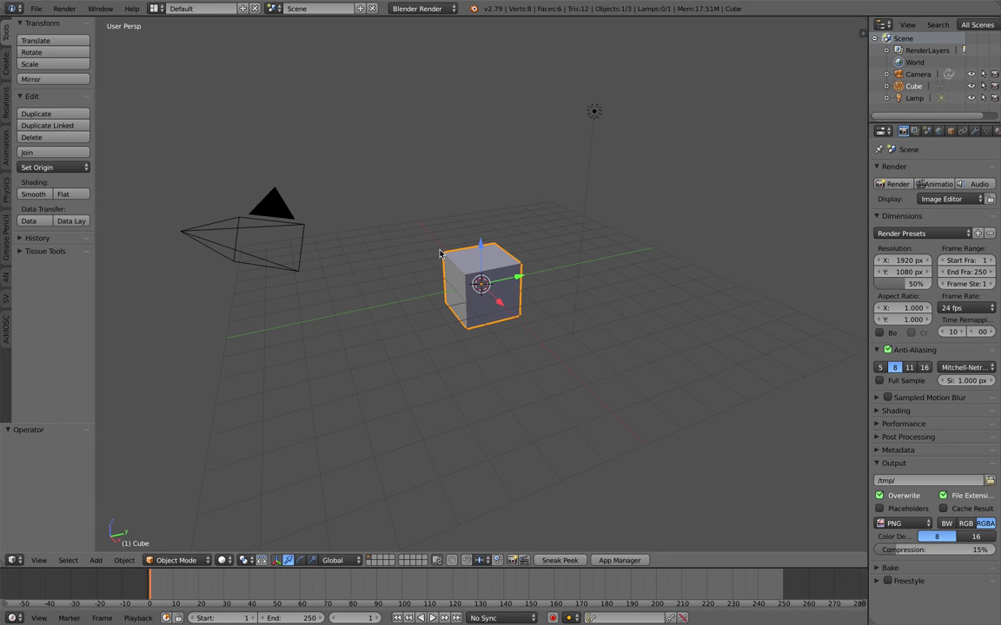
# Switch to the browser and read the first post of the Import SVG linearGradient thread, down to its attached file
pyautogui.moveTo(440, 253); pyautogui.dragTo(515, 264, button='middle')
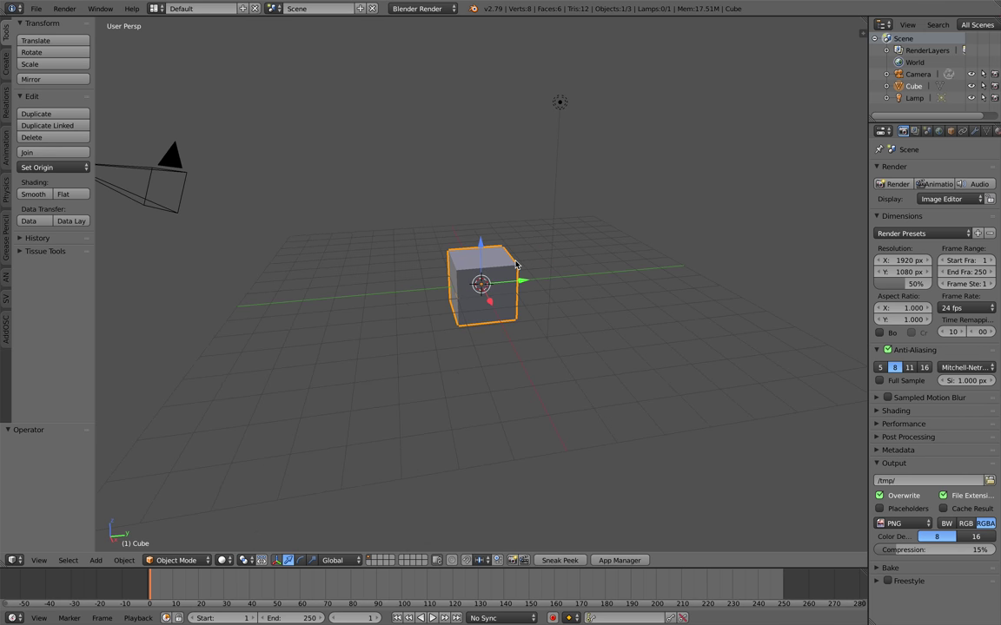
pyautogui.hotkey('ctrl', 'Right')
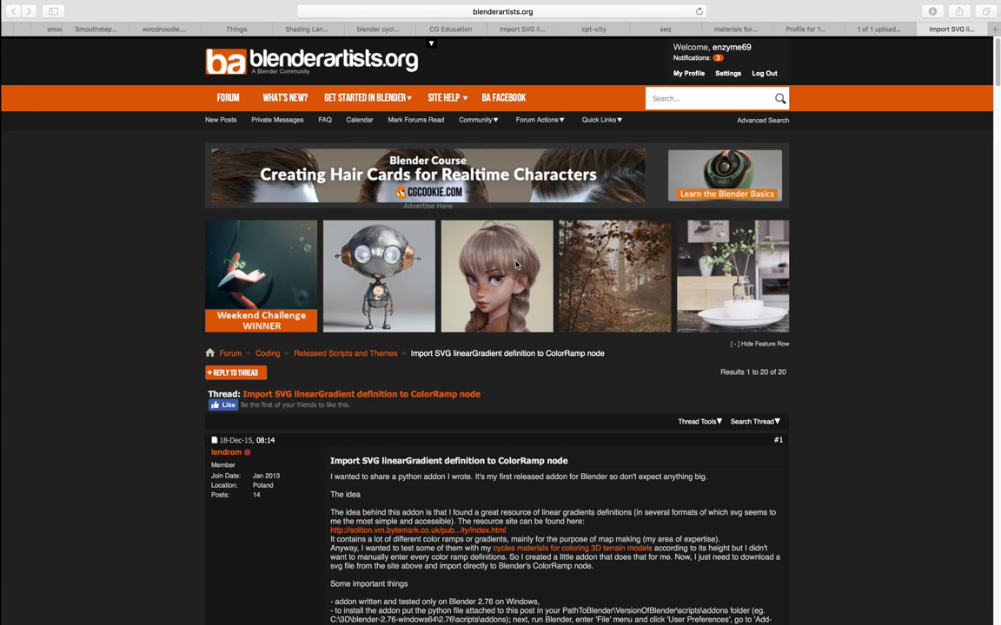
pyautogui.scroll(-3, 516, 264)
pyautogui.scroll(-1, 523, 322)
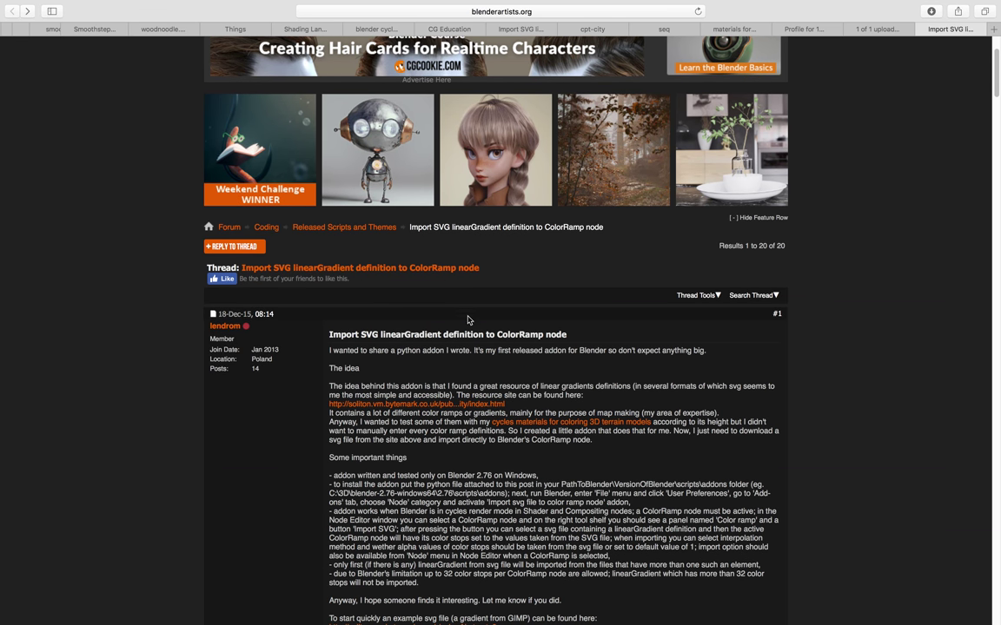
pyautogui.scroll(-2, 374, 295)
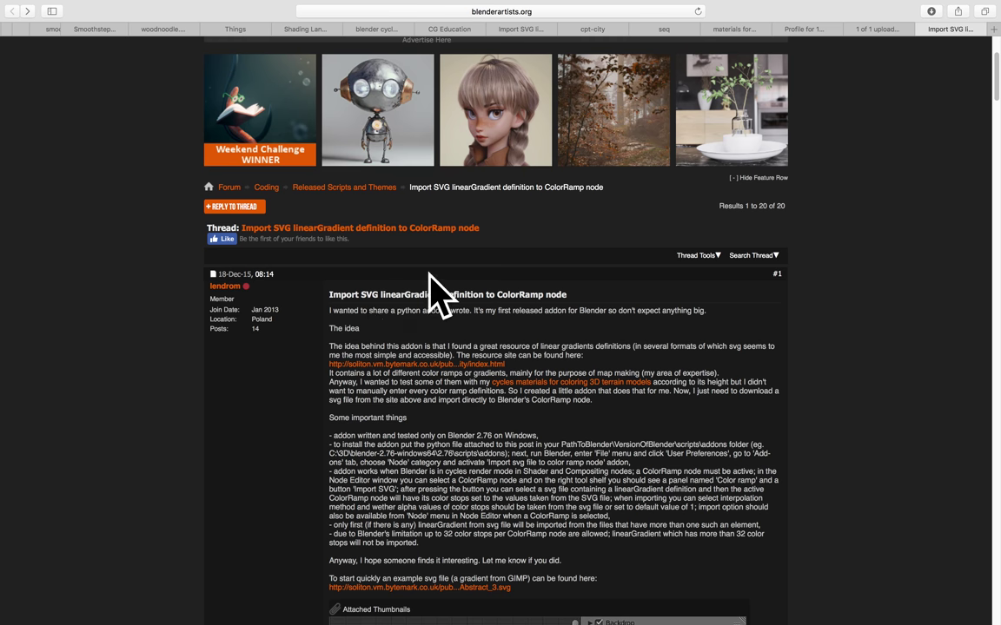
pyautogui.scroll(-1, 414, 313)
pyautogui.scroll(-1, 208, 291)
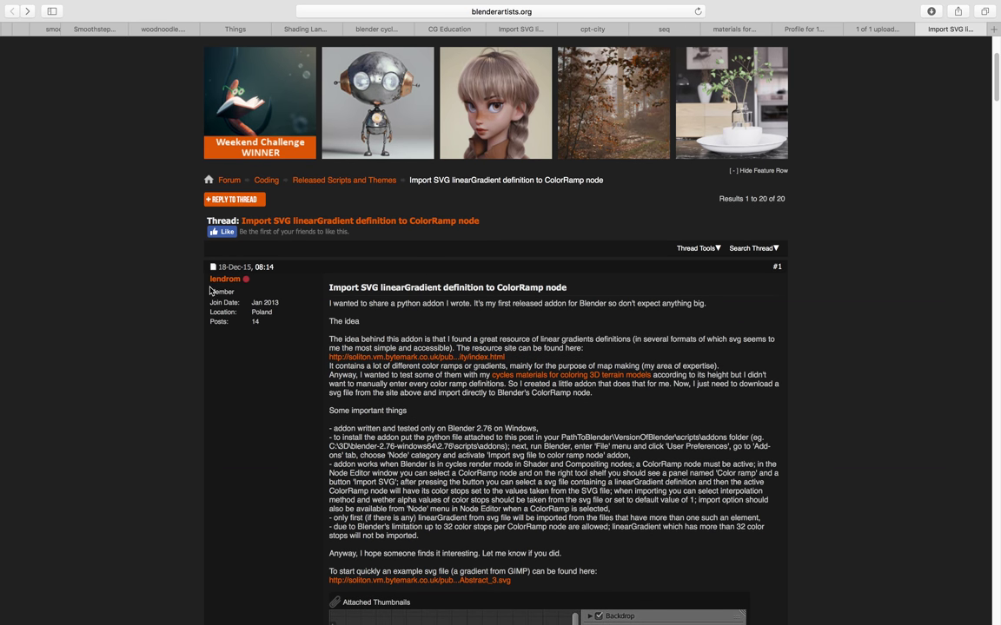
pyautogui.scroll(-7, 201, 258)
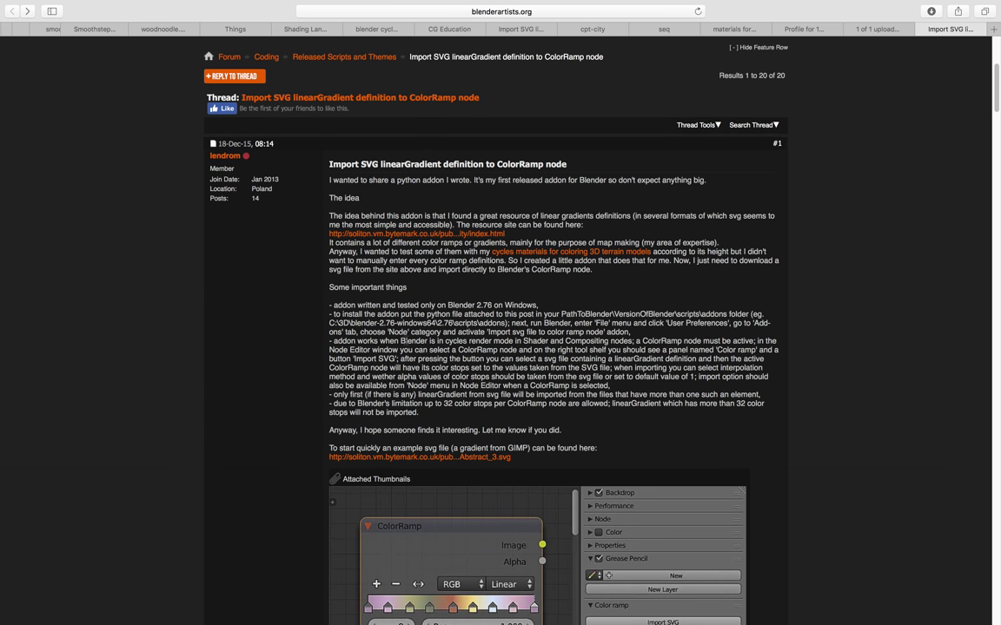
pyautogui.scroll(-12, 469, 343)
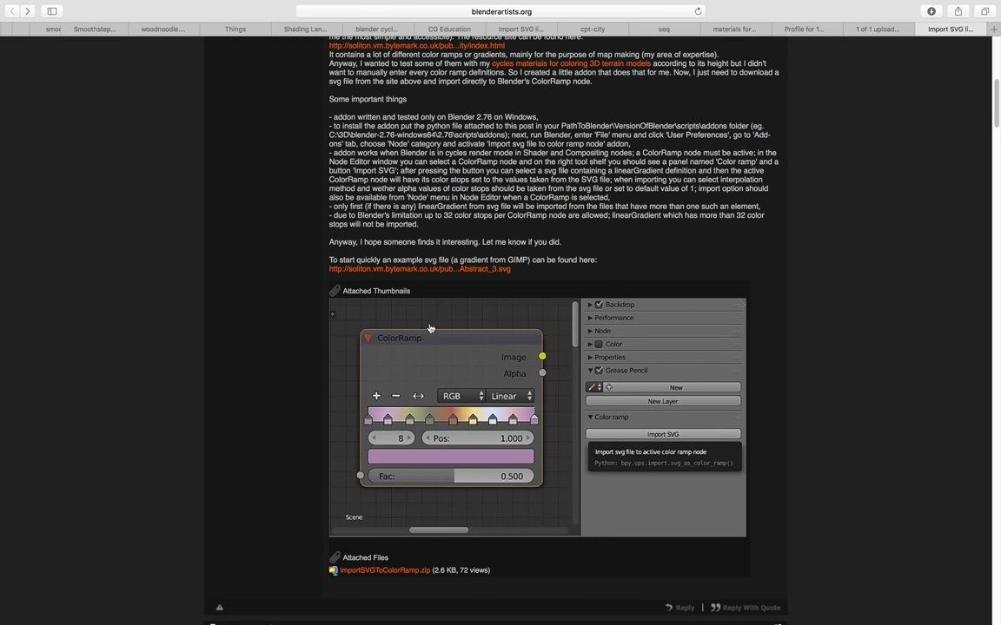
pyautogui.scroll(2, 468, 321)
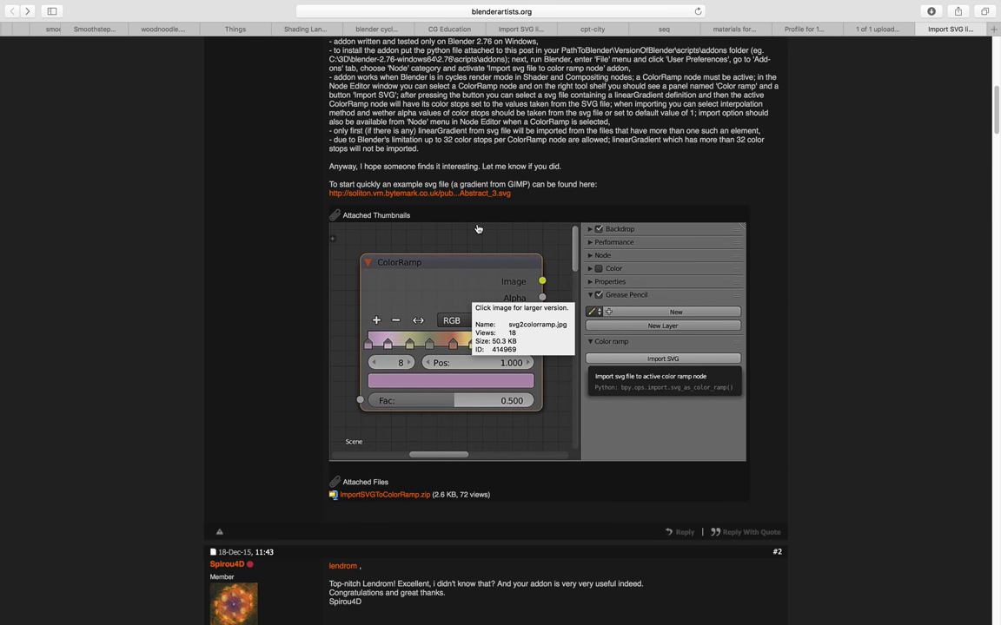
pyautogui.scroll(-1, 279, 329)
pyautogui.scroll(-5, 450, 352)
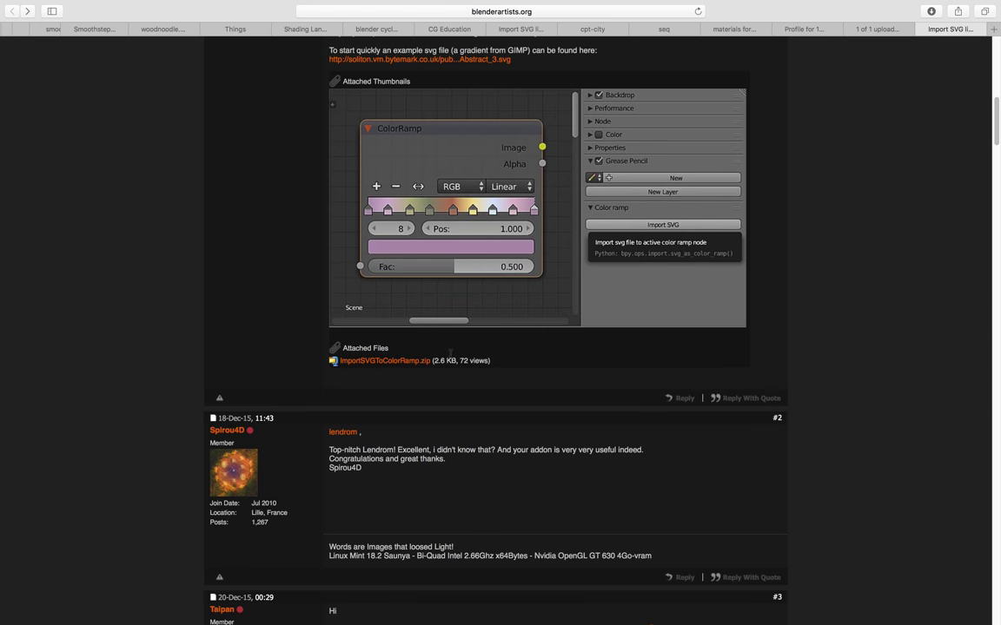
pyautogui.scroll(3, 576, 266)
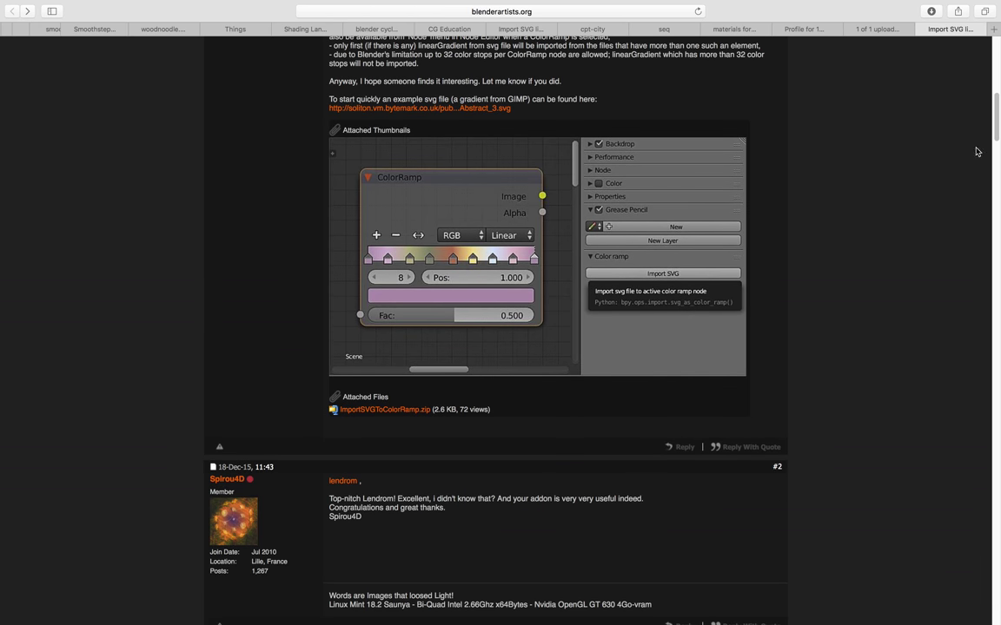
# Examine post #9 of the thread, covering the GIMP gradient import and the experimental gradient scanner with its screenshots
pyautogui.scroll(-8, 576, 266)
pyautogui.scroll(-15, 453, 291)
pyautogui.scroll(20, 453, 291)
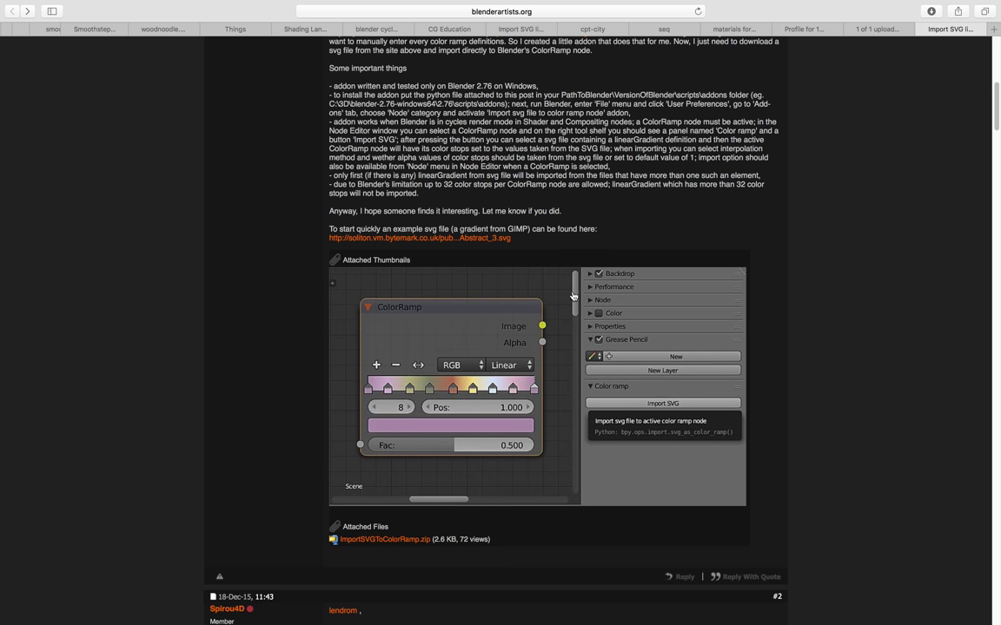
pyautogui.moveTo(996, 283); pyautogui.dragTo(998, 269)
pyautogui.scroll(3, 996, 270)
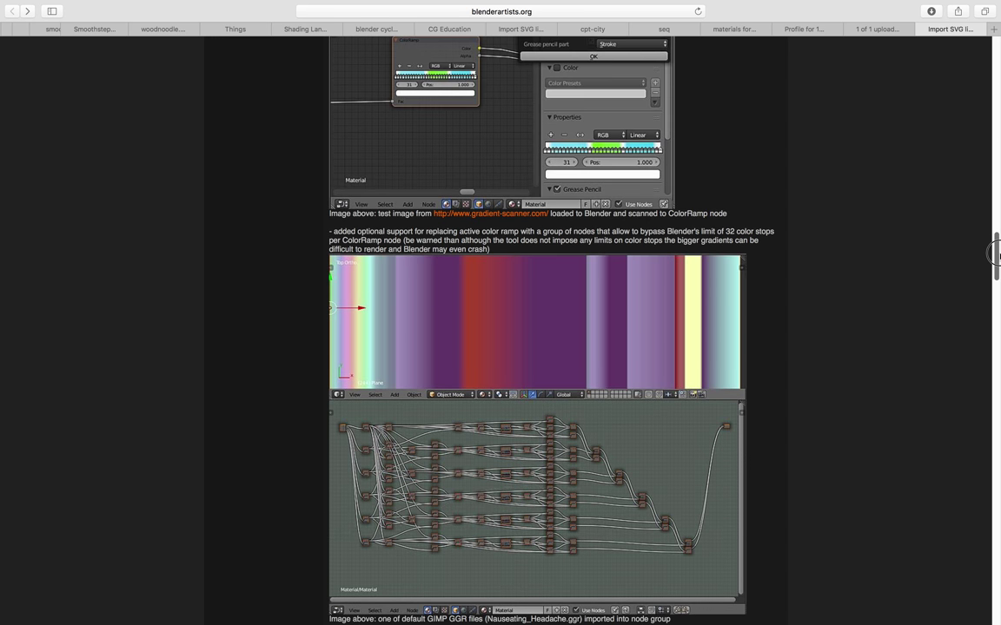
pyautogui.scroll(-12, 996, 272)
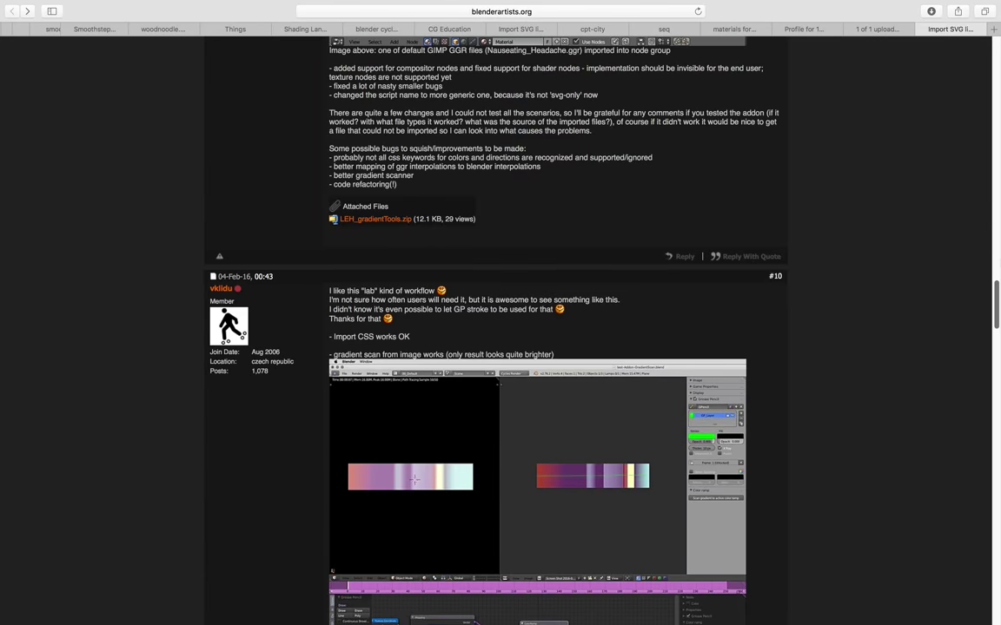
pyautogui.scroll(6, 997, 273)
pyautogui.scroll(15, 562, 355)
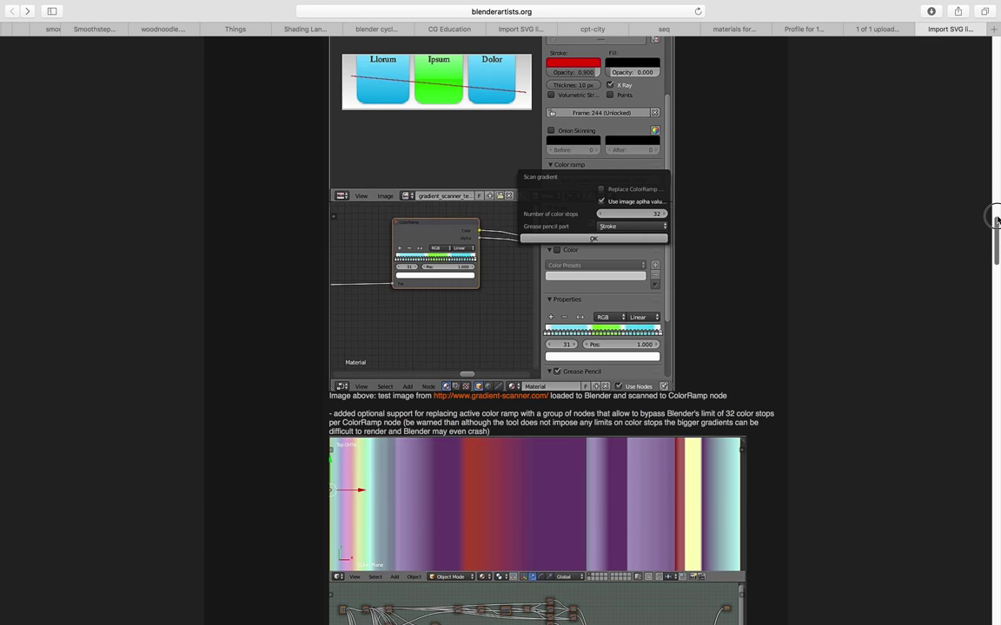
pyautogui.scroll(-2, 562, 355)
pyautogui.scroll(-3, 562, 356)
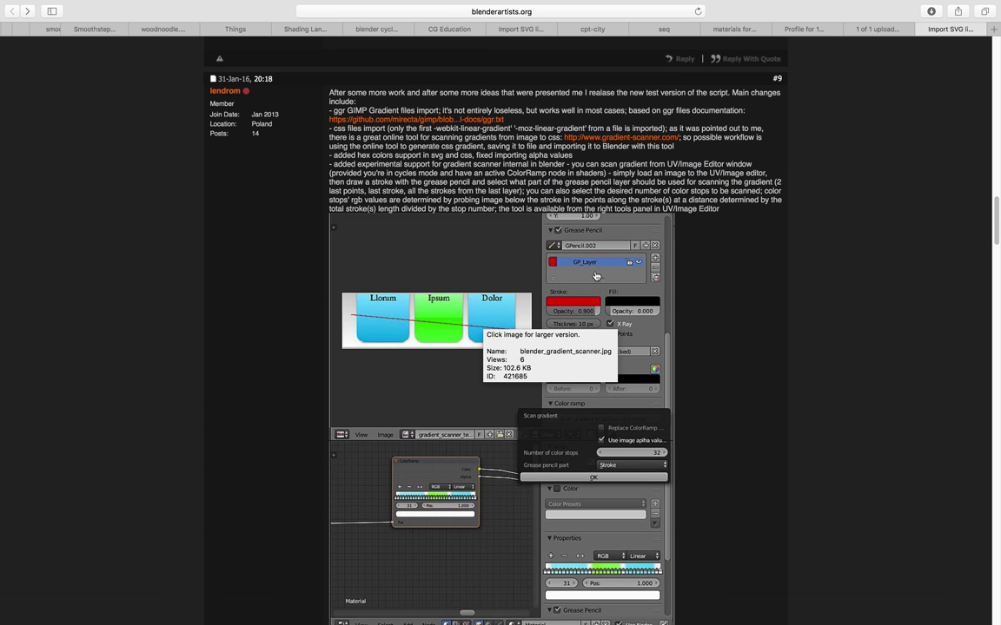
# Switch back to Blender and delete all objects in the default scene
pyautogui.hotkey('ctrl', 'Left')
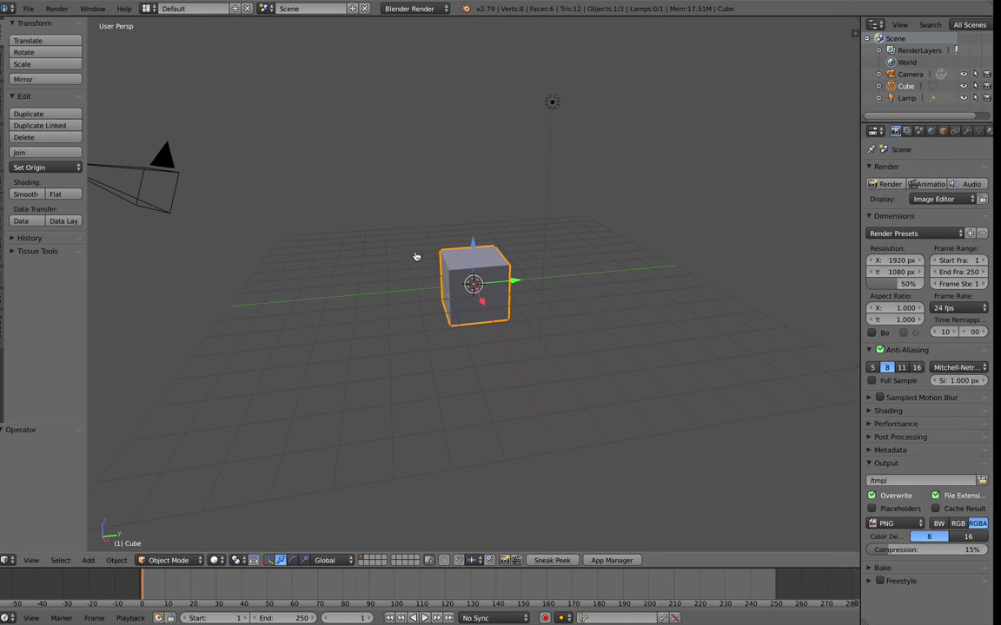
pyautogui.moveTo(415, 256); pyautogui.dragTo(419, 242, button='middle')
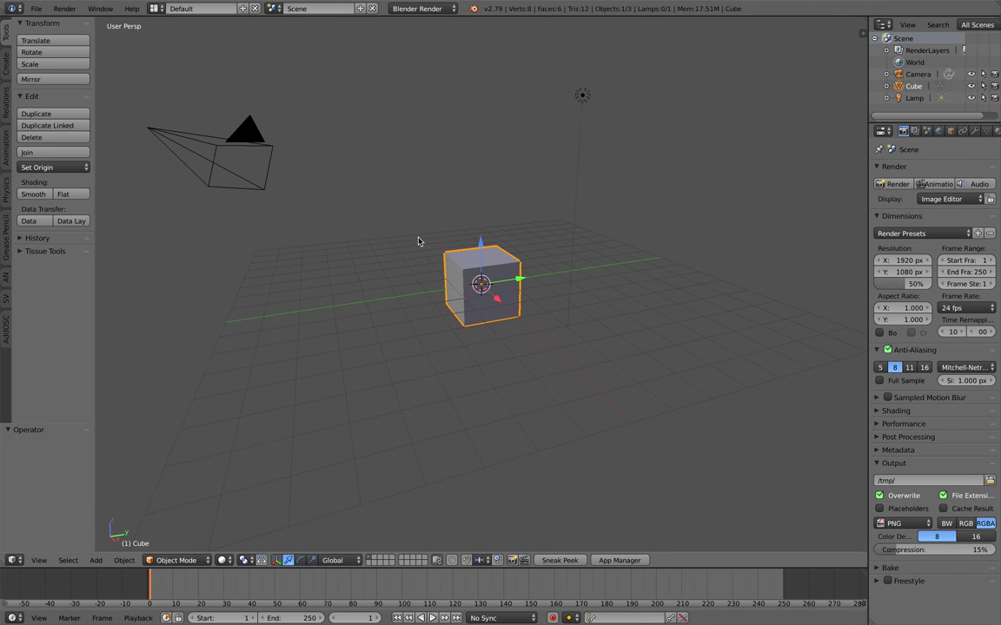
pyautogui.press('a')
pyautogui.press('a')
pyautogui.press('x')
pyautogui.click(414, 238)
# Set the render engine to Cycles Render and switch to the Compositing layout with its node editor showing material nodes
pyautogui.click(419, 9)
pyautogui.click(382, 47)
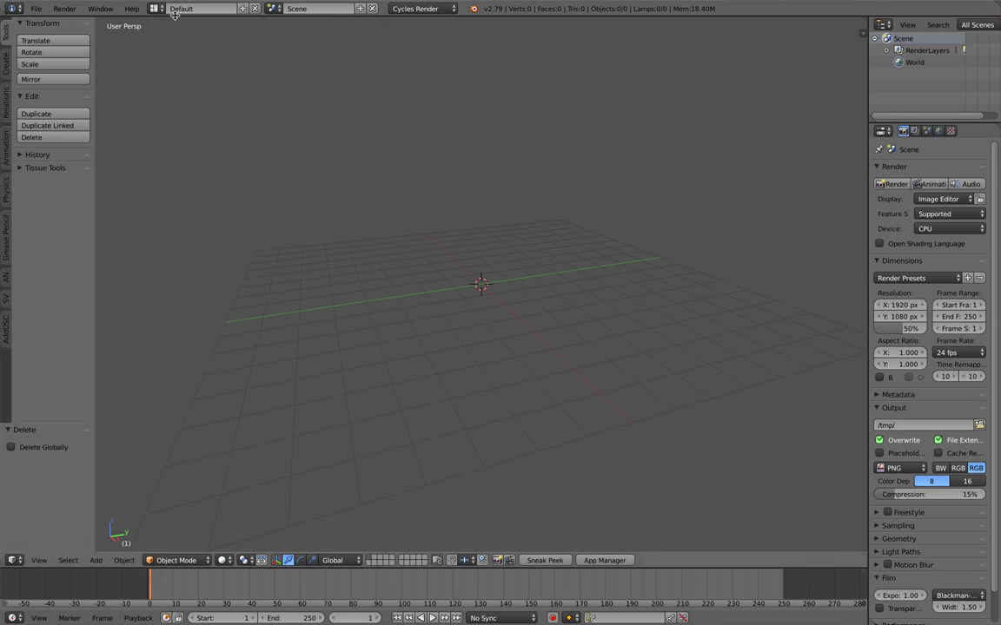
pyautogui.click(175, 14)
pyautogui.click(178, 50)
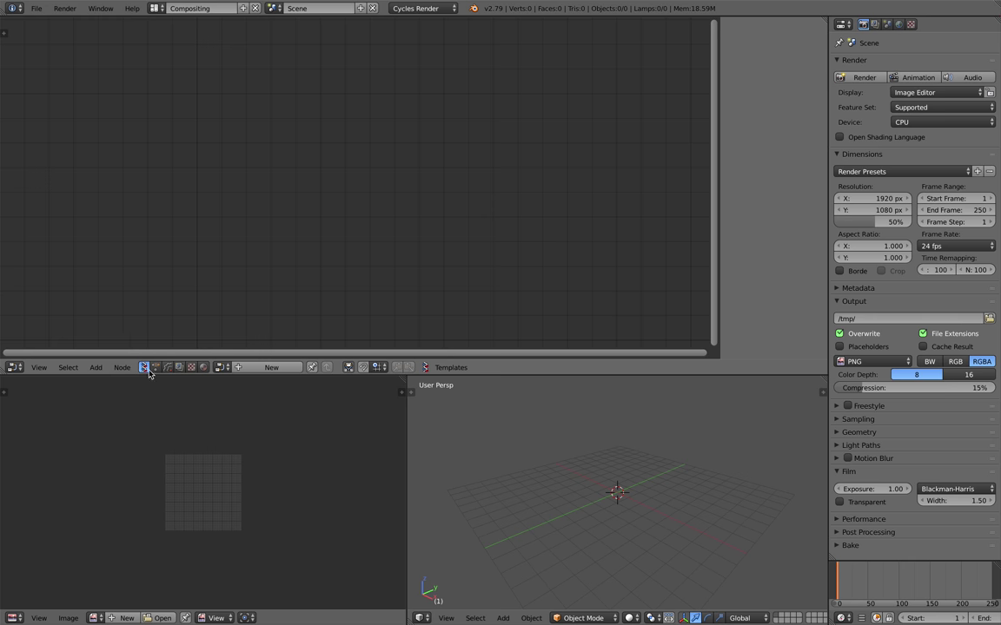
pyautogui.click(203, 367)
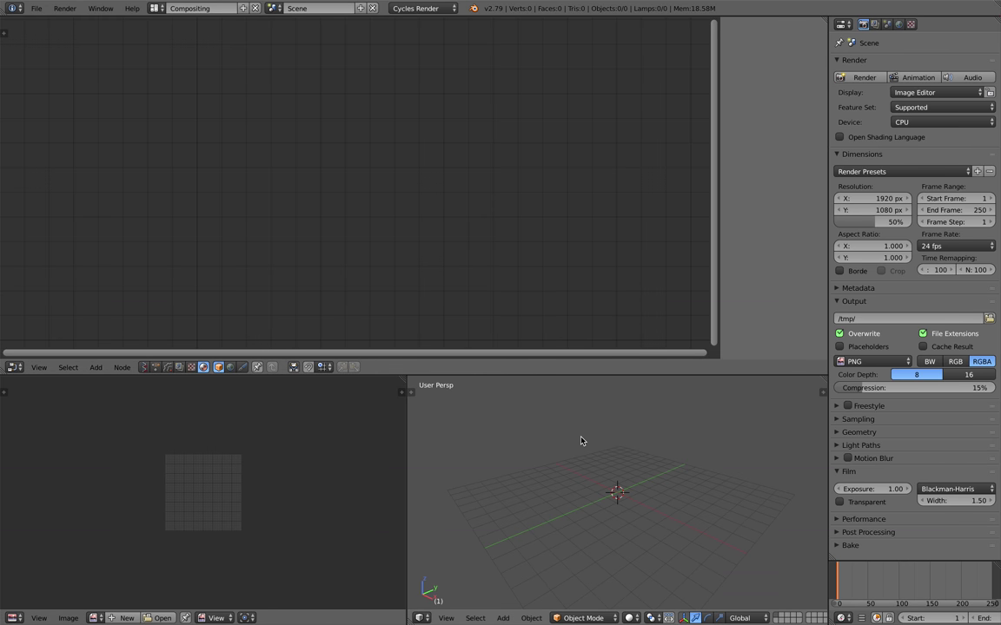
# Add a plane mesh to the empty scene and scale it up freehand
pyautogui.hotkey('shift', 'a')
pyautogui.moveTo(565, 302)
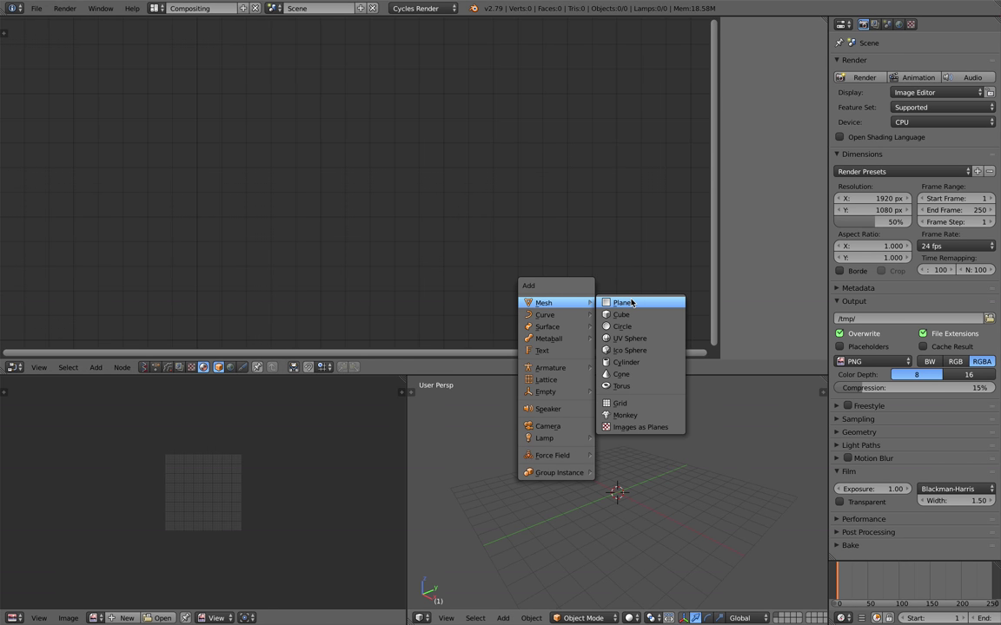
pyautogui.click(631, 302)
pyautogui.press('s')
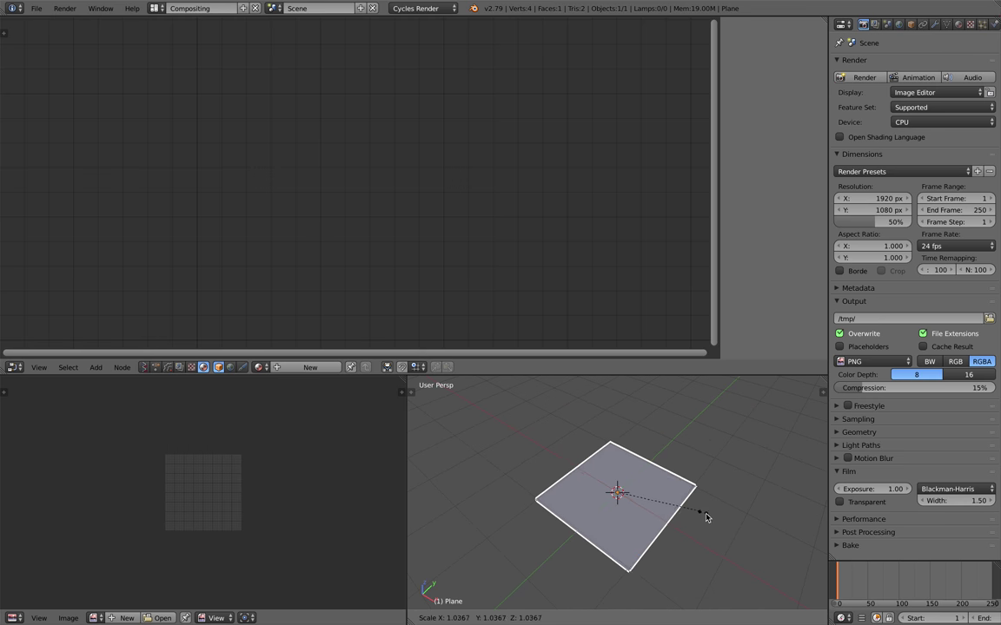
pyautogui.click(728, 521)
# Merge the image editor area into the 3D view so the view spans the full width below the node editor
pyautogui.moveTo(405, 379); pyautogui.dragTo(387, 425)
pyautogui.scroll(-2, 418, 462)
pyautogui.moveTo(418, 462); pyautogui.dragTo(487, 477, button='middle')
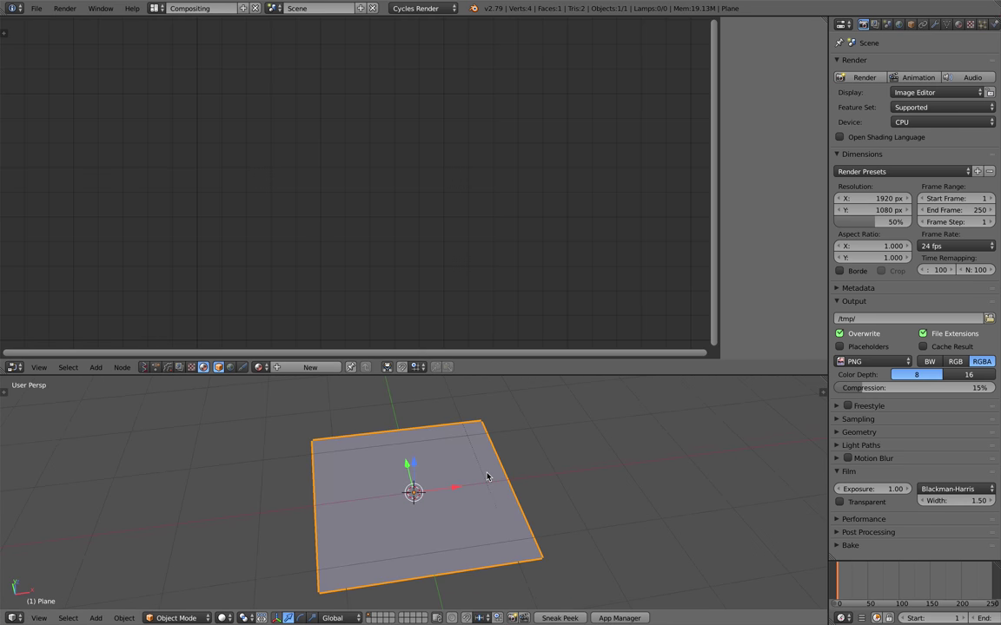
# Save the scene to the Desktop as colorRamp_sampling_001
pyautogui.hotkey('ctrl', 's')
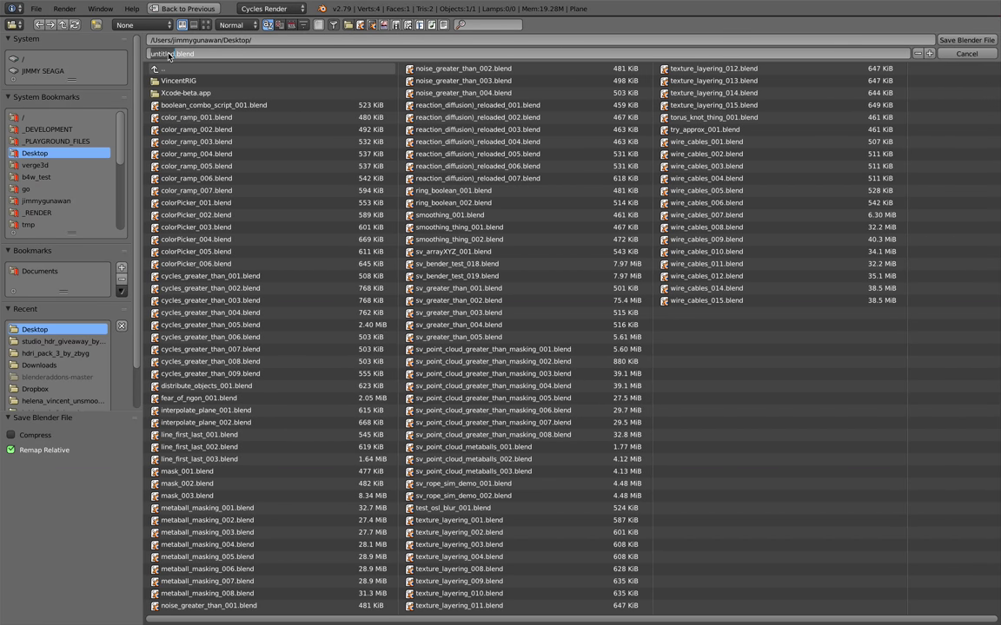
pyautogui.write('color')
pyautogui.write('Ramp_sampling_001')
pyautogui.press('Return')
pyautogui.click(959, 53)
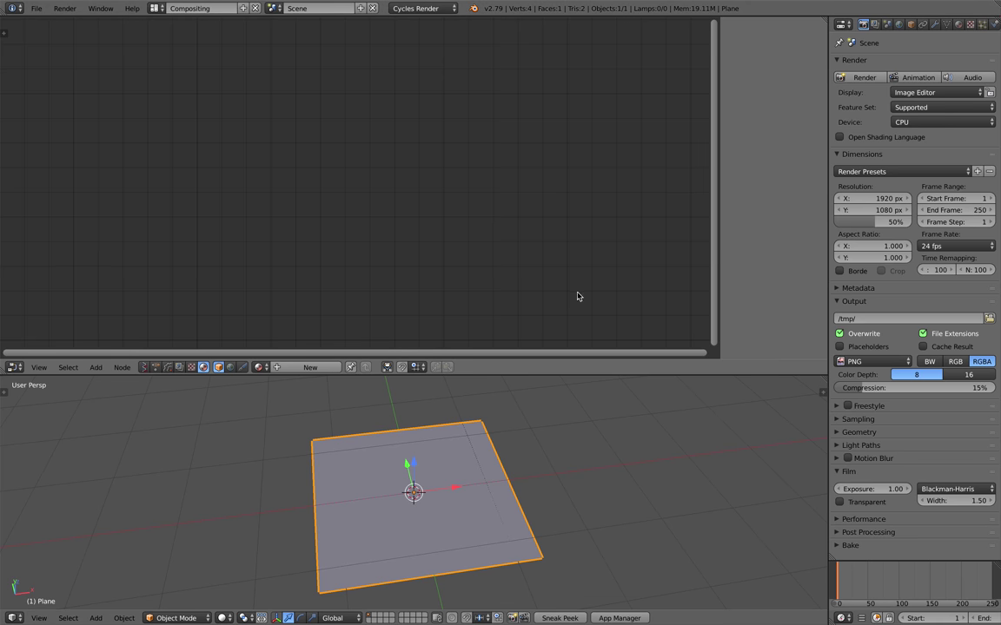
# Create a new node-based material for the plane
pyautogui.click(299, 371)
pyautogui.moveTo(492, 463); pyautogui.dragTo(417, 436, button='middle')
pyautogui.scroll(-2, 423, 244)
pyautogui.moveTo(389, 174); pyautogui.dragTo(391, 255, button='middle')
pyautogui.scroll(-1, 389, 253)
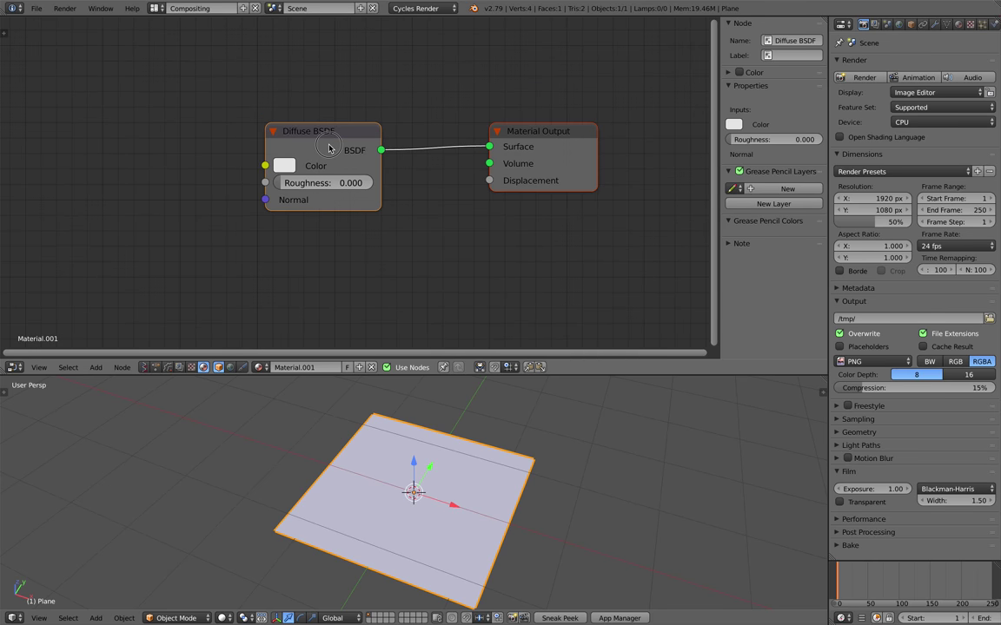
# Replace the Diffuse BSDF node with an Emission node and connect it to the Material Output's Surface input
pyautogui.moveTo(329, 146); pyautogui.dragTo(330, 124)
pyautogui.moveTo(348, 137); pyautogui.dragTo(374, 136, button='middle')
pyautogui.press('x')
pyautogui.hotkey('shift', 'a')
pyautogui.click(322, 122)
pyautogui.write('em')
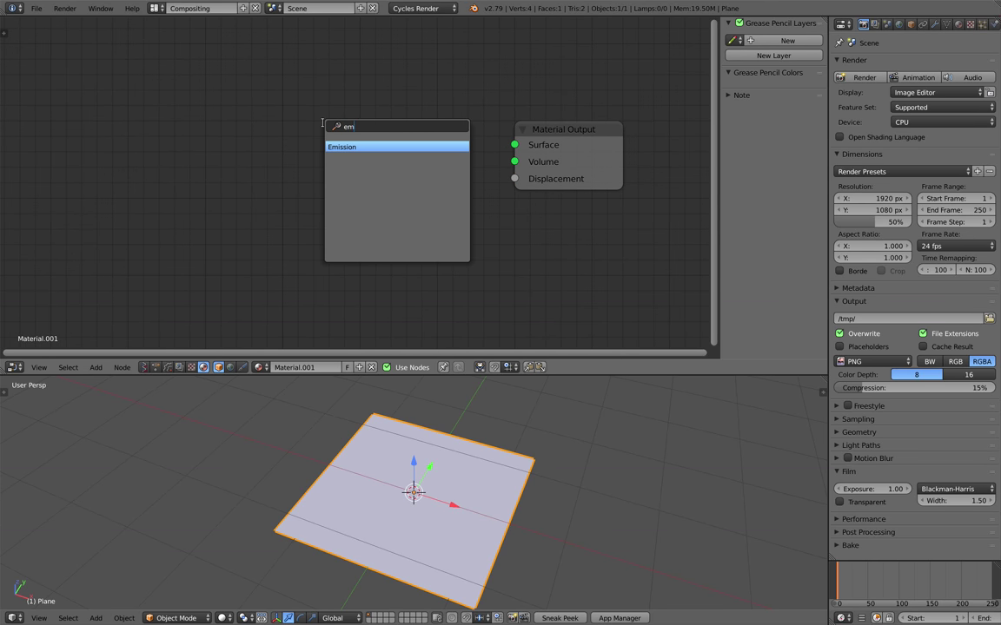
pyautogui.press('Return')
pyautogui.click(374, 156)
pyautogui.moveTo(432, 150); pyautogui.dragTo(526, 145)
# Add a Texture Coordinate node and place it ahead of the Emission node
pyautogui.hotkey('shift', 'a')
pyautogui.click(167, 102)
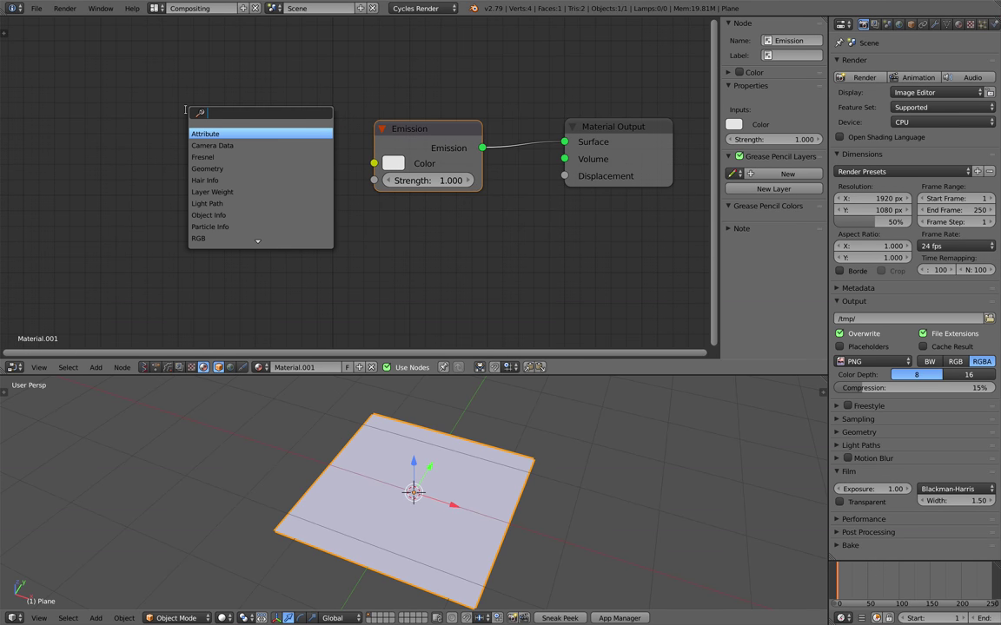
pyautogui.write('tex')
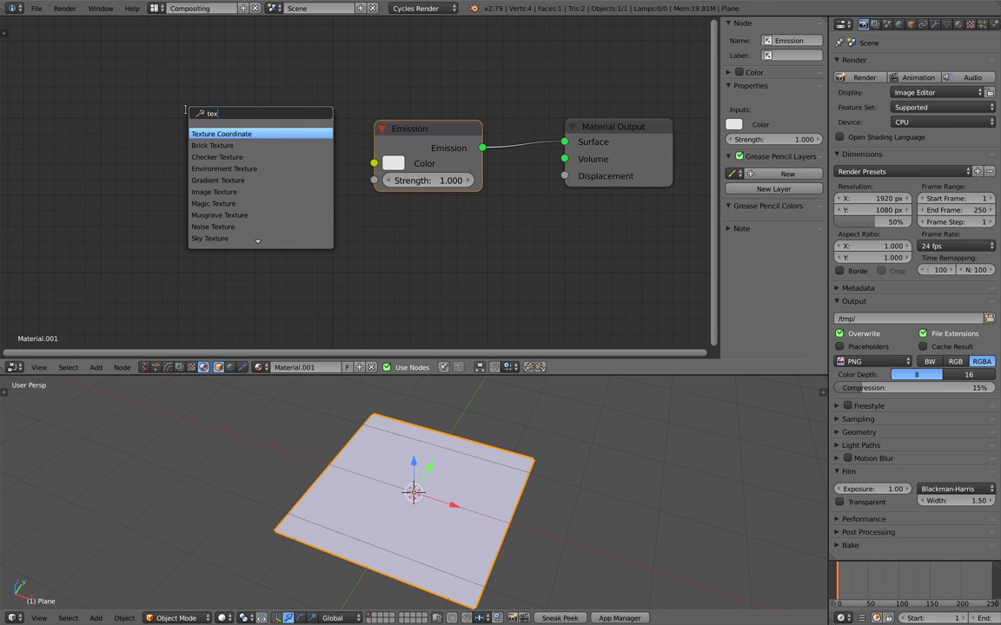
pyautogui.press('Return')
pyautogui.click(160, 99)
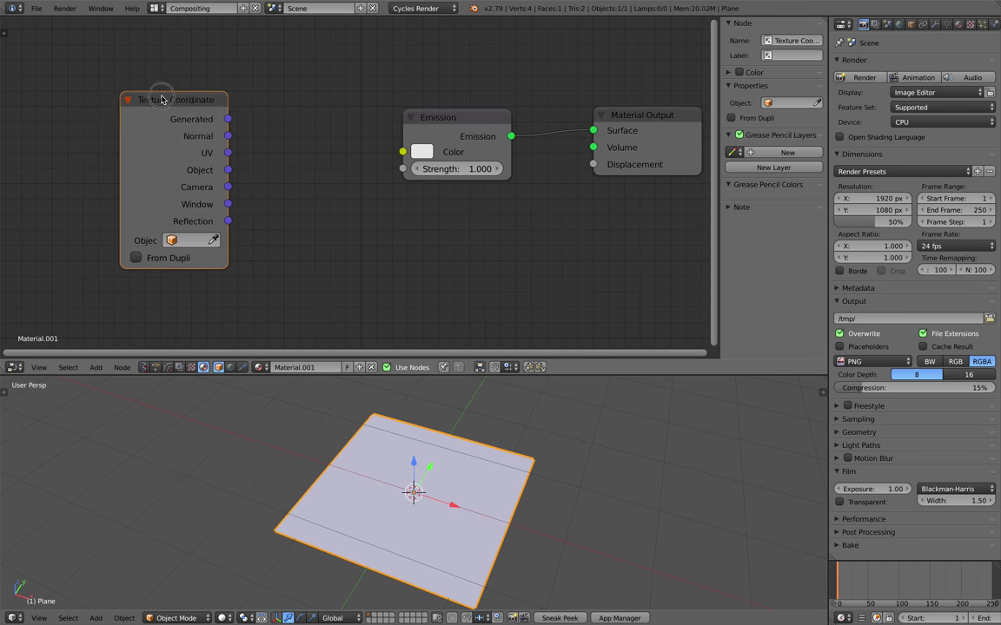
# Add a ColorRamp node between the Texture Coordinate and Emission nodes, leaving it unconnected
pyautogui.hotkey('shift', 'a')
pyautogui.click(277, 134)
pyautogui.write('color')
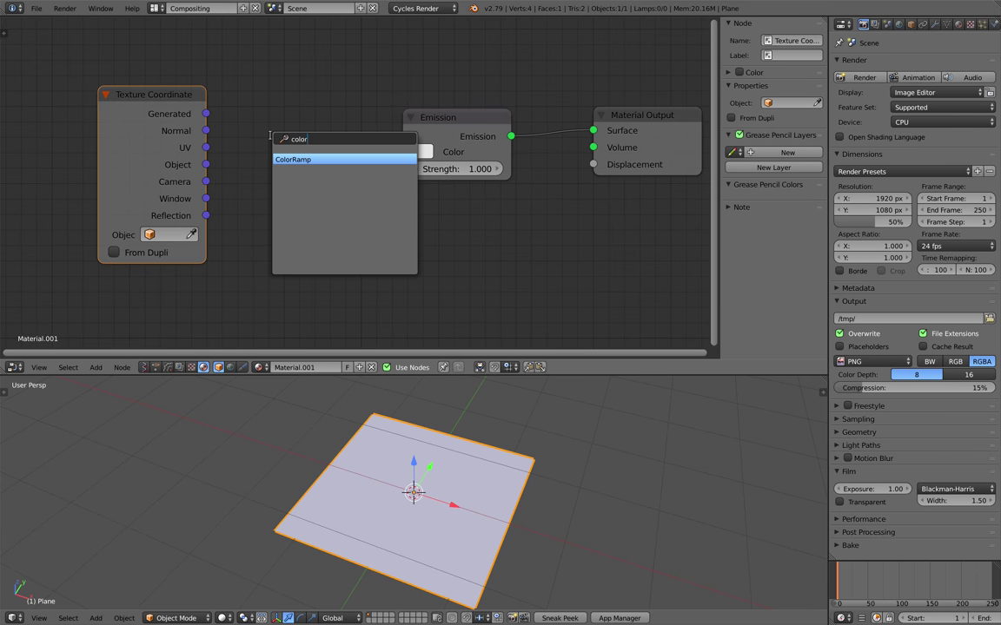
pyautogui.press('Return')
pyautogui.click(280, 118)
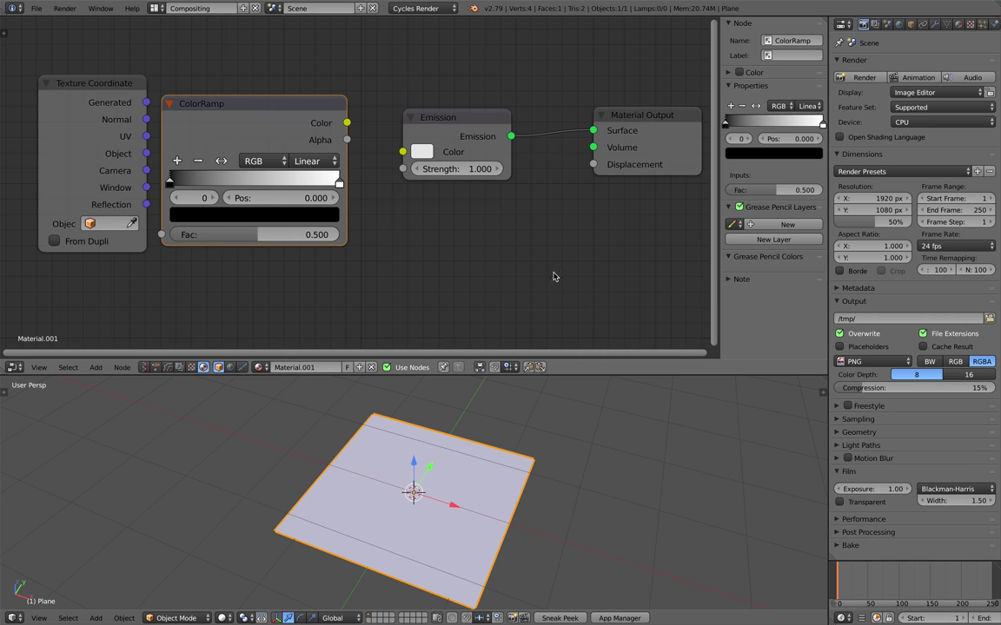
pyautogui.scroll(-2, 551, 268)
pyautogui.moveTo(551, 268); pyautogui.dragTo(556, 247, button='middle')
pyautogui.moveTo(193, 100); pyautogui.dragTo(152, 98)
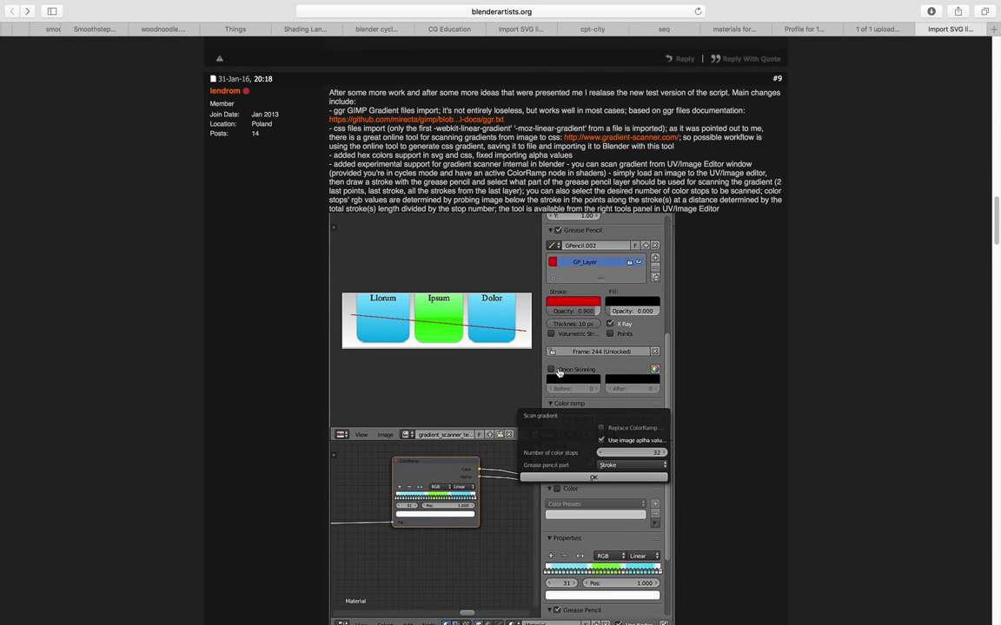
# Read the forum posts on the LEH_gradientTools release, its gradient scanner and the replies about SVG and CSS import
pyautogui.scroll(-10, 558, 372)
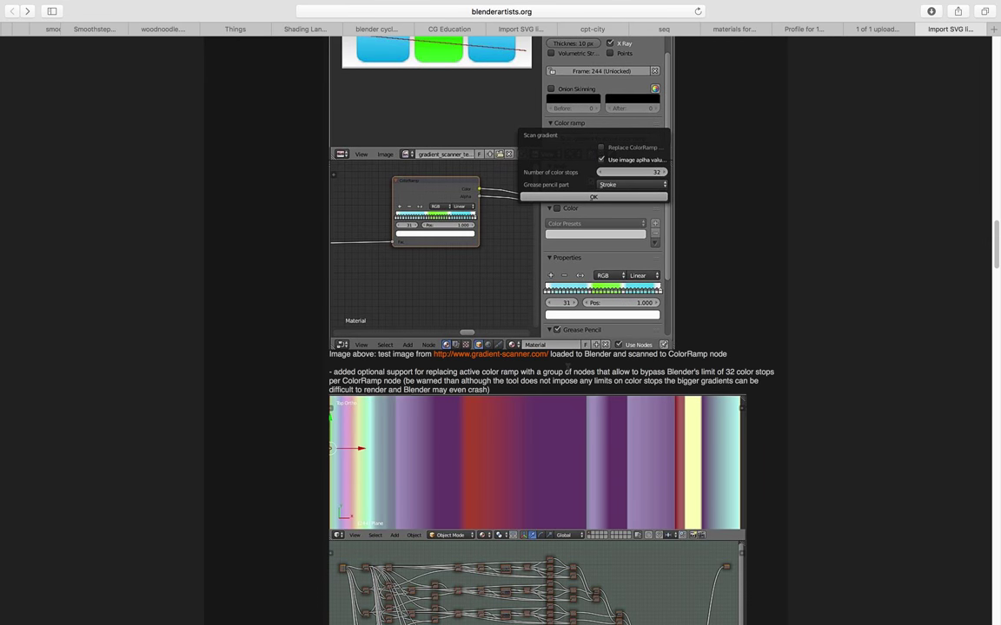
pyautogui.scroll(-5, 572, 379)
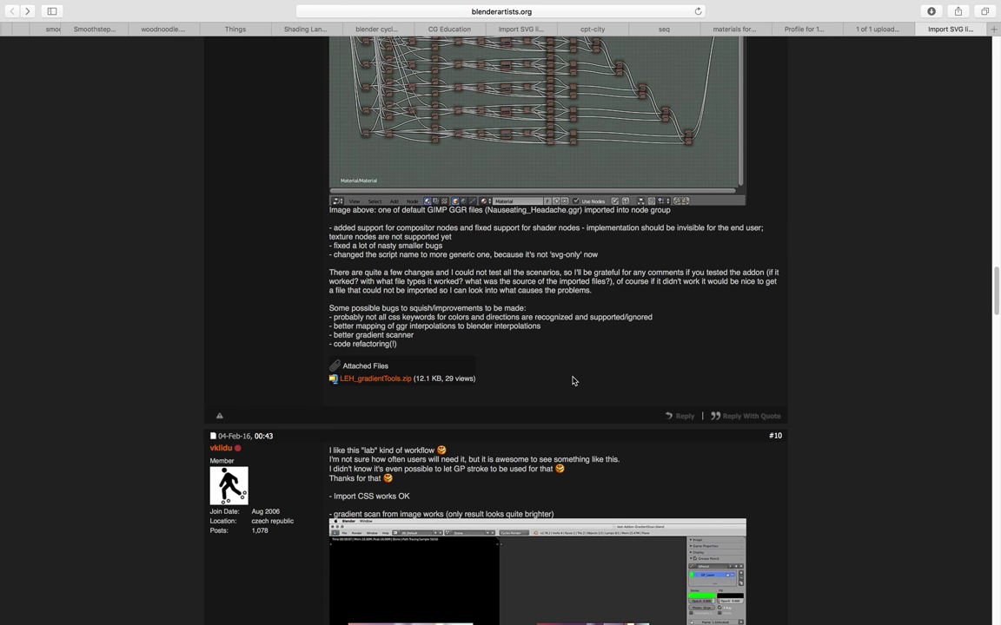
pyautogui.scroll(-20, 441, 390)
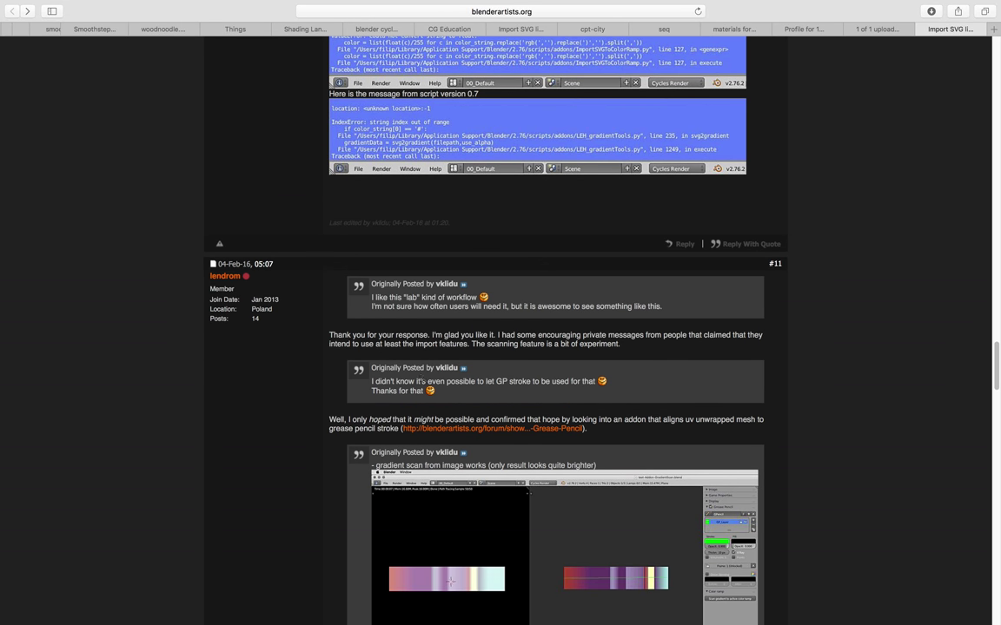
pyautogui.scroll(-8, 442, 391)
pyautogui.scroll(15, 446, 391)
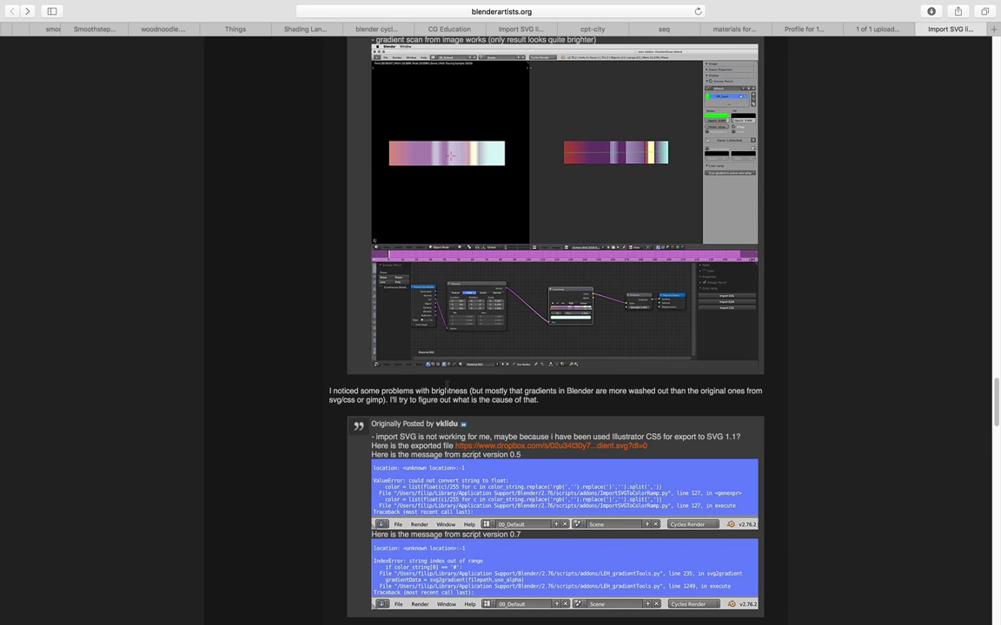
pyautogui.scroll(20, 489, 293)
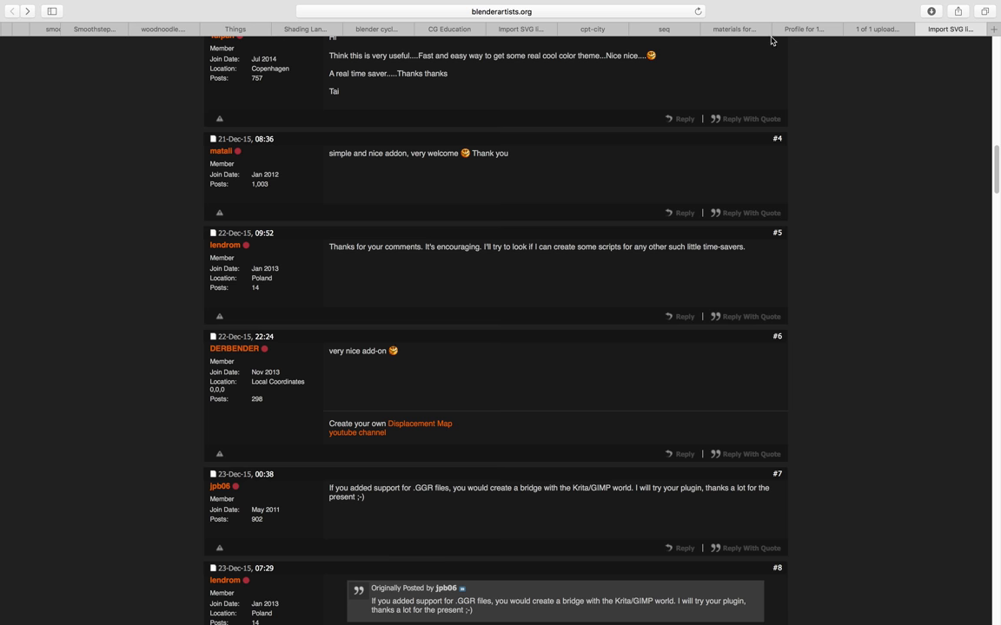
# Browse the Cynthia Brewer sequential colour schemes on the cpt-city site for a gradient to import
pyautogui.click(595, 30)
pyautogui.click(667, 29)
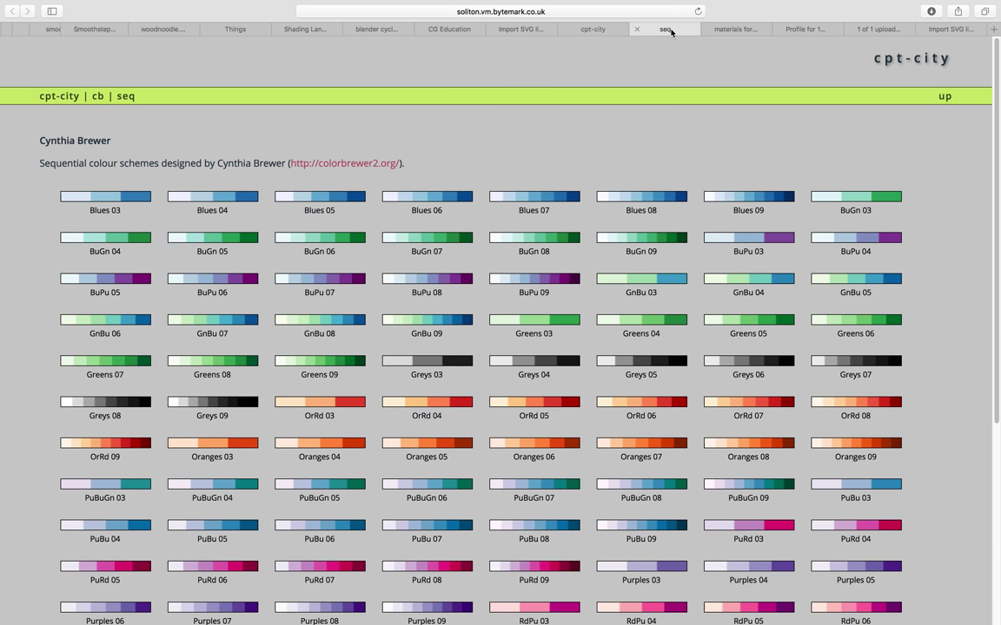
pyautogui.click(617, 31)
pyautogui.click(643, 29)
pyautogui.scroll(-5, 556, 277)
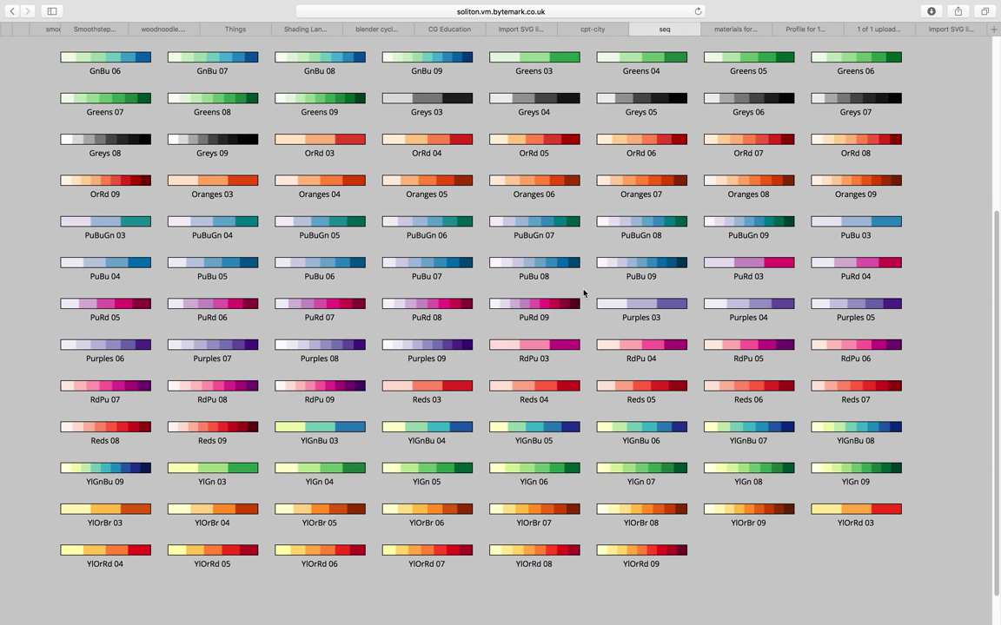
pyautogui.scroll(5, 497, 341)
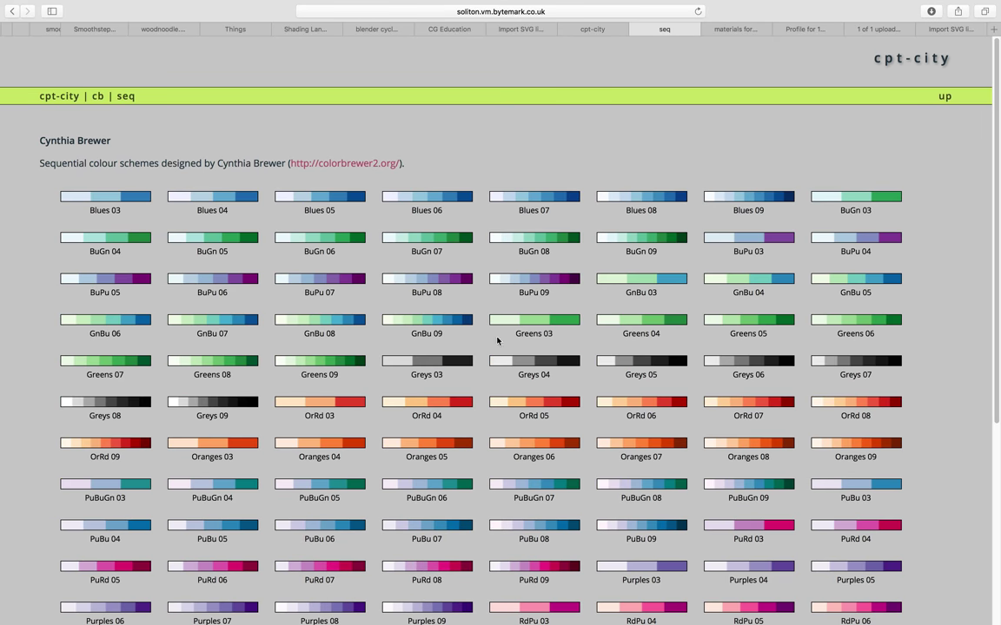
pyautogui.click(603, 29)
pyautogui.scroll(-2, 591, 279)
pyautogui.click(661, 31)
pyautogui.scroll(-4, 606, 298)
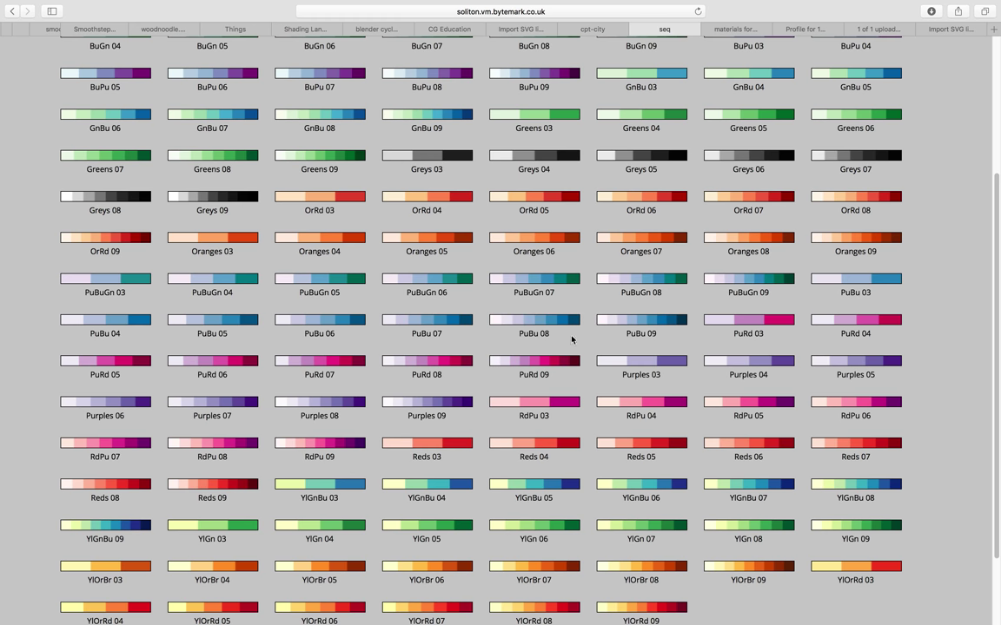
# Open the PuRd 09 gradient and download its SVG version to the Desktop as PuRd_09.svg
pyautogui.click(548, 363)
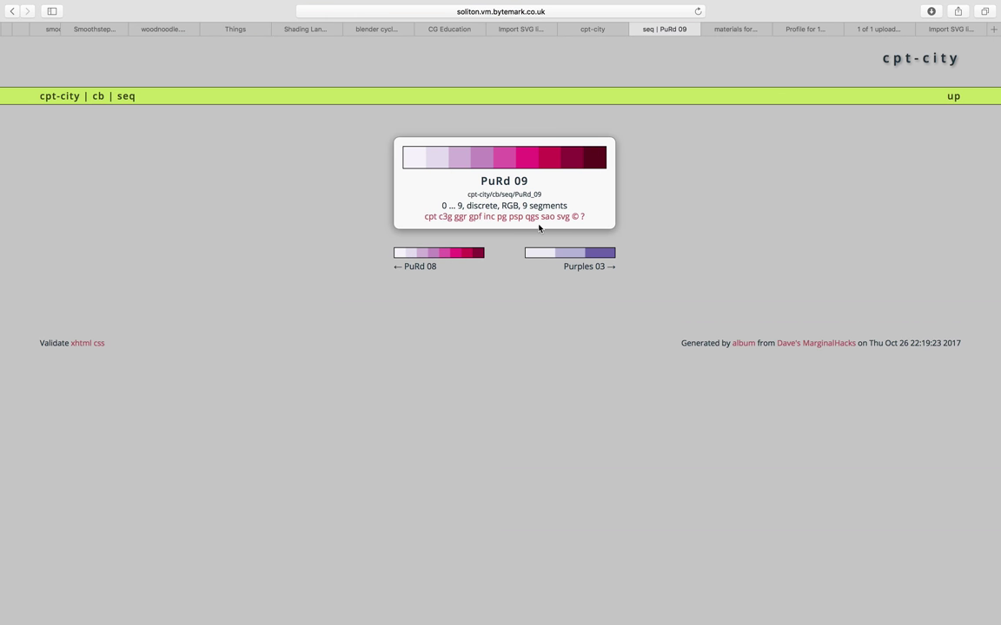
pyautogui.rightClick(564, 219)
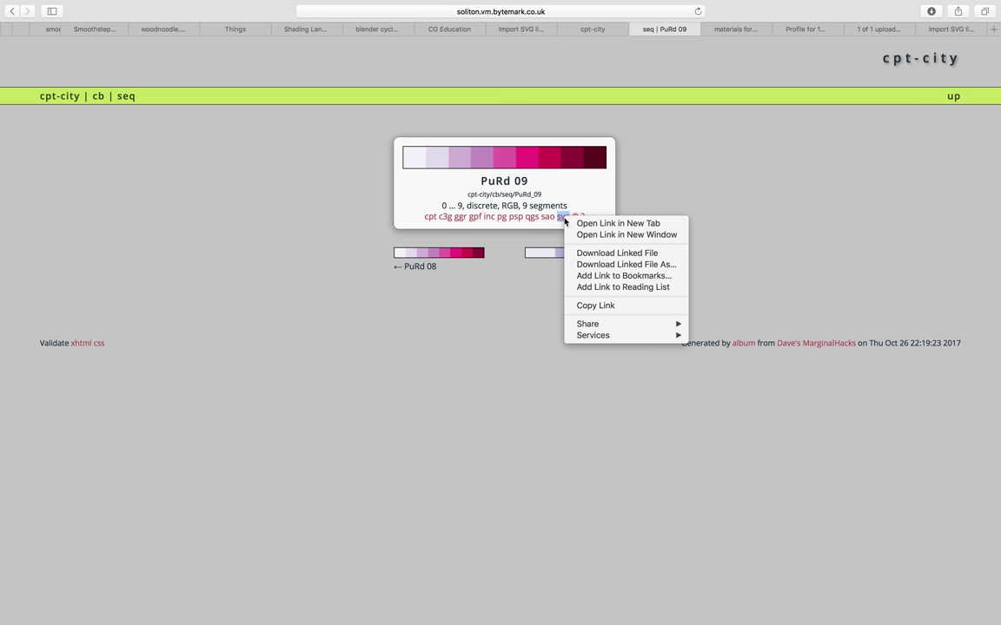
pyautogui.click(625, 265)
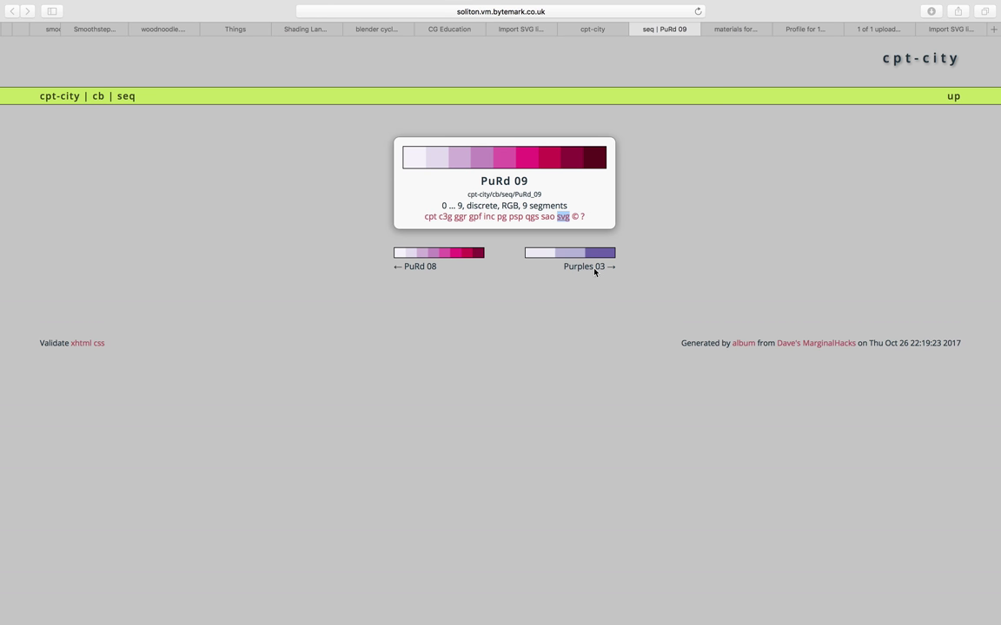
pyautogui.click(672, 293)
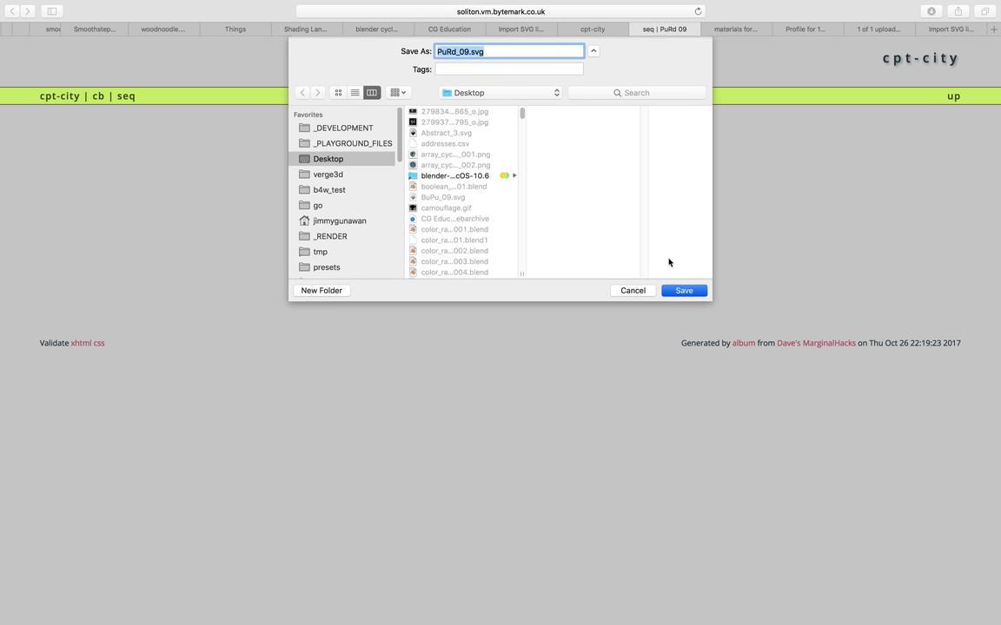
# Switch to Blender, select the ColorRamp node and check its sidebar properties for gradient import options
pyautogui.hotkey('ctrl', 'Left')
pyautogui.scroll(-2, 463, 275)
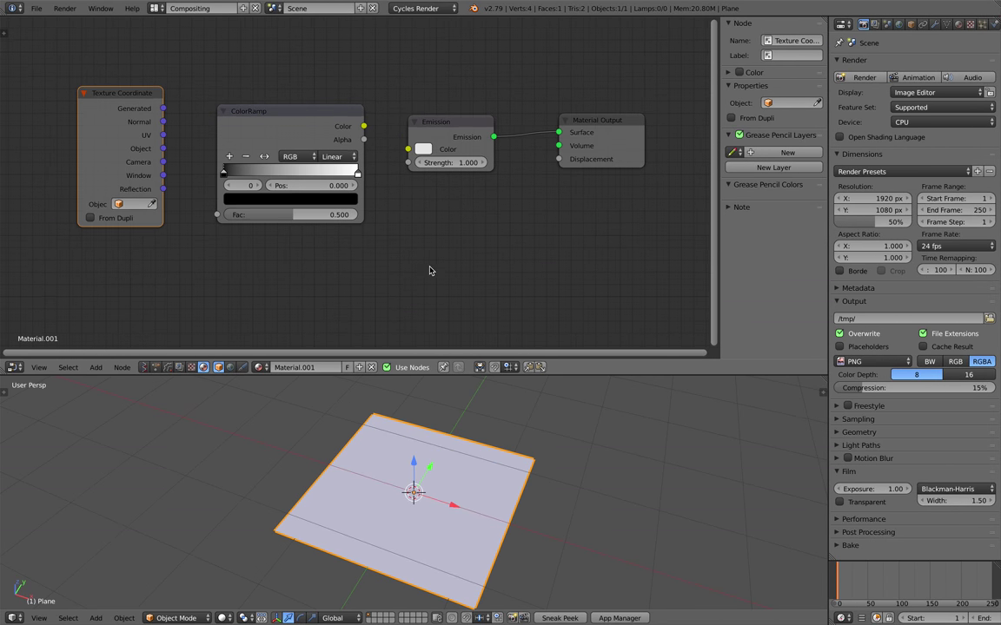
pyautogui.click(732, 206)
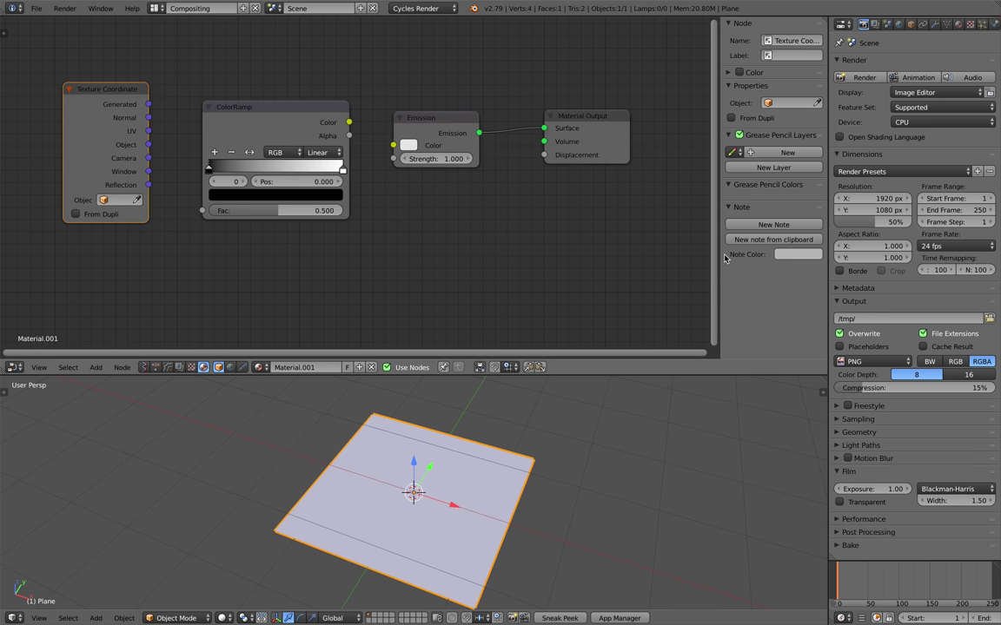
pyautogui.moveTo(306, 114); pyautogui.dragTo(292, 103)
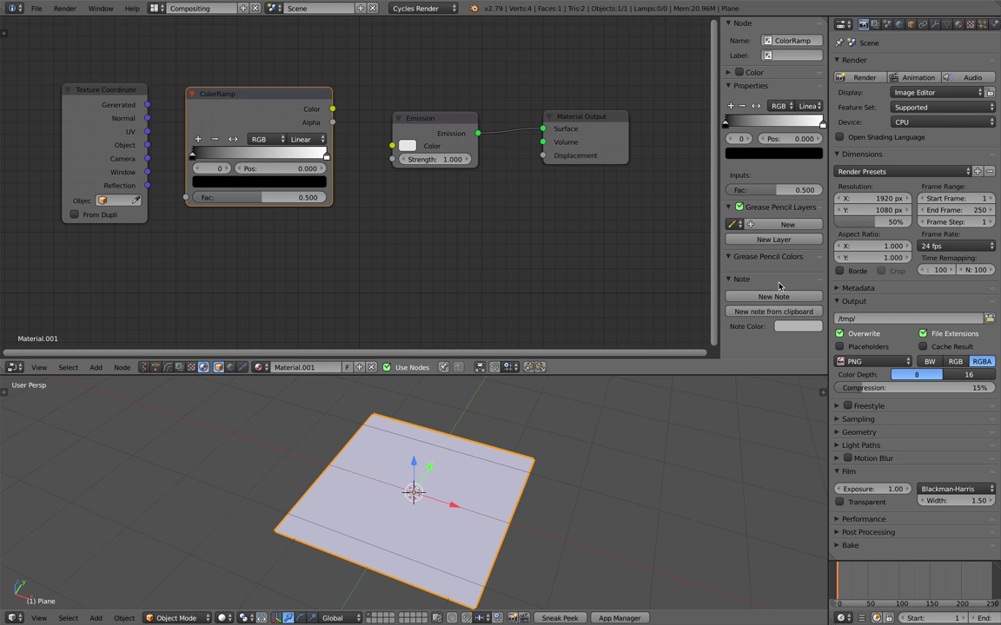
pyautogui.click(758, 85)
pyautogui.click(757, 85)
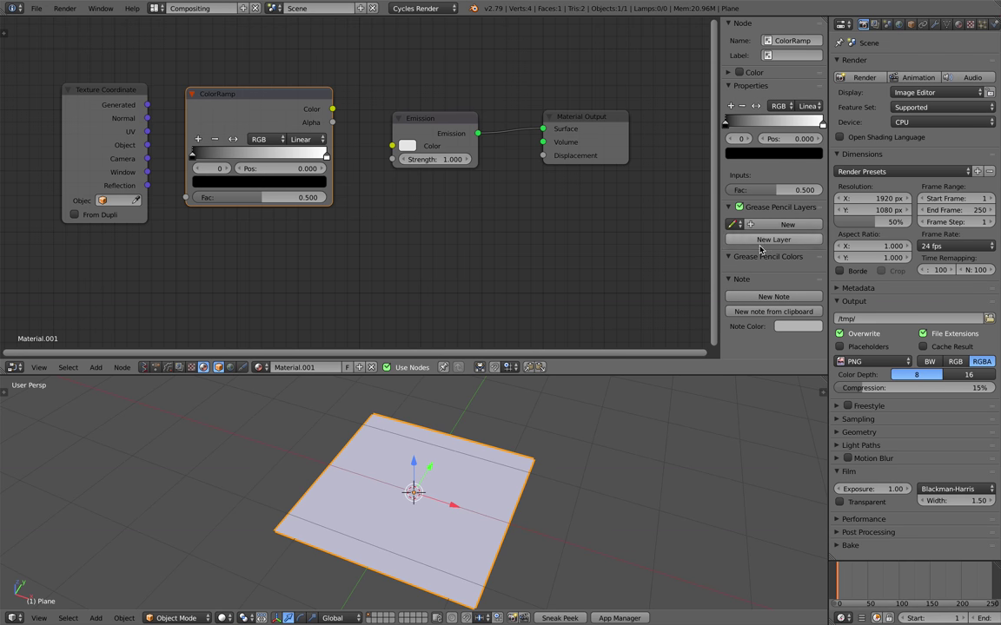
pyautogui.moveTo(491, 443); pyautogui.dragTo(517, 431, button='middle')
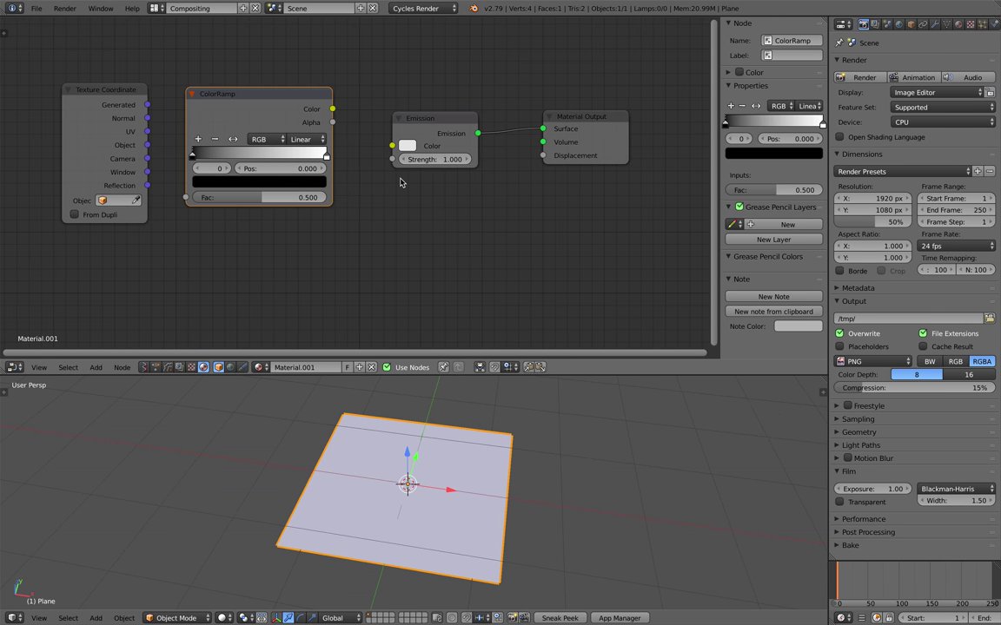
# Search the add-ons in User Preferences for "ramp" and expand the details of ColorRampPicker and the svg, ggr, css gradient importer
pyautogui.click(34, 10)
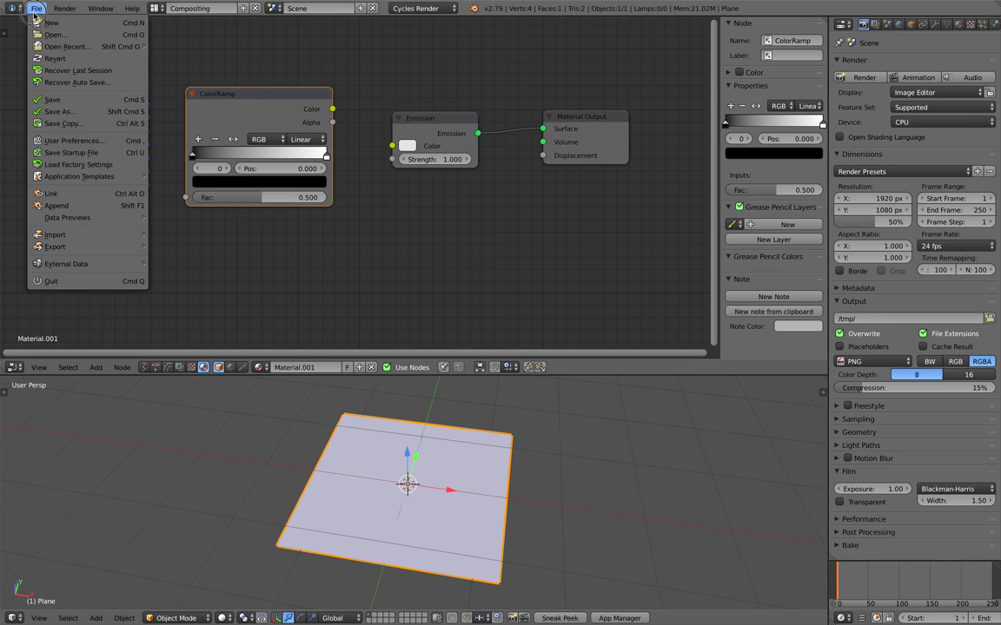
pyautogui.click(86, 128)
pyautogui.moveTo(163, 15); pyautogui.dragTo(323, 109)
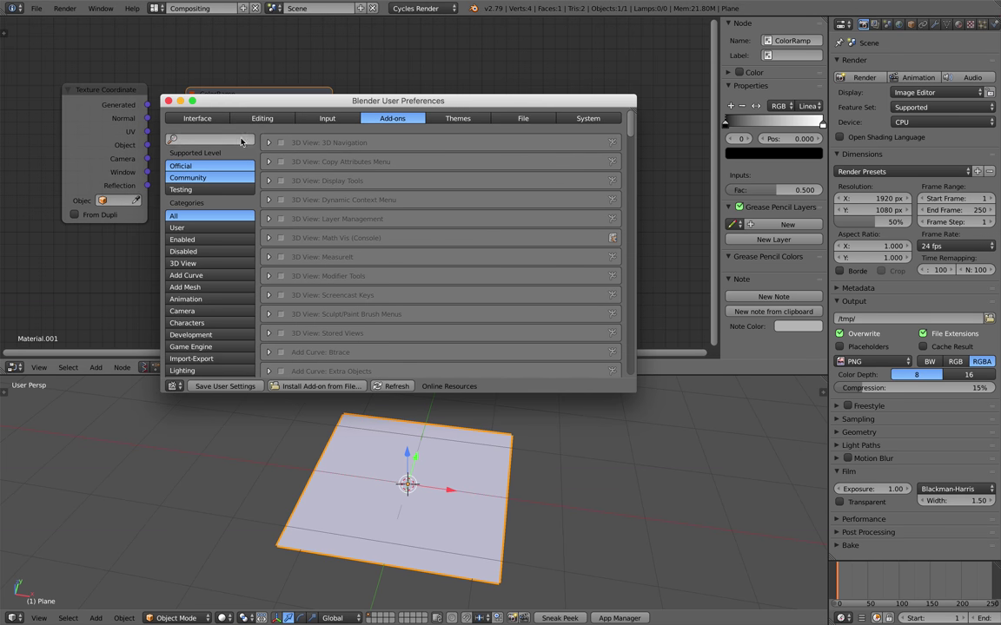
pyautogui.click(235, 138)
pyautogui.write('ramp')
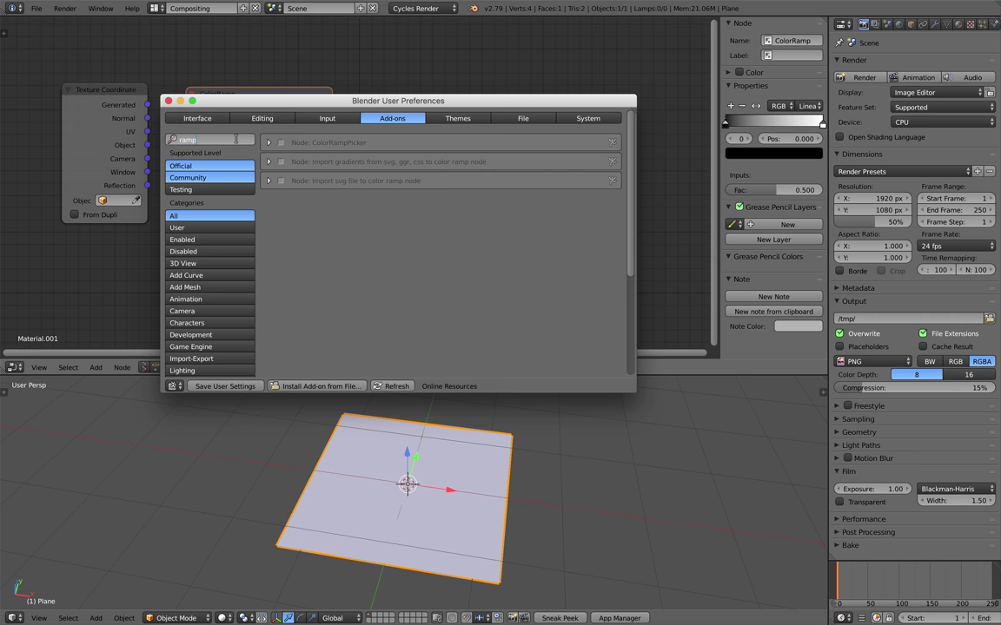
pyautogui.press('Return')
pyautogui.click(276, 148)
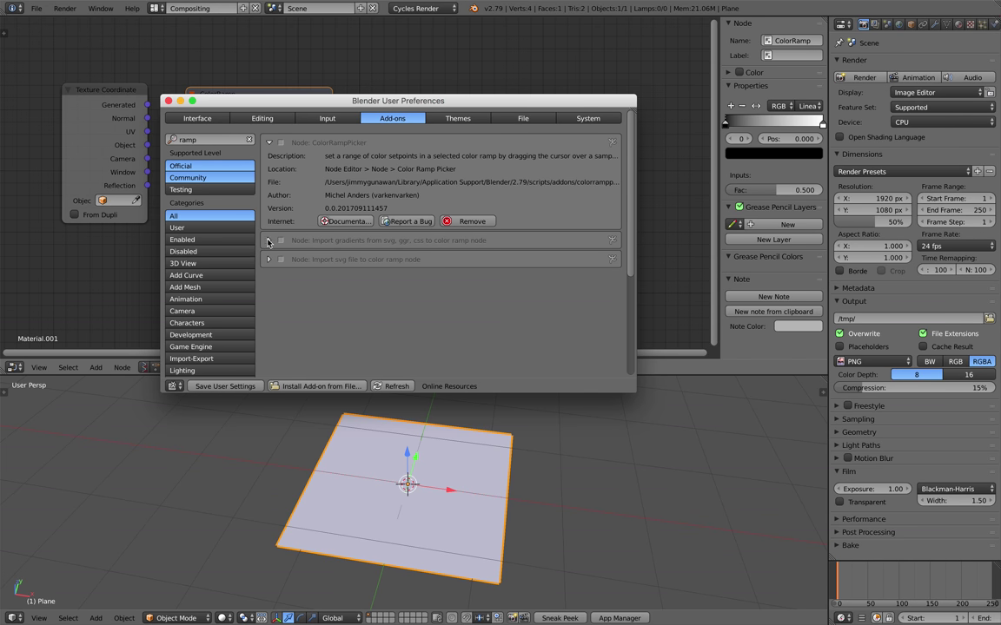
pyautogui.click(269, 241)
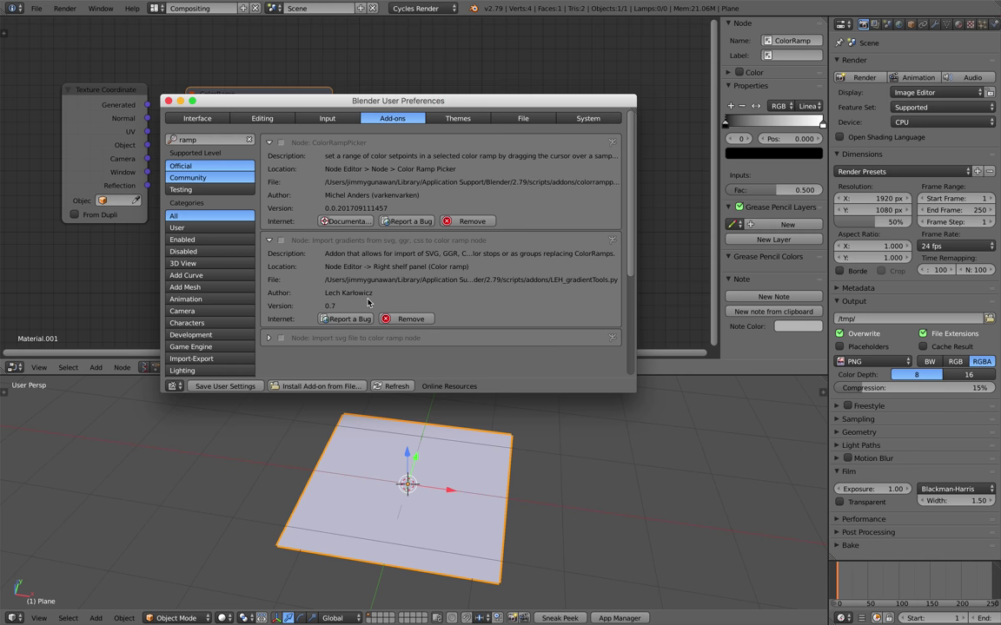
# Switch to the browser, move the PuRd 09 page beside the Import SVG thread and review the thread's opening post
pyautogui.hotkey('ctrl', 'Right')
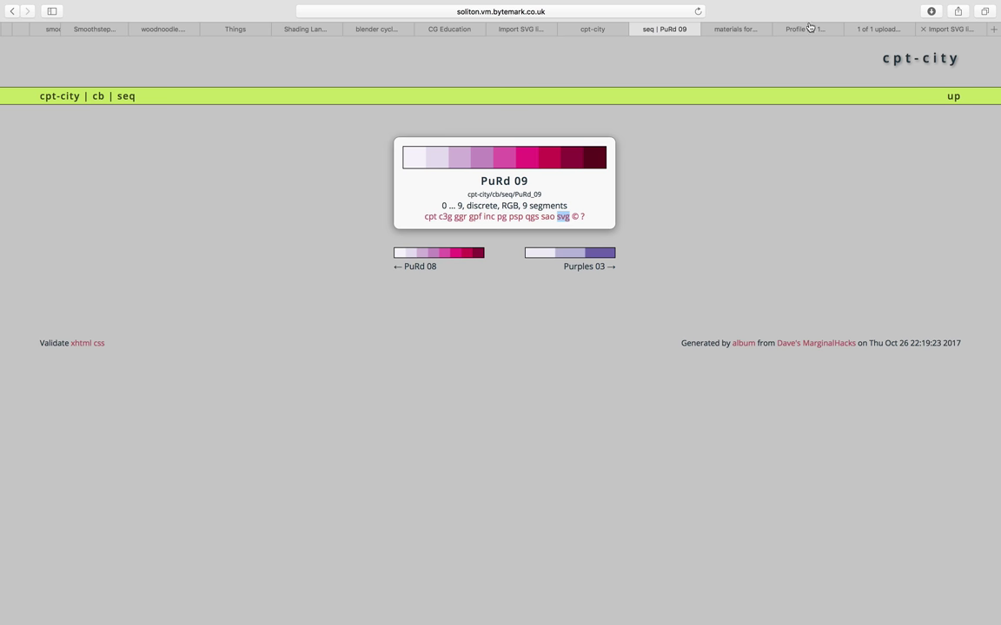
pyautogui.moveTo(680, 29); pyautogui.dragTo(886, 30)
pyautogui.click(952, 31)
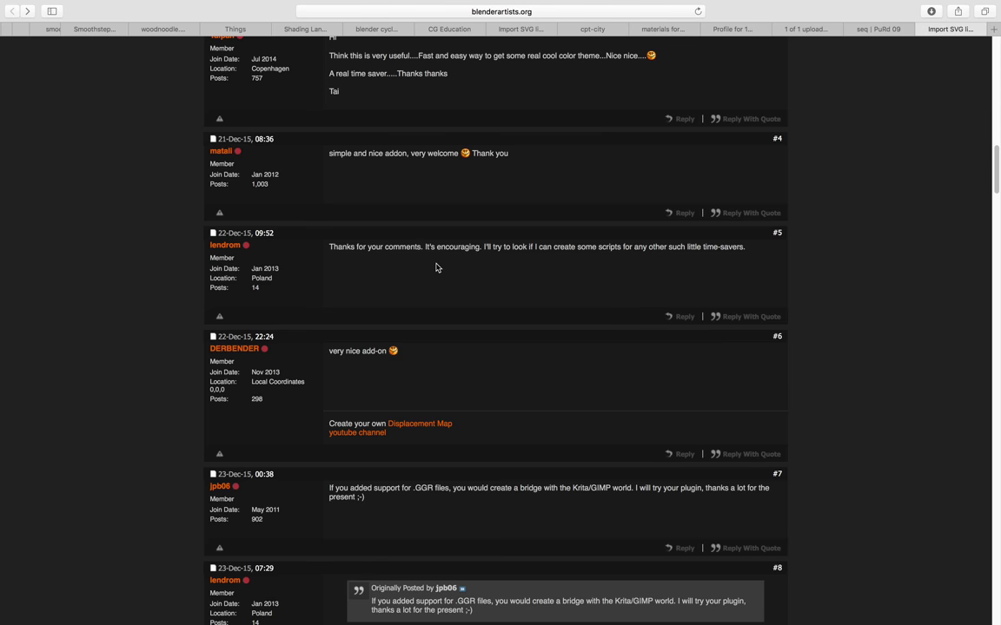
pyautogui.scroll(15, 436, 267)
# Return to Blender, enable the add-on "Import gradients from svg, ggr, css to color ramp node" and close User Preferences
pyautogui.hotkey('ctrl', 'Left')
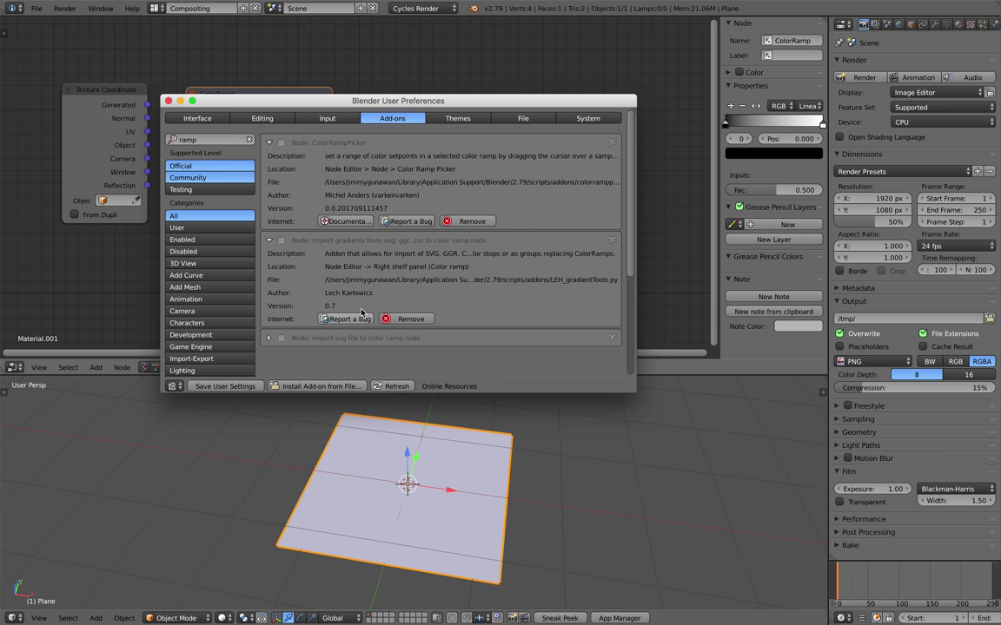
pyautogui.click(280, 241)
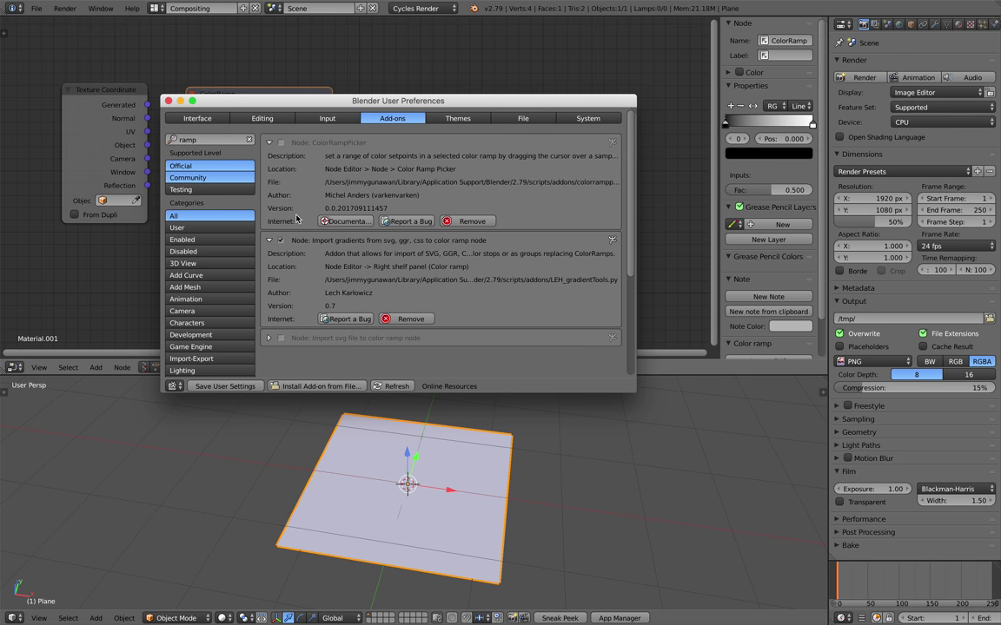
pyautogui.click(168, 103)
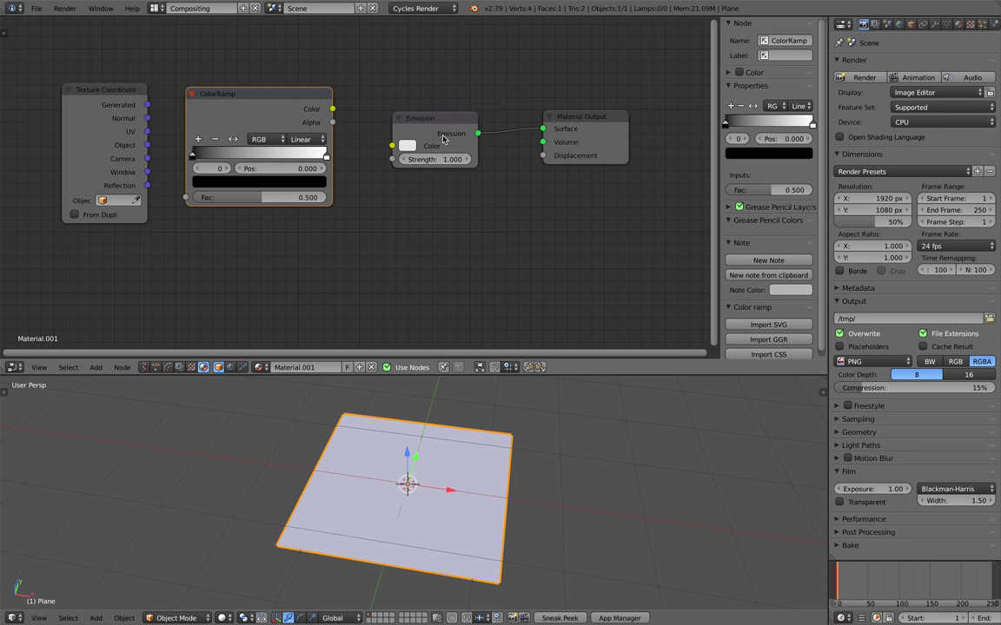
# Import PuRd_09.svg from the Desktop into the ColorRamp node with Linear interpolation
pyautogui.moveTo(270, 109); pyautogui.dragTo(285, 114)
pyautogui.scroll(-1, 780, 337)
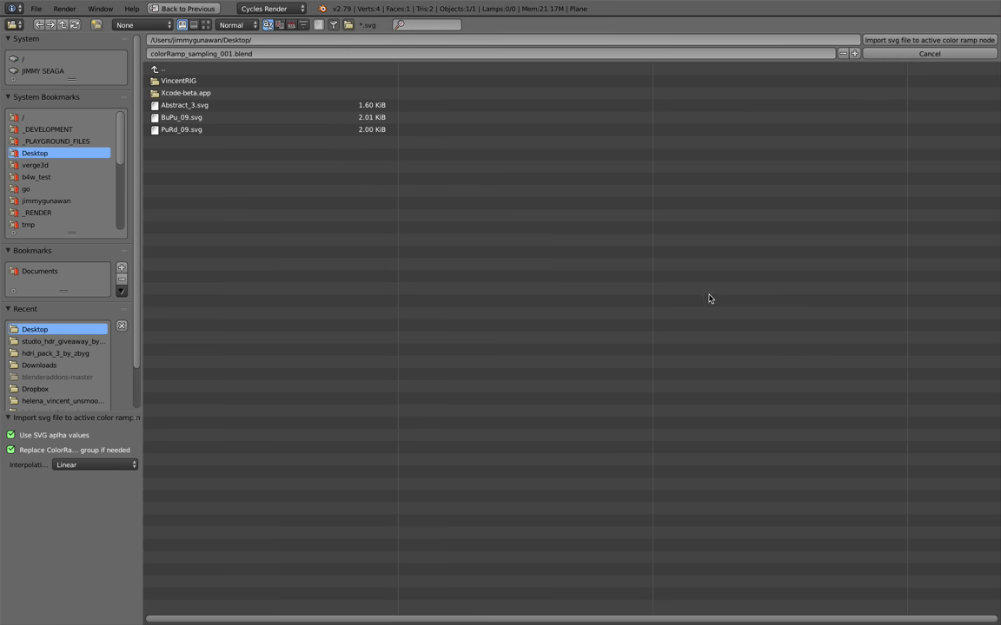
pyautogui.click(233, 105)
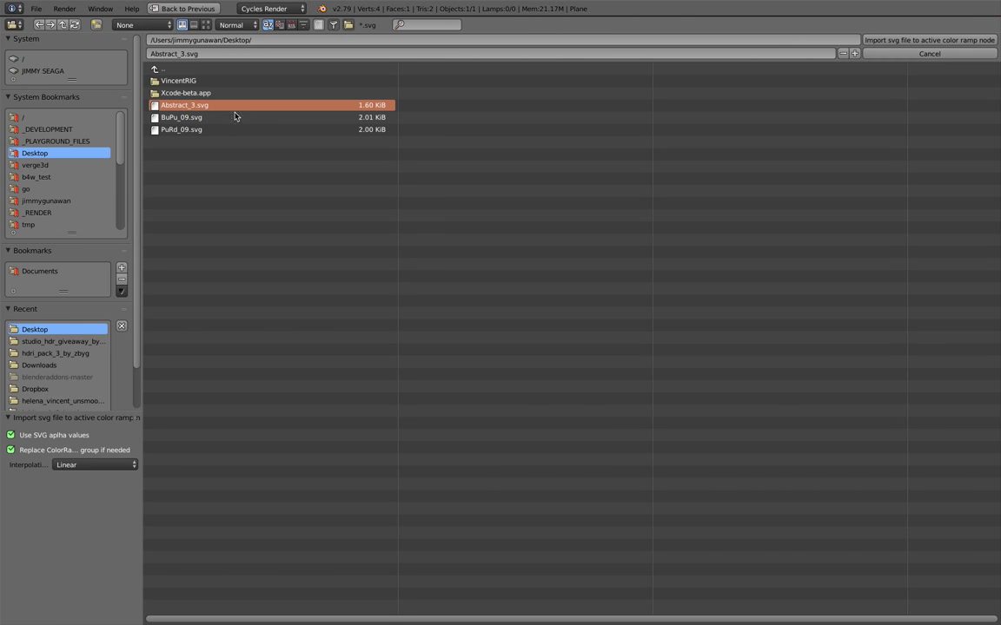
pyautogui.click(235, 129)
pyautogui.click(231, 106)
pyautogui.click(227, 117)
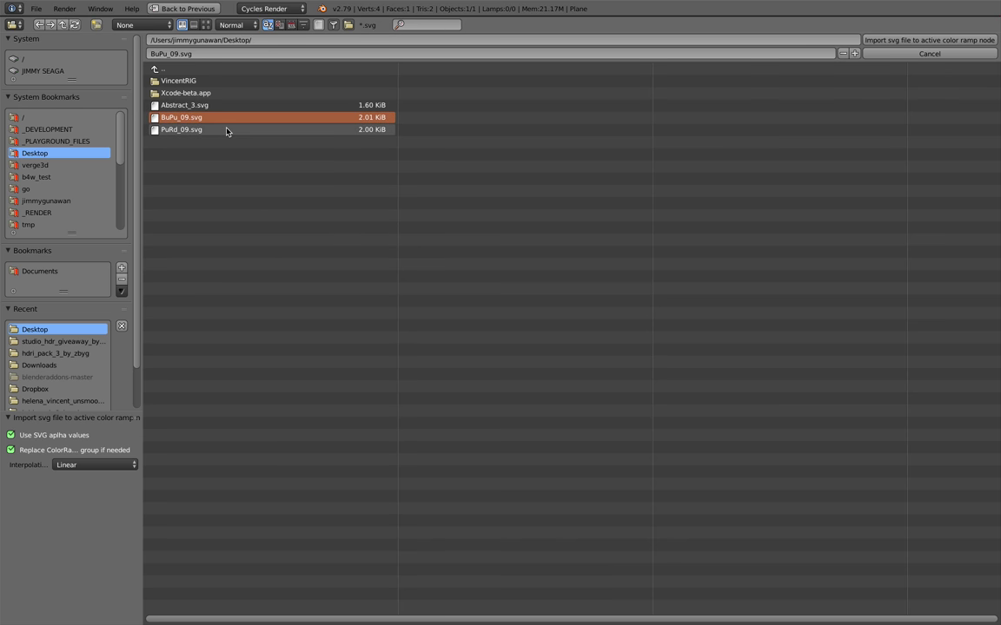
pyautogui.click(231, 129)
pyautogui.click(930, 40)
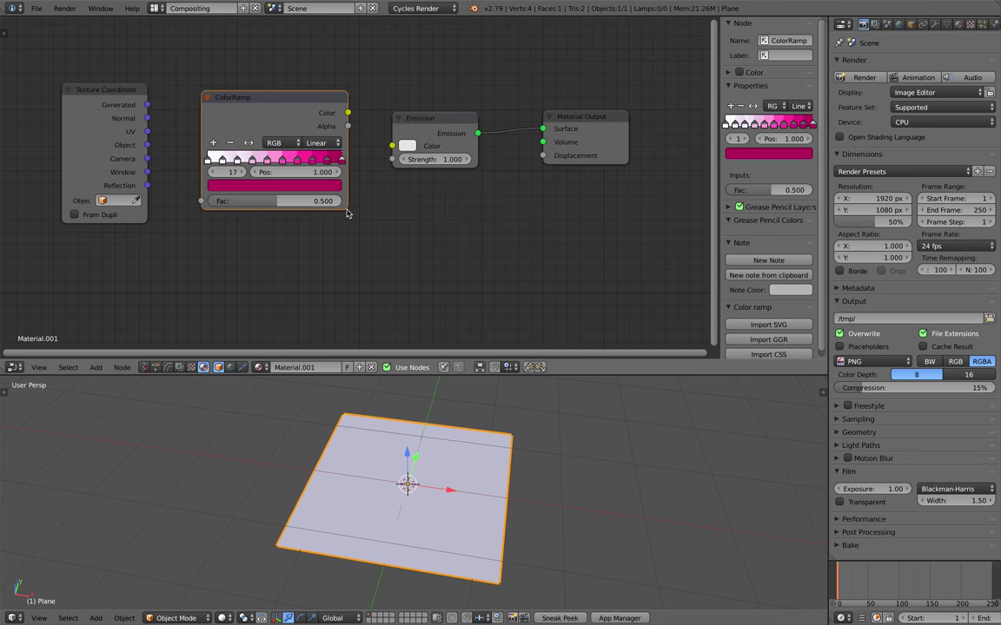
# Compare the imported ramp with the PuRd 09 gradient page in the browser, returning to Blender
pyautogui.hotkey('ctrl', 'Right')
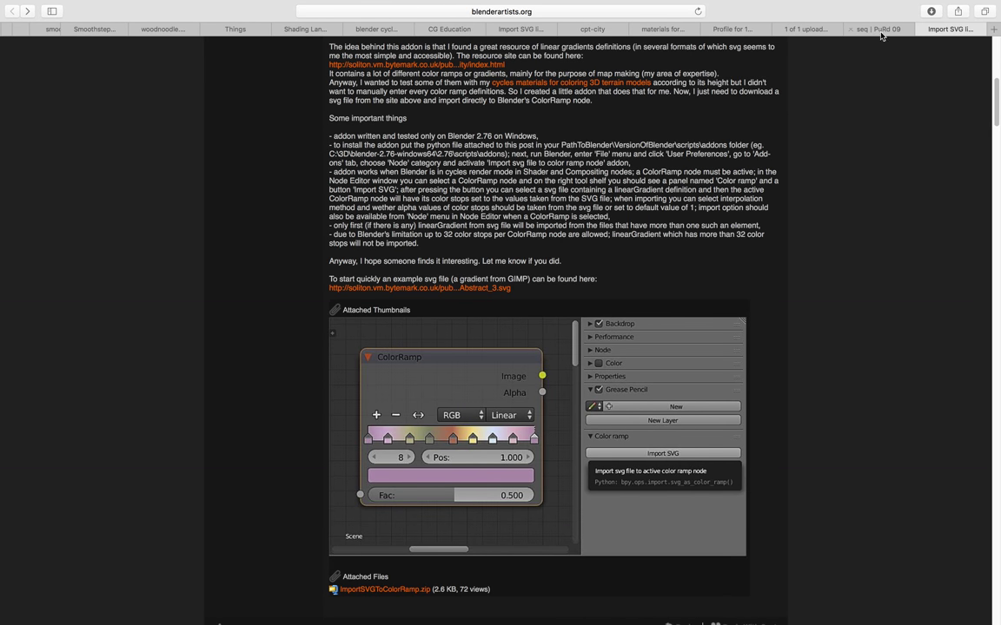
pyautogui.click(863, 30)
pyautogui.hotkey('ctrl', 'Left')
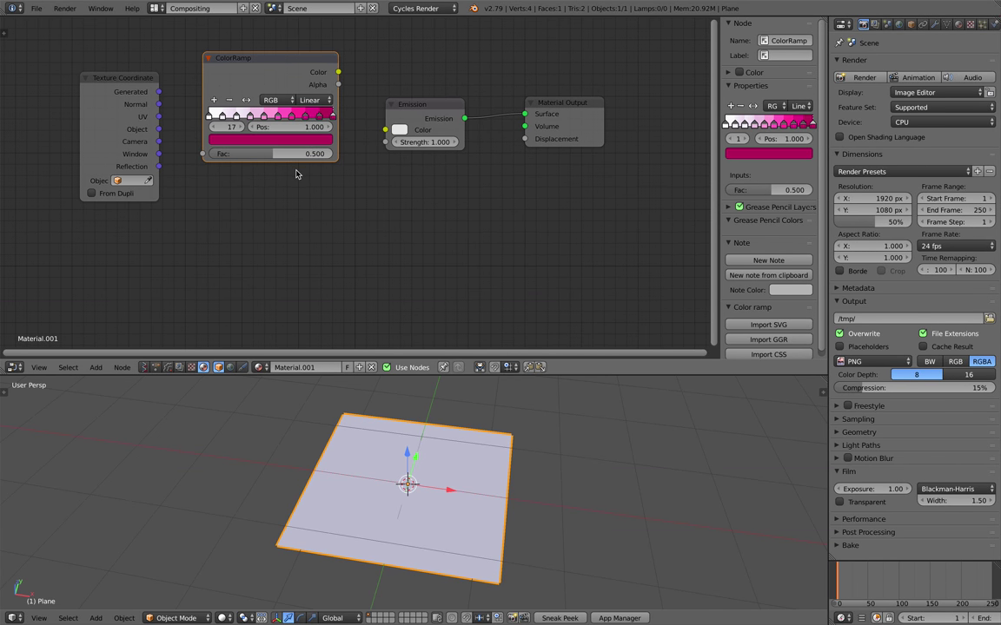
# Duplicate the ColorRamp node and place the copy directly below the original
pyautogui.scroll(-1, 297, 174)
pyautogui.hotkey('shift', 'd')
pyautogui.click(285, 177)
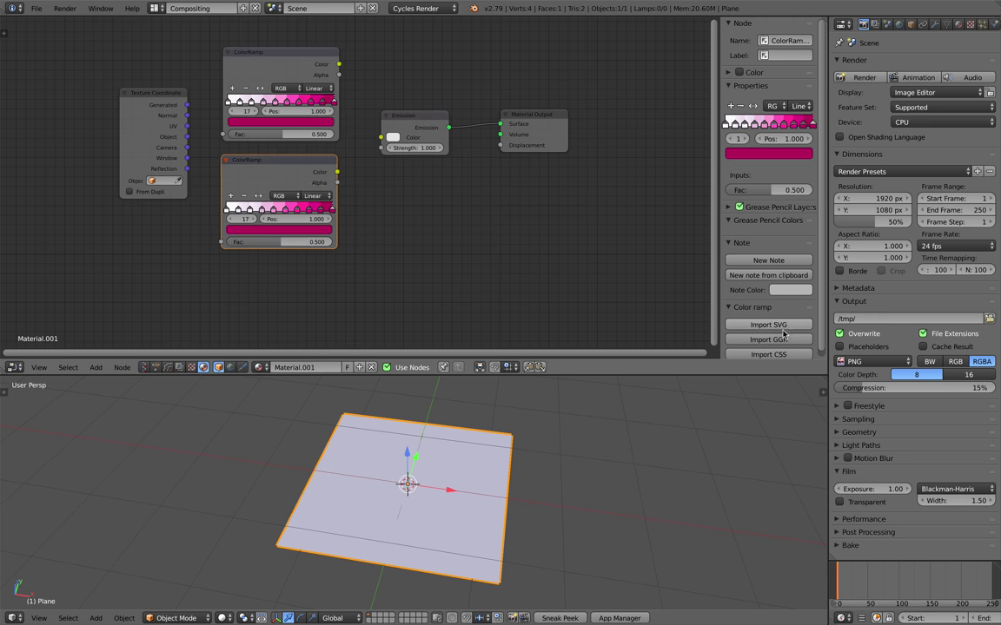
# Import BuPu_09.svg from the Desktop into the duplicated ColorRamp node and move the node slightly closer to the upper one
pyautogui.click(787, 324)
pyautogui.doubleClick(260, 120)
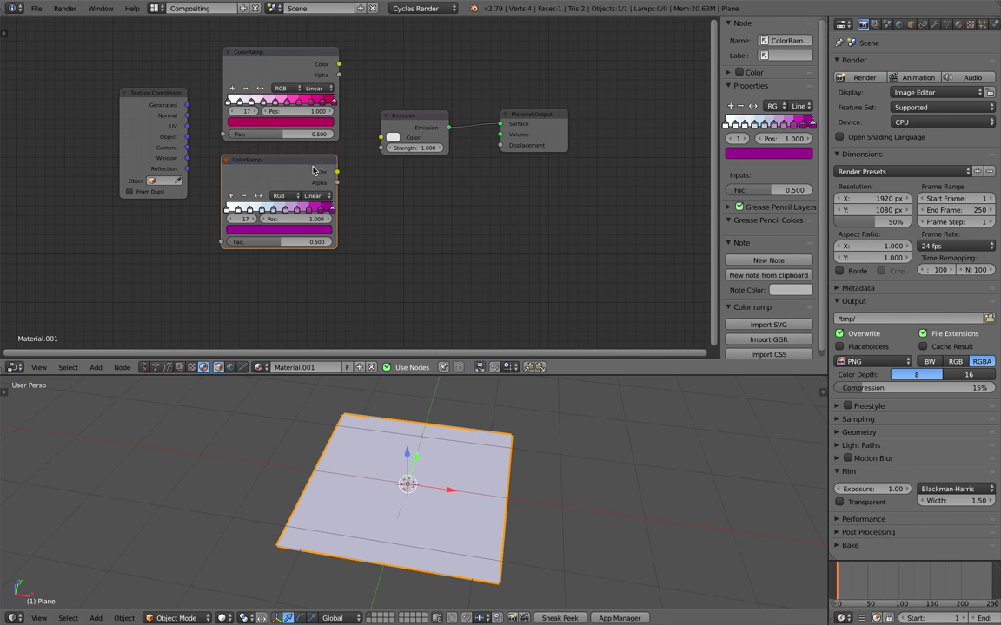
pyautogui.moveTo(314, 166); pyautogui.dragTo(310, 162)
# Duplicate the BuPu ColorRamp below itself, import Abstract_3.svg into the copy, and align it under the other ramps
pyautogui.moveTo(361, 177); pyautogui.dragTo(361, 155, button='middle')
pyautogui.hotkey('shift', 'd')
pyautogui.click(360, 266)
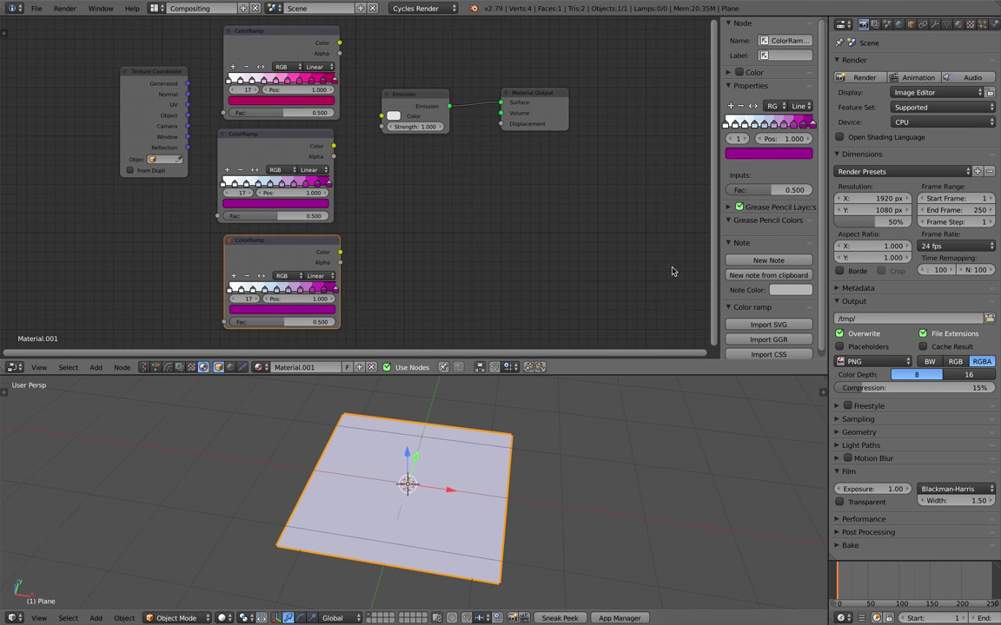
pyautogui.click(745, 324)
pyautogui.doubleClick(239, 105)
pyautogui.press('g')
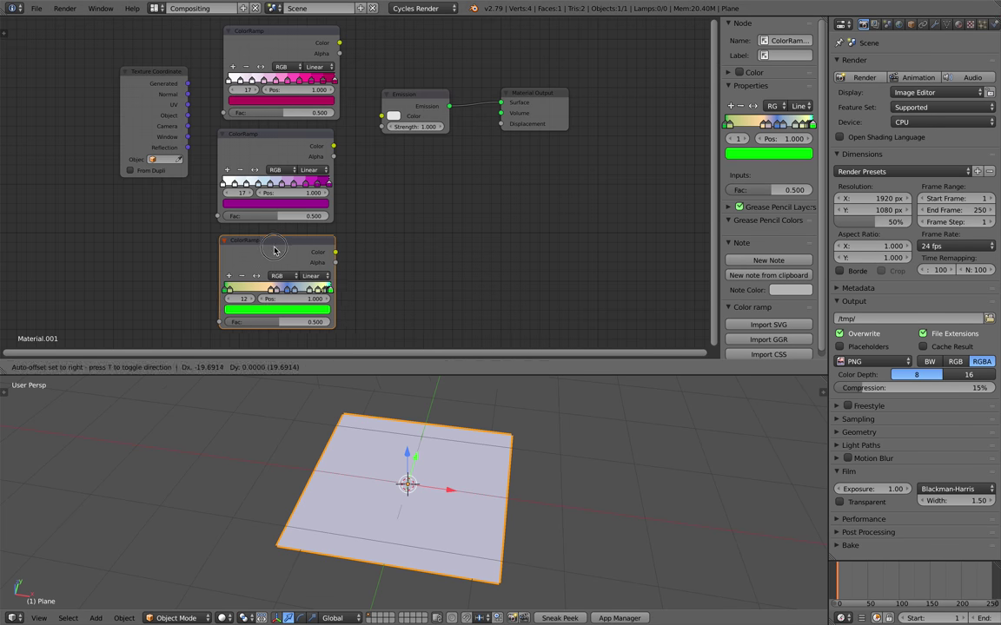
pyautogui.moveTo(274, 250); pyautogui.dragTo(271, 249)
# Reposition the Emission node and move the Texture Coordinate node farther away from the ColorRamp nodes
pyautogui.moveTo(305, 232); pyautogui.dragTo(311, 242, button='middle')
pyautogui.moveTo(443, 103); pyautogui.dragTo(447, 113)
pyautogui.moveTo(250, 138); pyautogui.dragTo(401, 115, button='middle')
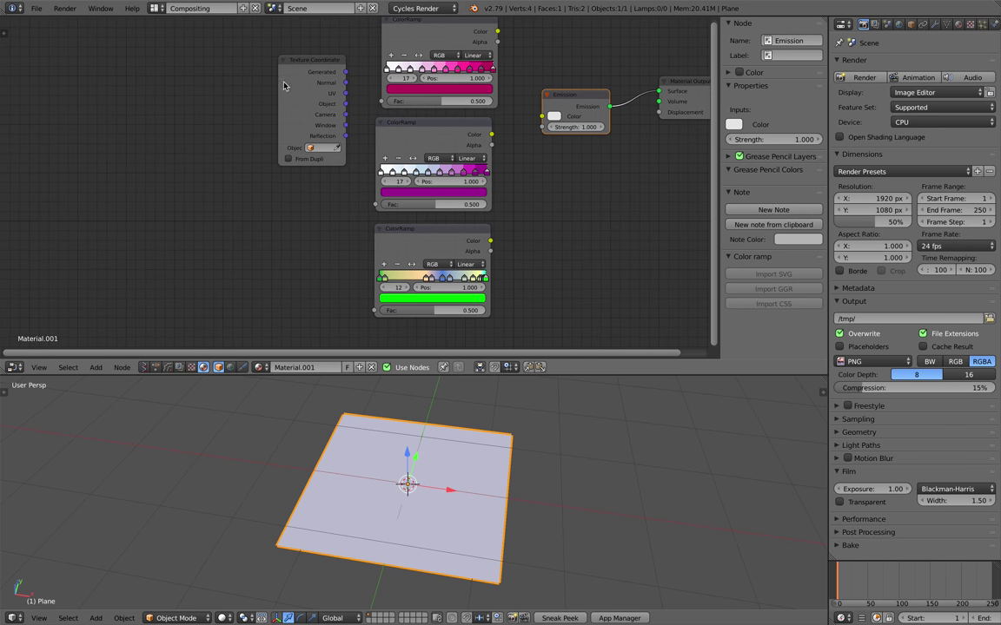
pyautogui.moveTo(285, 85); pyautogui.dragTo(107, 126)
pyautogui.hotkey('ctrl', 'shift', 'o')
pyautogui.moveTo(297, 102); pyautogui.dragTo(258, 127, button='middle')
# Add a Noise Texture node beside Texture Coordinate and link the Generated output to its Vector input
pyautogui.hotkey('shift', 'a')
pyautogui.click(258, 127)
pyautogui.write('vec')
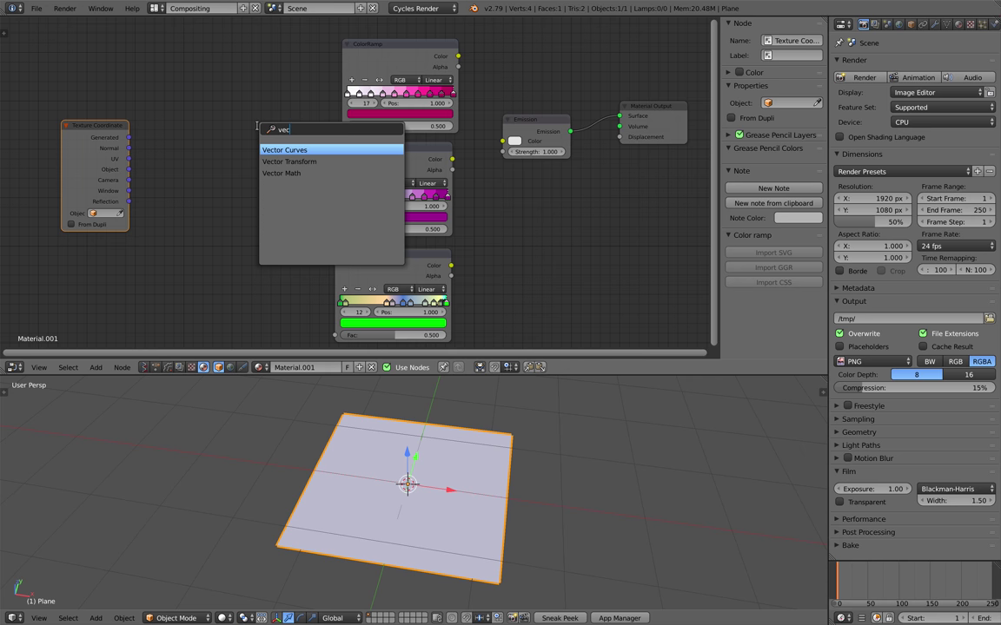
pyautogui.press('Return')
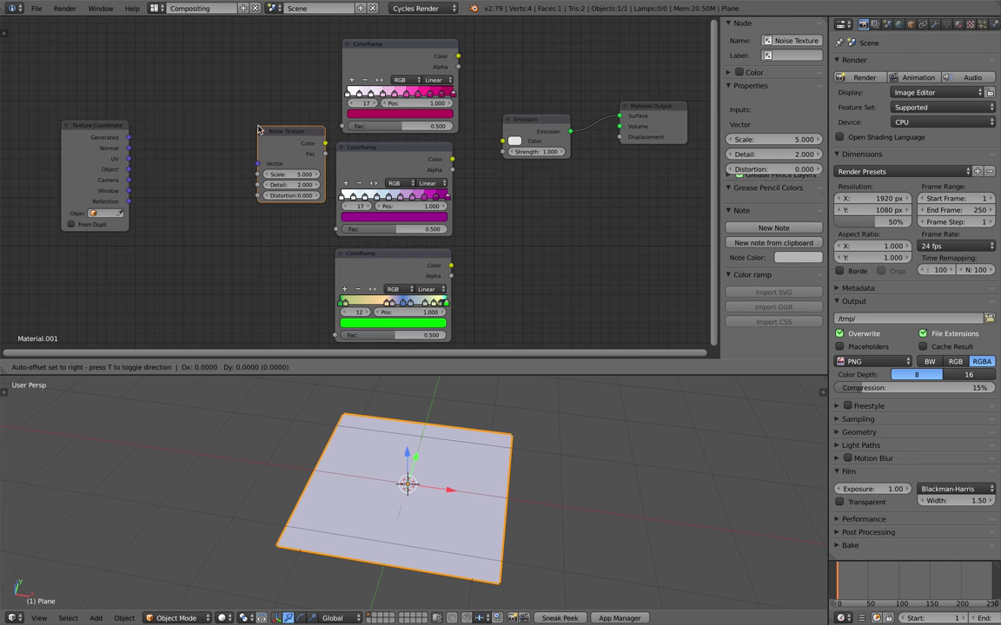
pyautogui.click(193, 130)
pyautogui.moveTo(132, 137); pyautogui.dragTo(186, 165)
# Link the Noise Texture's Fac output to the Fac inputs of all three ColorRamp nodes
pyautogui.moveTo(203, 153); pyautogui.dragTo(263, 129)
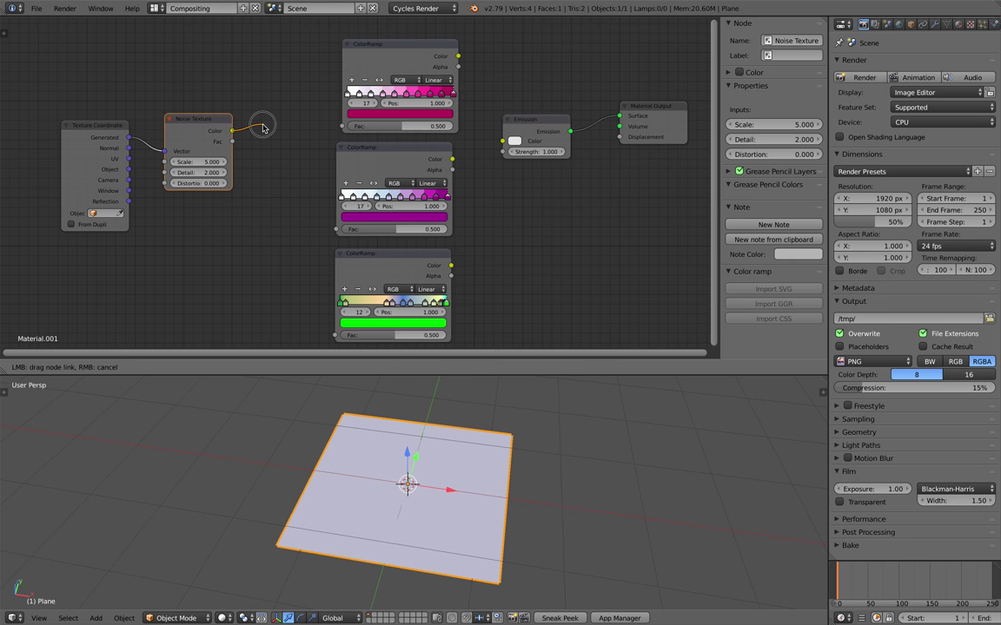
pyautogui.moveTo(299, 220); pyautogui.dragTo(241, 137)
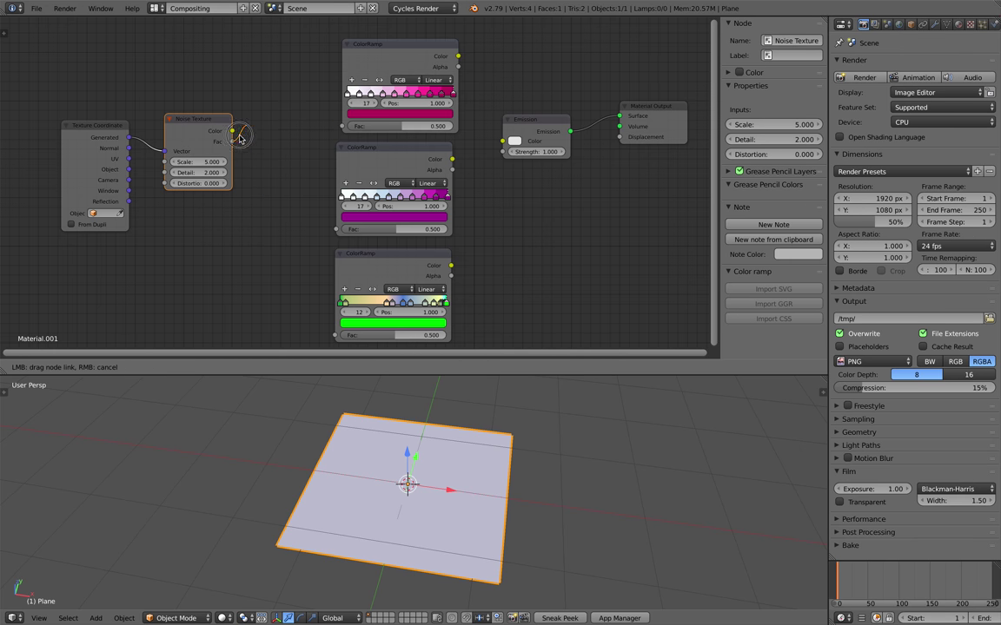
pyautogui.moveTo(341, 129); pyautogui.dragTo(342, 127)
pyautogui.moveTo(232, 141); pyautogui.dragTo(336, 228)
pyautogui.moveTo(335, 334); pyautogui.dragTo(232, 140)
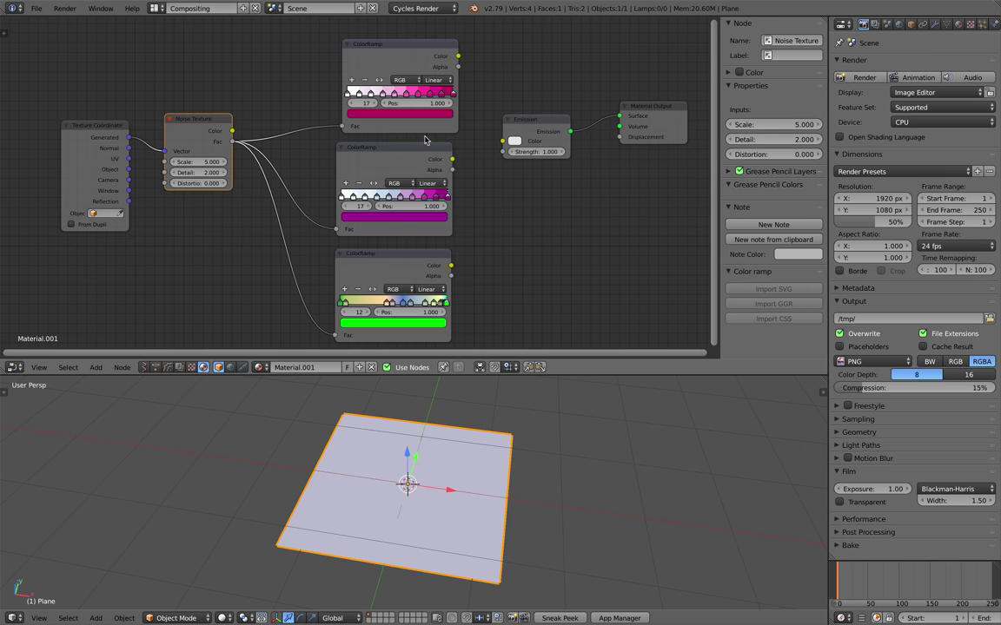
# Link the PuRd ColorRamp's Color to the Emission Color and show the plane in Rendered viewport shading
pyautogui.moveTo(546, 127); pyautogui.dragTo(563, 116)
pyautogui.moveTo(457, 56); pyautogui.dragTo(521, 130)
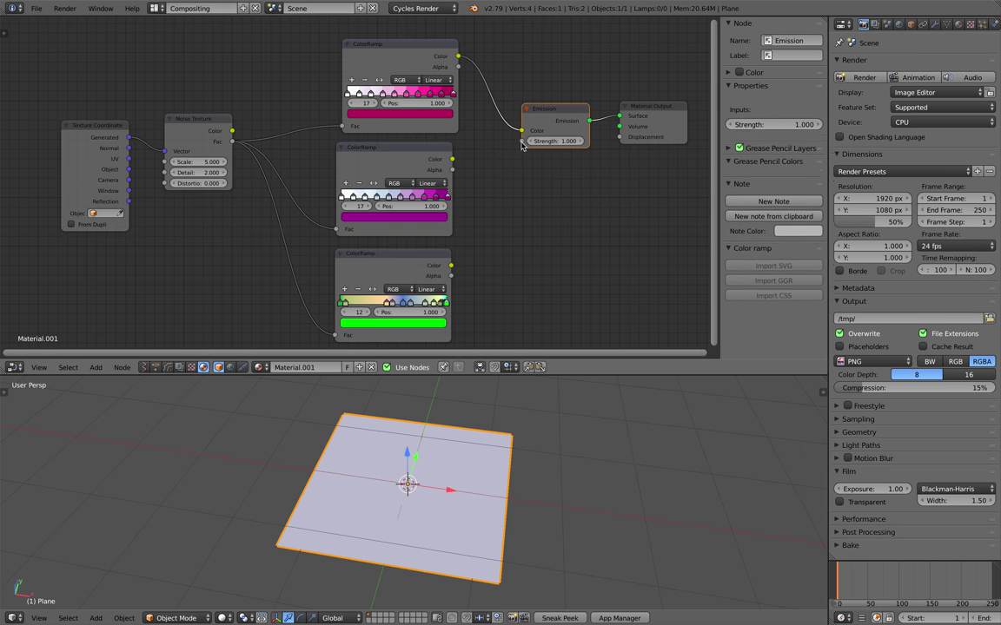
pyautogui.click(221, 618)
pyautogui.click(260, 538)
pyautogui.moveTo(268, 531); pyautogui.dragTo(408, 480, button='middle')
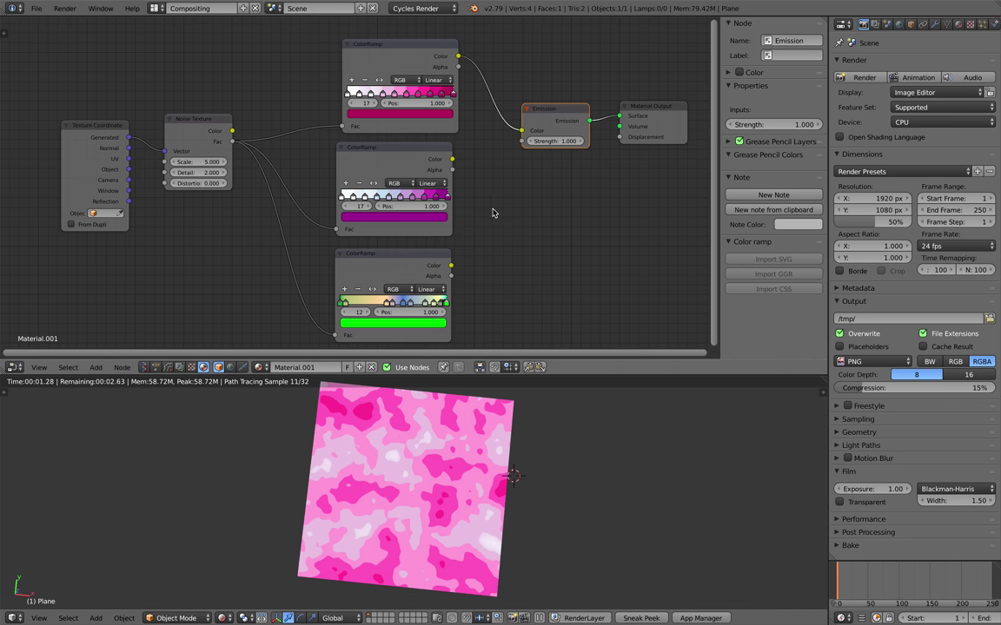
# Feed the Emission Color from the BuPu ColorRamp, then from the Abstract_3 ColorRamp, to preview each on the plane
pyautogui.moveTo(452, 161); pyautogui.dragTo(522, 131)
pyautogui.moveTo(450, 265); pyautogui.dragTo(521, 131)
pyautogui.moveTo(507, 433); pyautogui.dragTo(514, 432, button='middle')
pyautogui.hotkey('ctrl', 's')
pyautogui.click(511, 430)
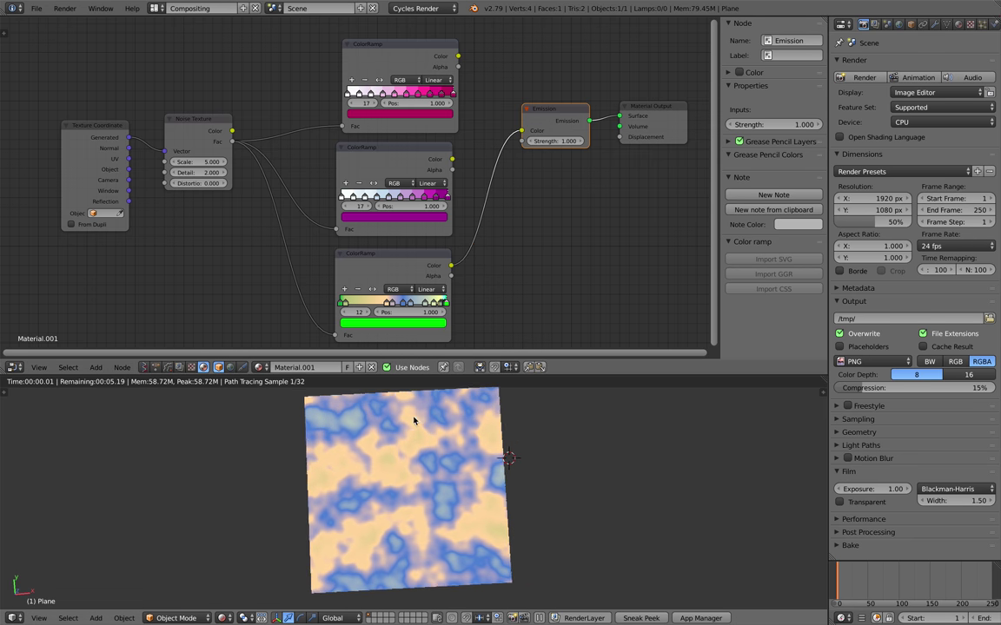
pyautogui.click(541, 459)
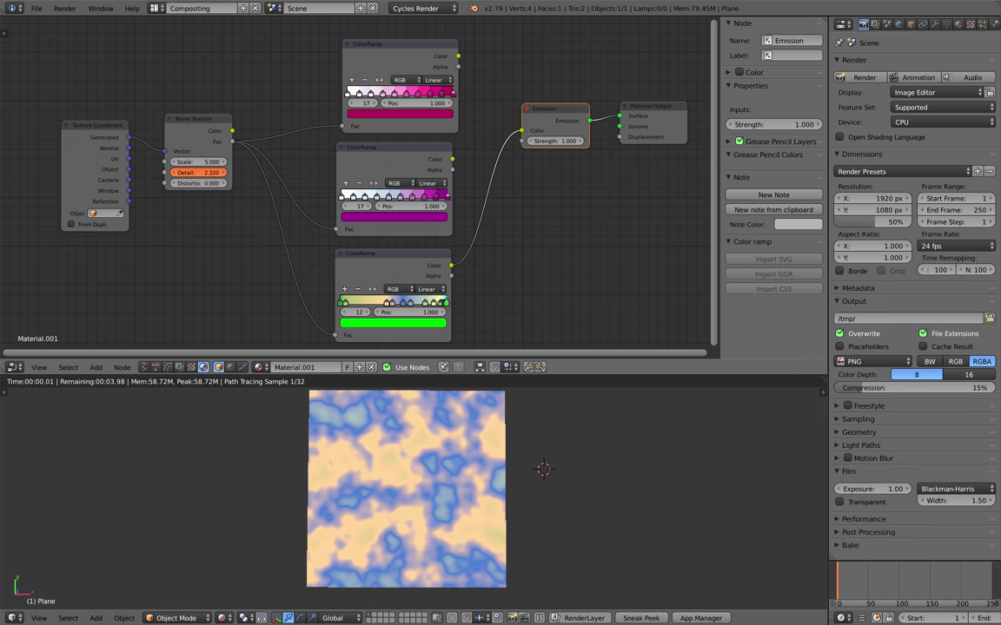
# Set the Noise Texture's Scale to 4.360, Detail to 0.840 and Distortion to 5.900
pyautogui.moveTo(199, 173)
pyautogui.mouseDown()
pyautogui.moveTo(178, 172)
pyautogui.moveTo(210, 161)
pyautogui.moveTo(208, 184)
pyautogui.moveTo(219, 184)
pyautogui.moveTo(203, 189)
pyautogui.moveTo(187, 173)
pyautogui.moveTo(193, 162)
pyautogui.moveTo(165, 162)
pyautogui.moveTo(187, 161)
pyautogui.mouseUp()
pyautogui.scroll(-2, 247, 168)
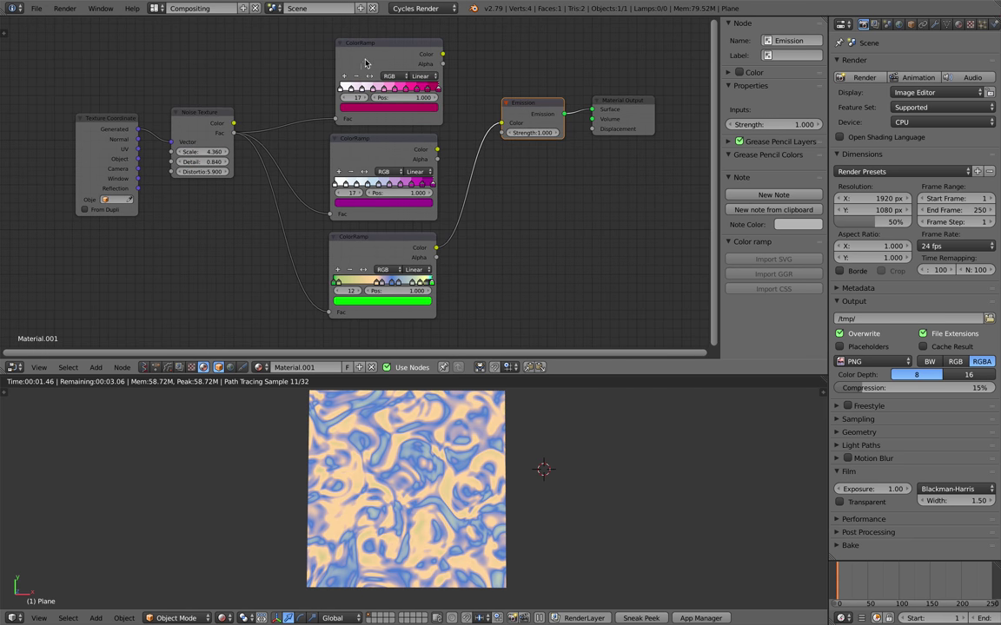
# Split the 3D viewport in two and change the new area into a UV/Image Editor
pyautogui.hotkey('ctrl', 'Right')
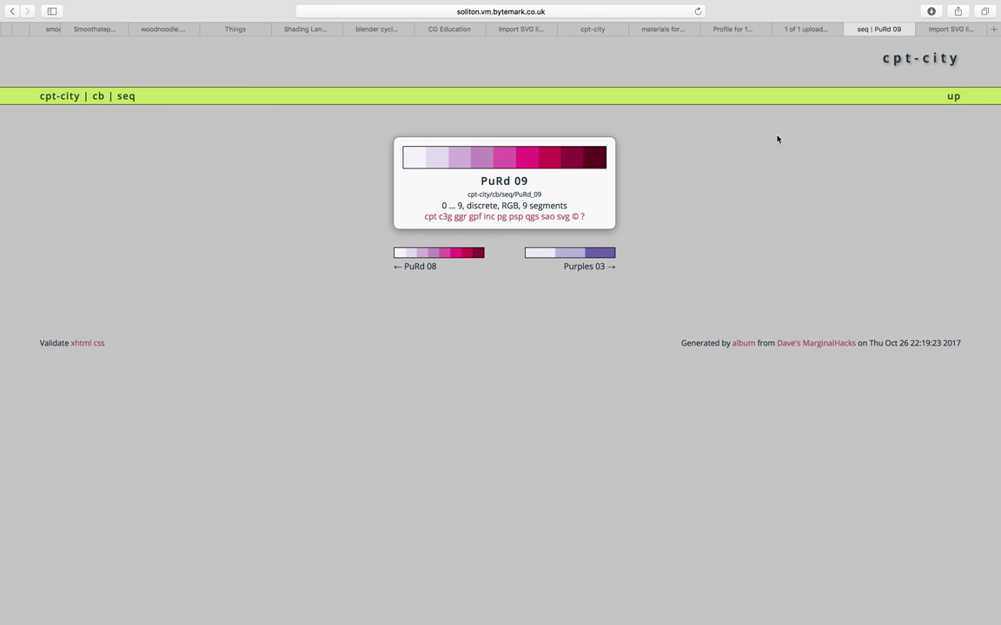
pyautogui.hotkey('ctrl', 'Left')
pyautogui.moveTo(824, 383); pyautogui.dragTo(439, 379)
pyautogui.click(453, 618)
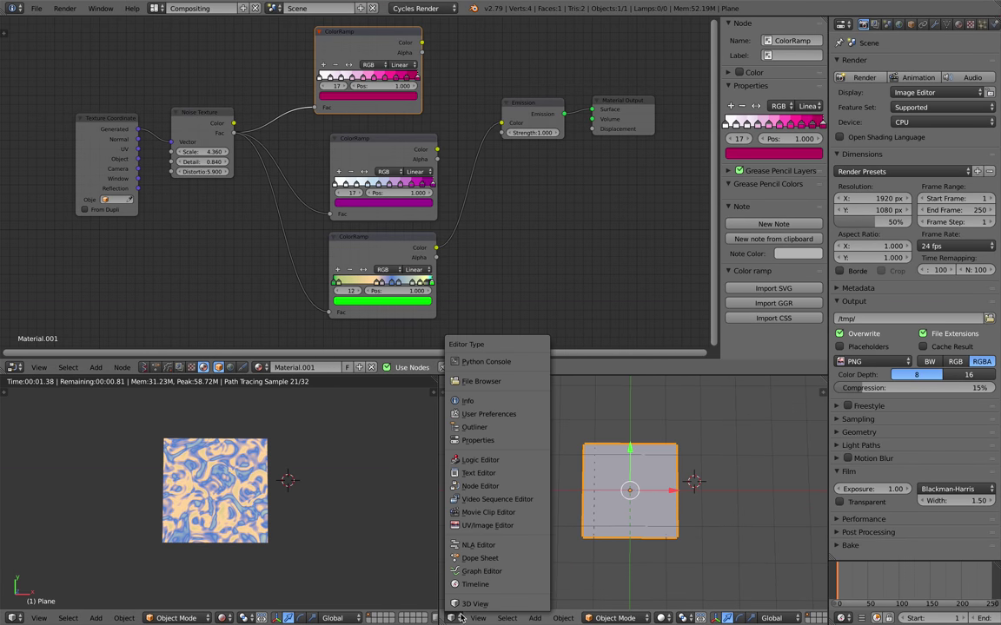
pyautogui.click(448, 475)
pyautogui.scroll(3, 633, 489)
# Switch to the Safari browser and search for "vangogh painting" in a new tab
pyautogui.hotkey('ctrl', 'Right')
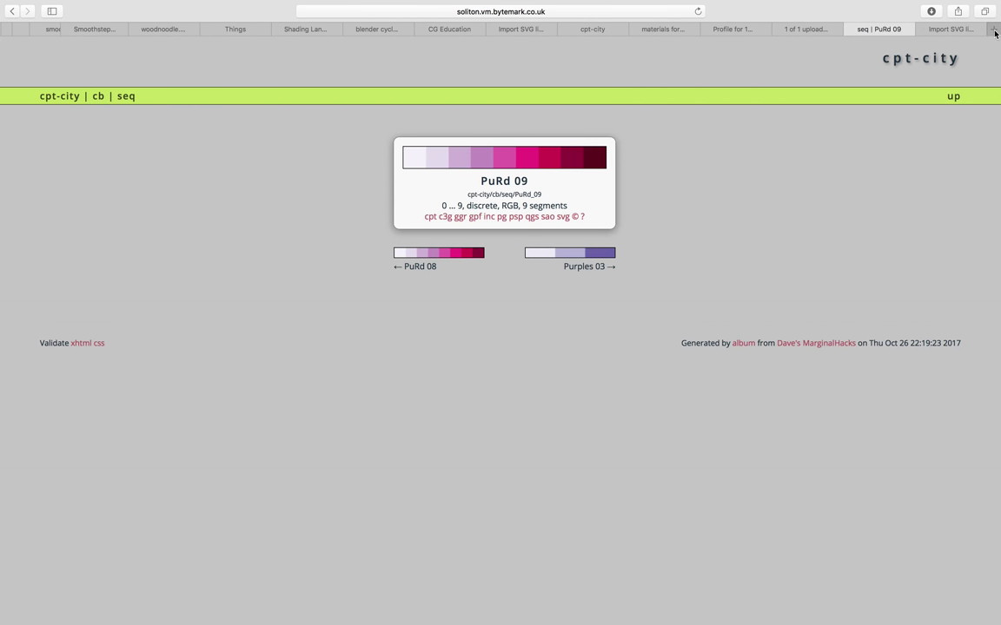
pyautogui.click(994, 30)
pyautogui.write('vangogh')
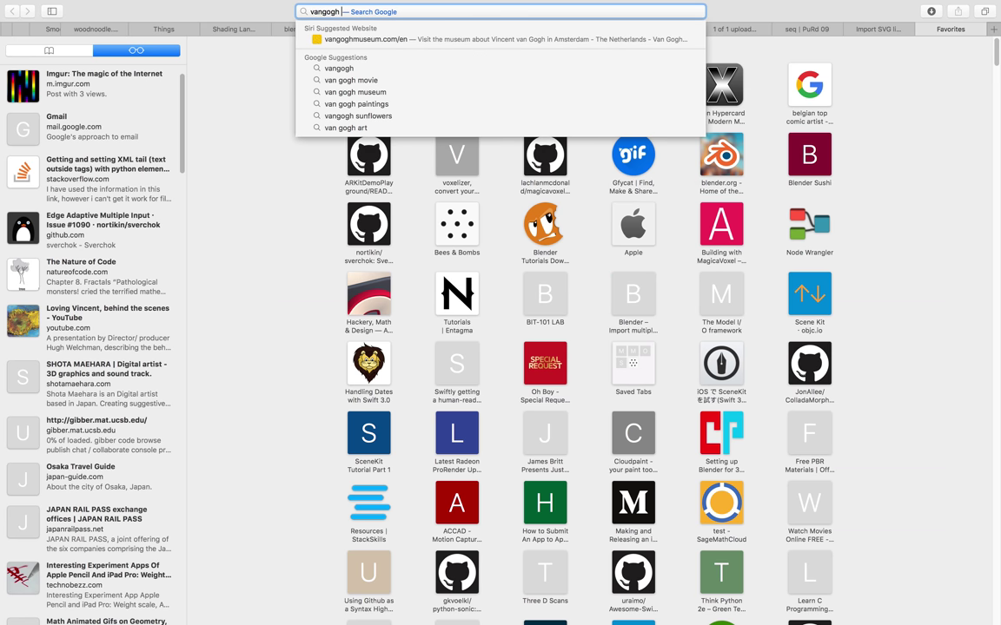
pyautogui.write(' painting')
pyautogui.press('Return')
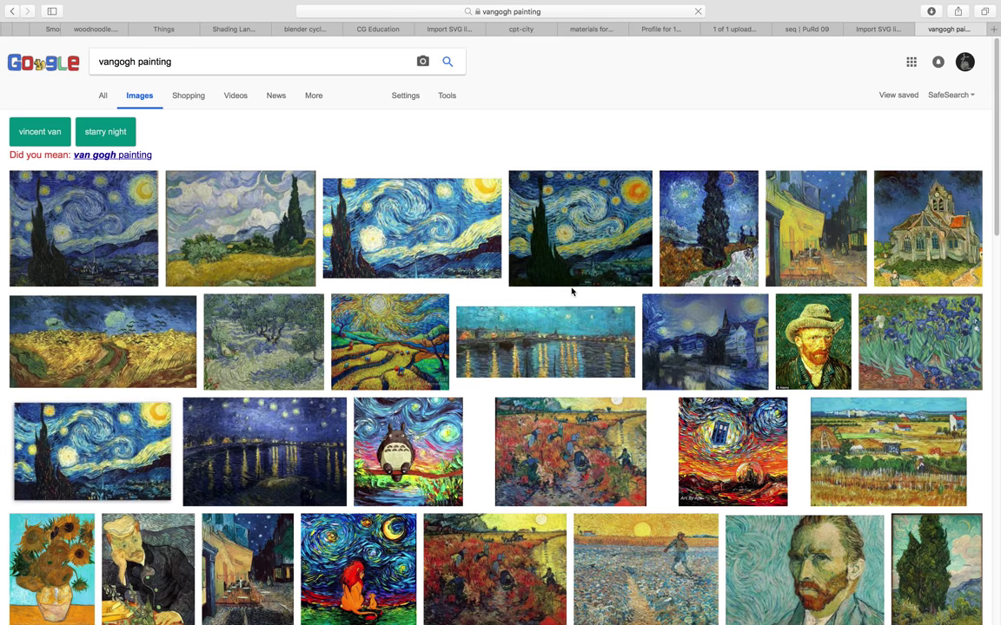
# Browse the image results and open the preview of the Van Gogh sunflowers in a vase
pyautogui.scroll(-5, 816, 374)
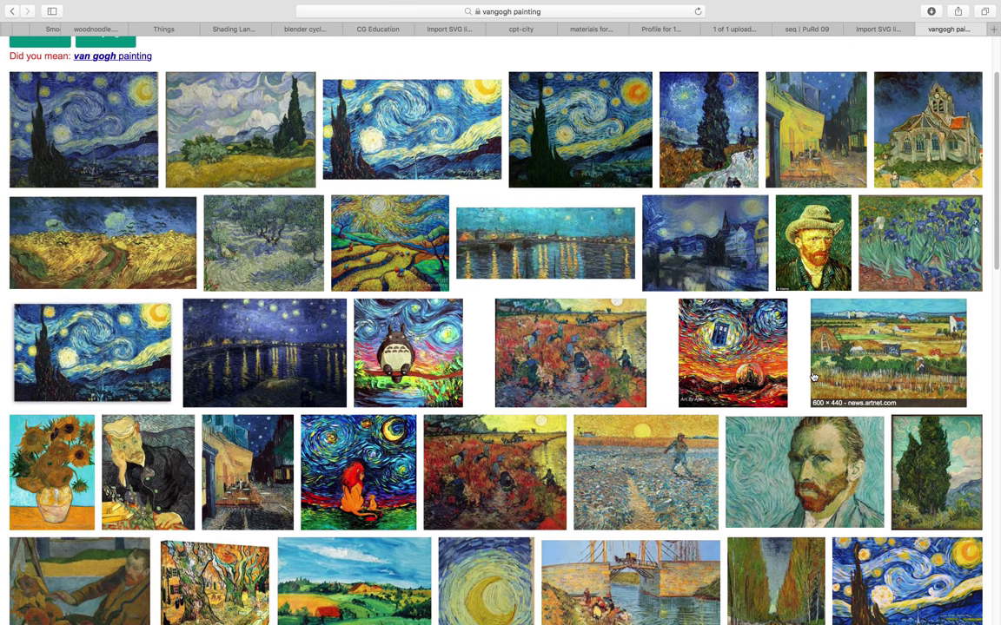
pyautogui.scroll(3, 343, 363)
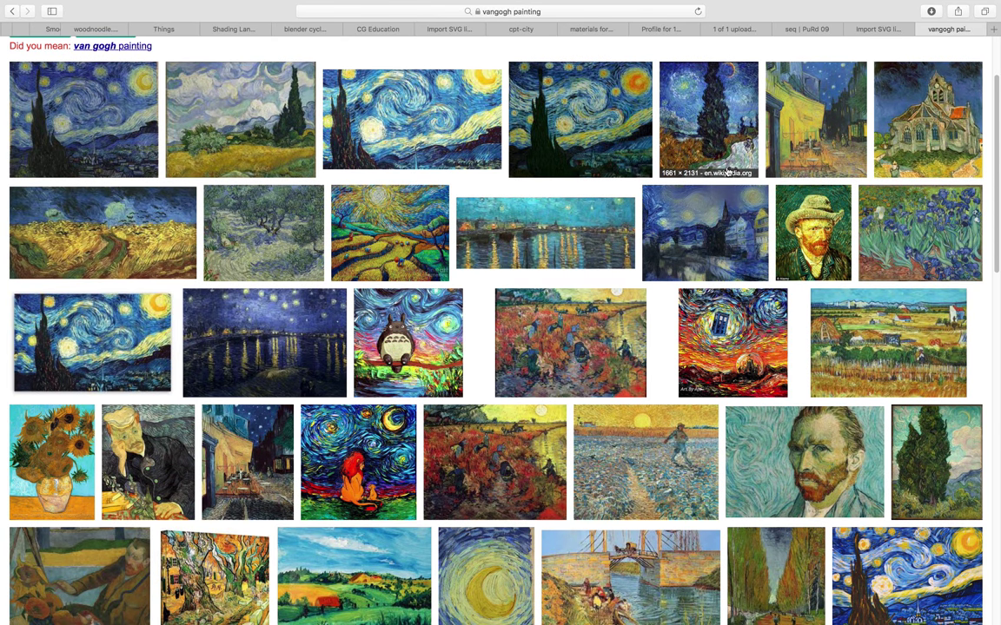
pyautogui.scroll(-5, 64, 261)
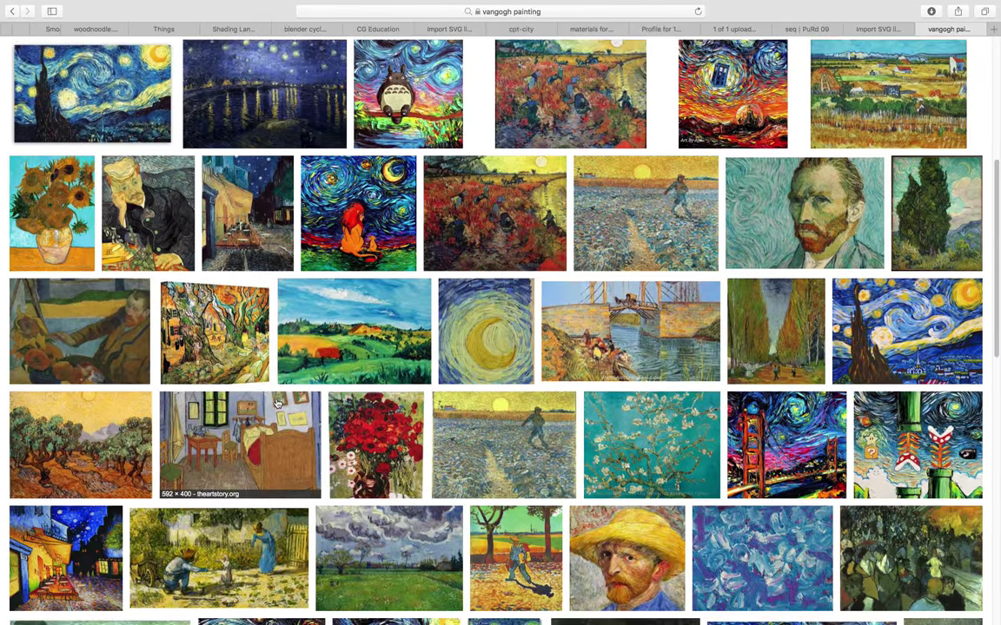
pyautogui.click(47, 241)
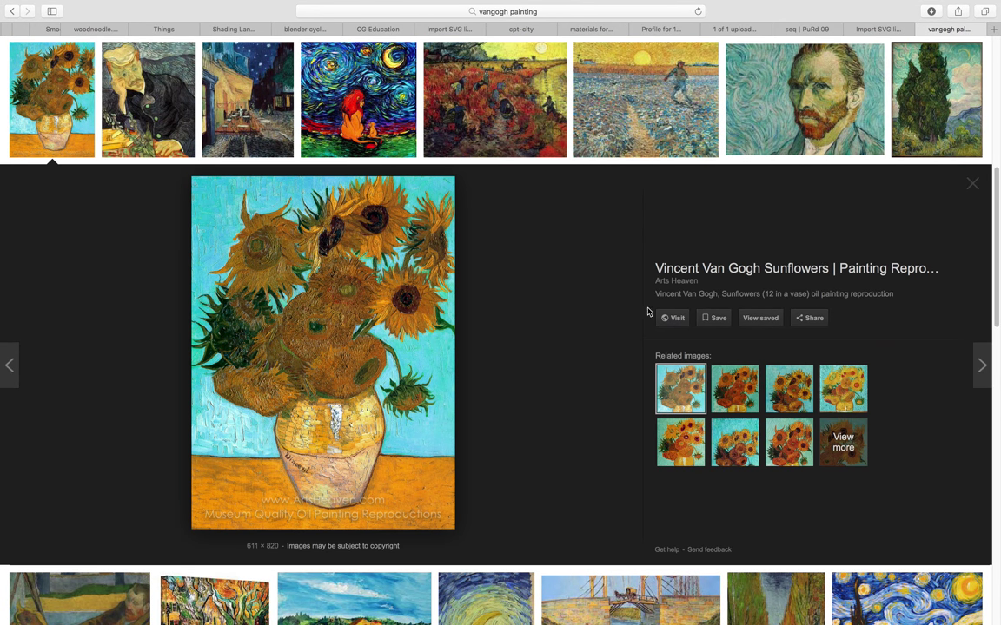
pyautogui.moveTo(414, 273); pyautogui.dragTo(647, 478)
pyautogui.hotkey('ctrl', 'Left')
pyautogui.click(534, 617)
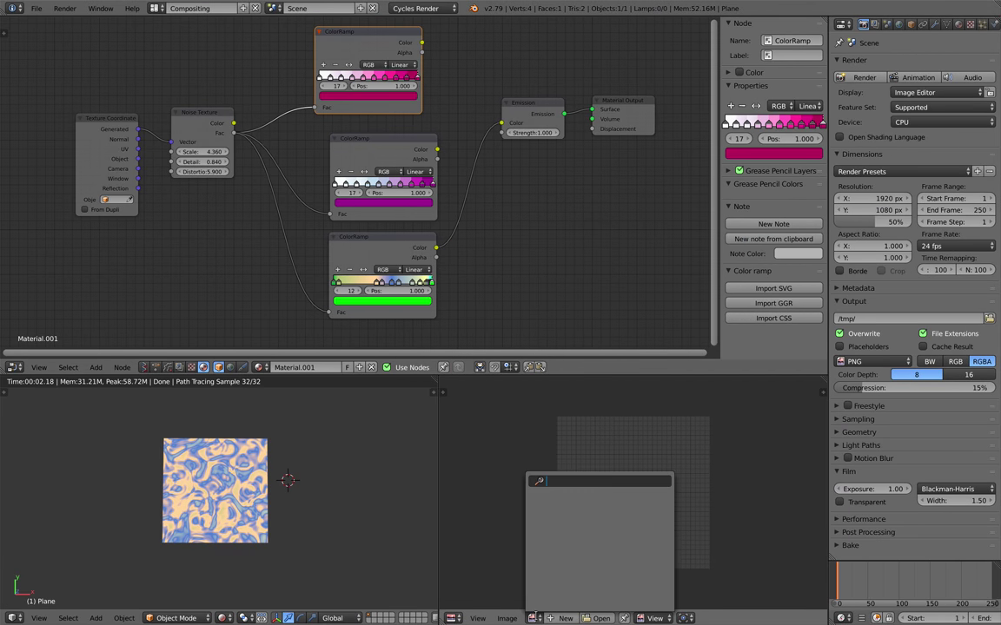
pyautogui.hotkey('ctrl', 'Right')
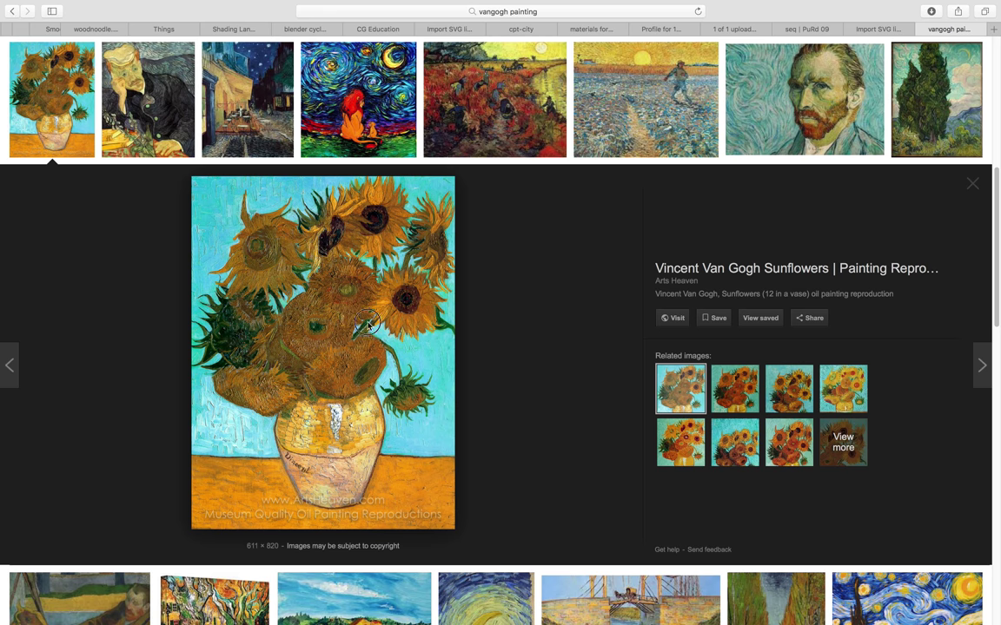
# Save the sunflowers painting from the browser preview to the Desktop and switch to the Desktop
pyautogui.moveTo(338, 314); pyautogui.dragTo(233, 236)
pyautogui.hotkey('ctrl', 'Left')
pyautogui.hotkey('ctrl', 'Left')
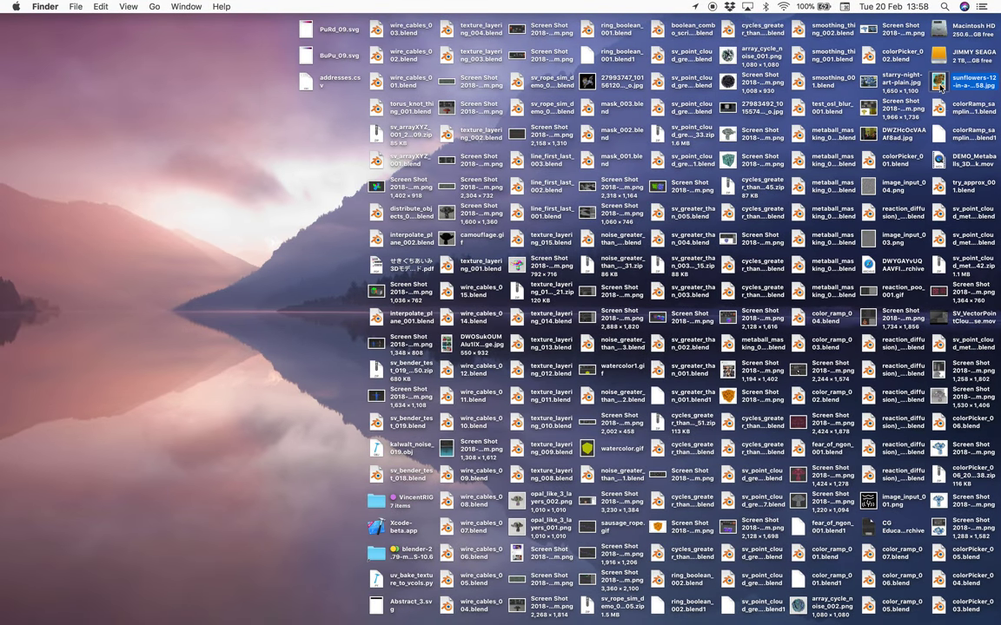
# Load the sunflowers JPG from the Desktop into Blender's UV/Image Editor and fit the whole painting in view
pyautogui.hotkey('ctrl', 'Right')
pyautogui.moveTo(941, 87)
pyautogui.mouseDown()
pyautogui.moveTo(876, 161)
pyautogui.moveTo(519, 469)
pyautogui.moveTo(588, 471)
pyautogui.mouseUp()
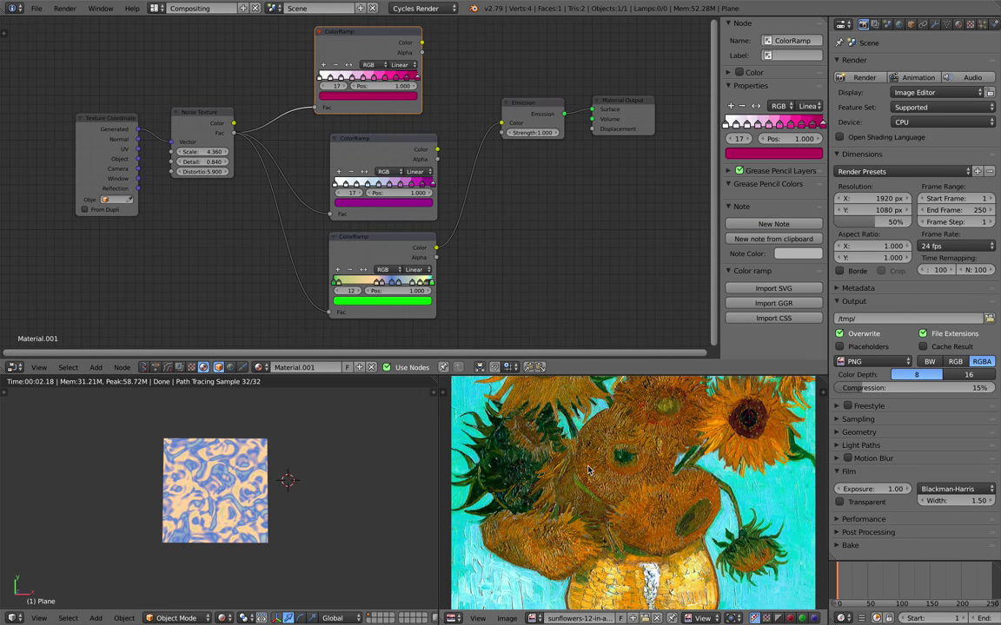
pyautogui.scroll(-5, 588, 471)
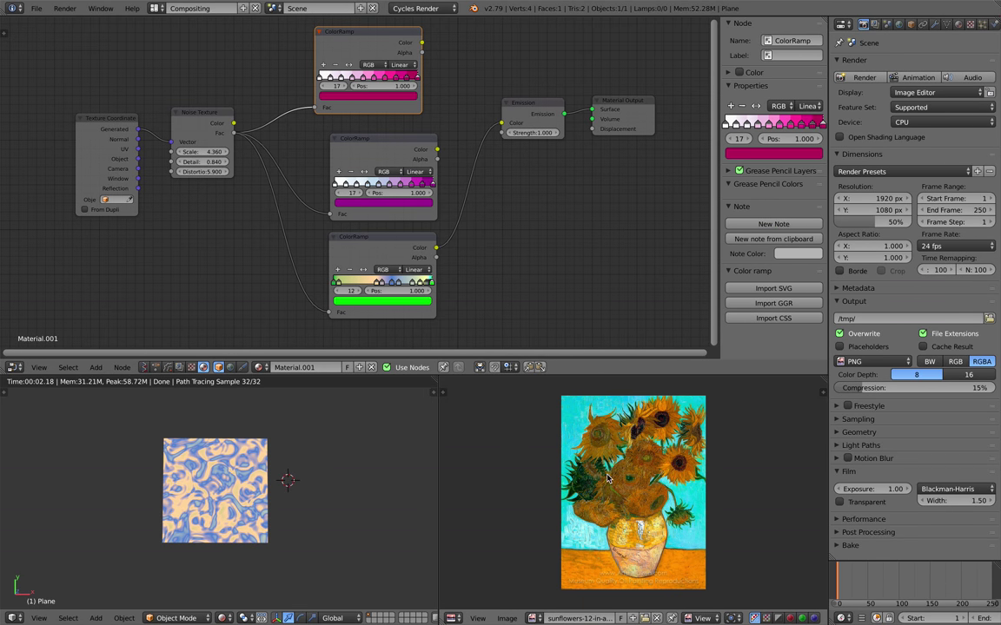
# Duplicate the Abstract_3 ColorRamp node and place the copy beside it, below the Emission node
pyautogui.moveTo(531, 233); pyautogui.dragTo(465, 218, button='middle')
pyautogui.click(413, 240)
pyautogui.hotkey('shift', 'd')
pyautogui.click(574, 234)
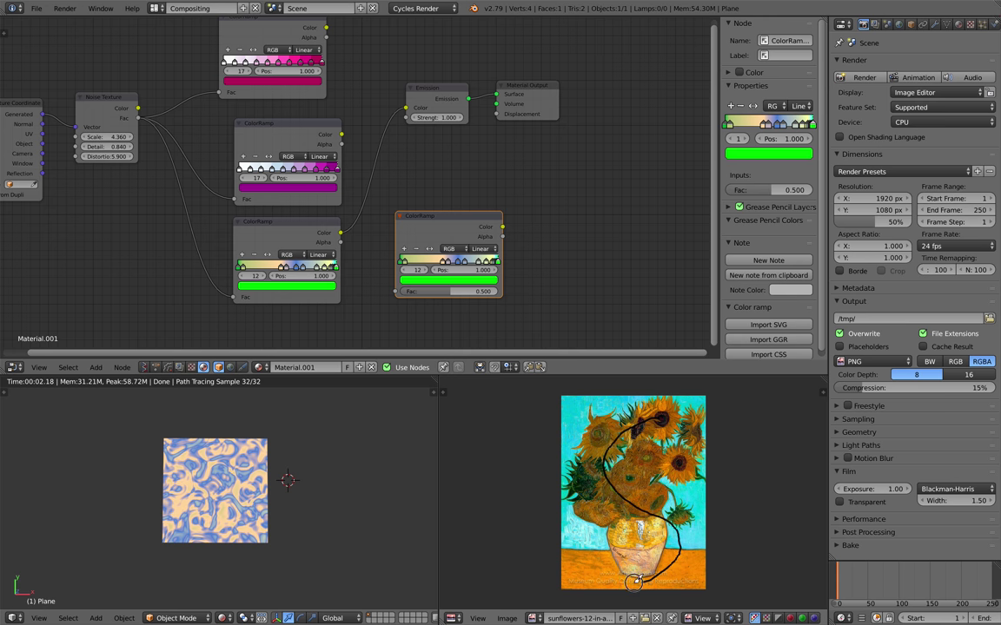
# Draw a curved grease pencil stroke across the sunflowers painting and scan its colors into the new ColorRamp with 32 samples, using the image
pyautogui.moveTo(573, 546); pyautogui.dragTo(573, 544)
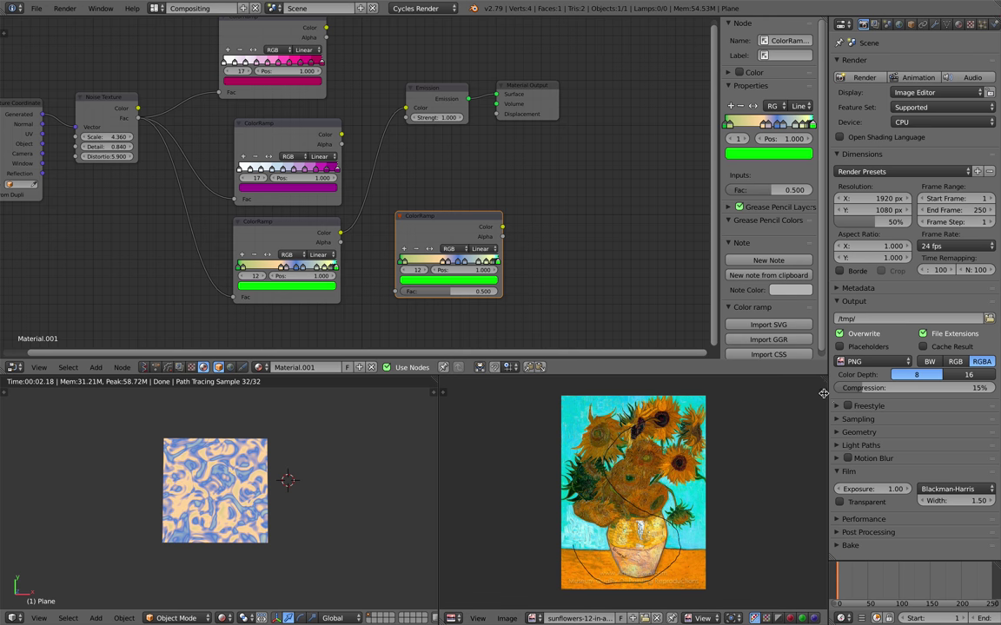
pyautogui.press('n')
pyautogui.scroll(-8, 756, 486)
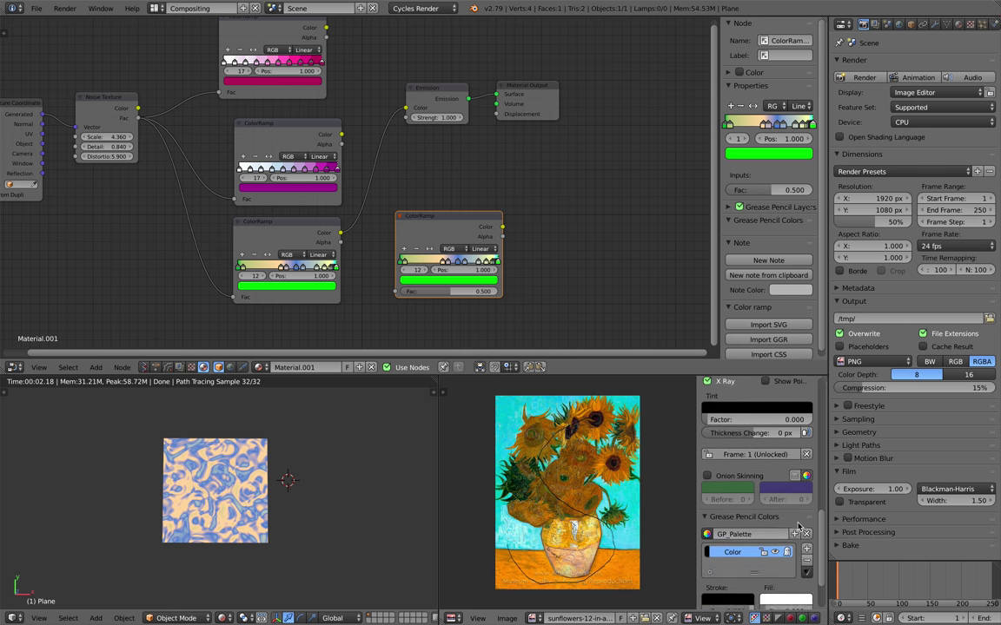
pyautogui.scroll(-3, 798, 525)
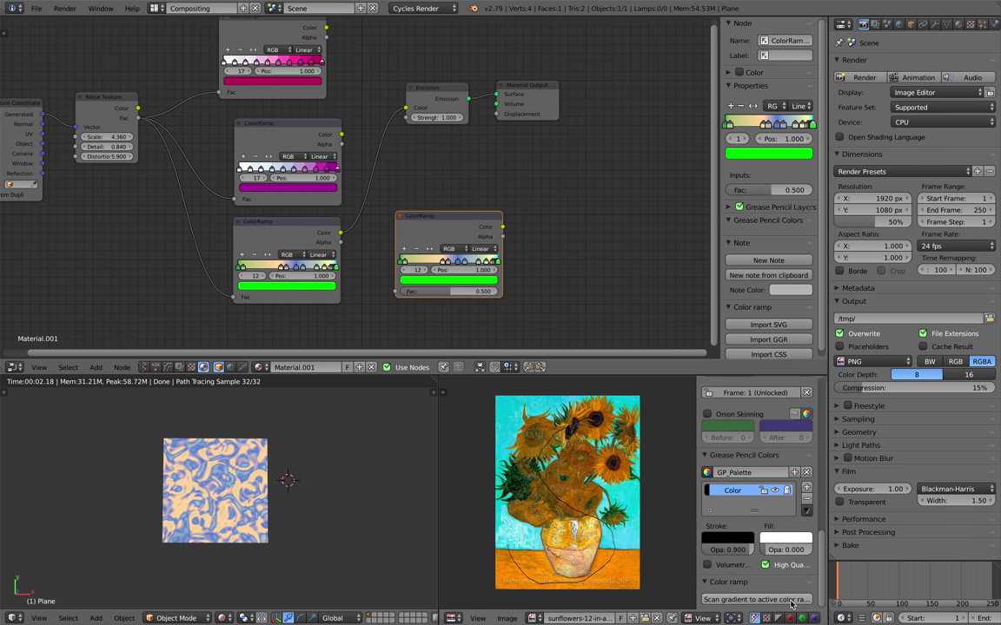
pyautogui.click(756, 599)
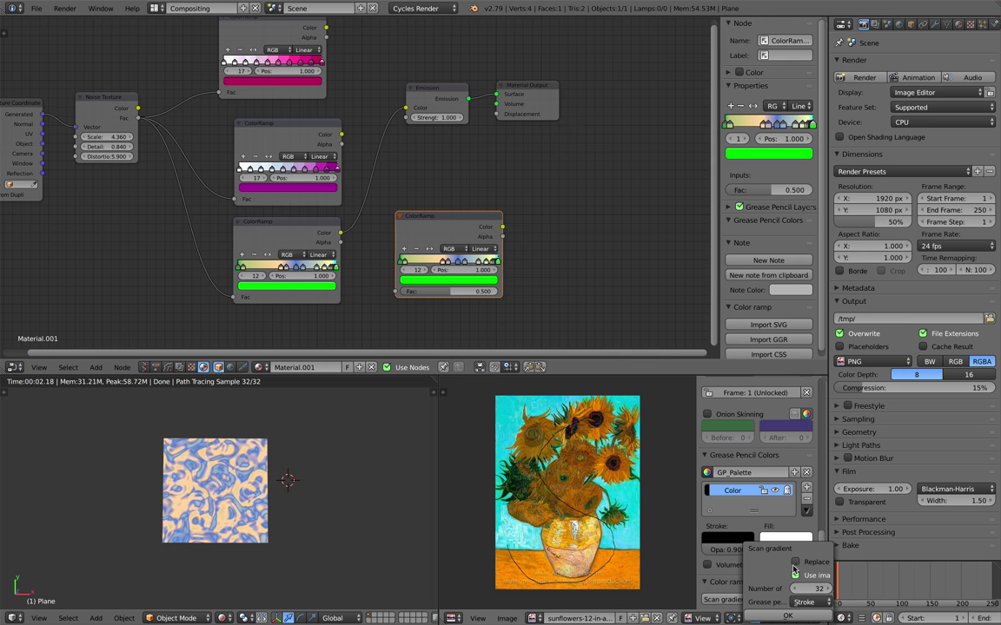
pyautogui.click(784, 615)
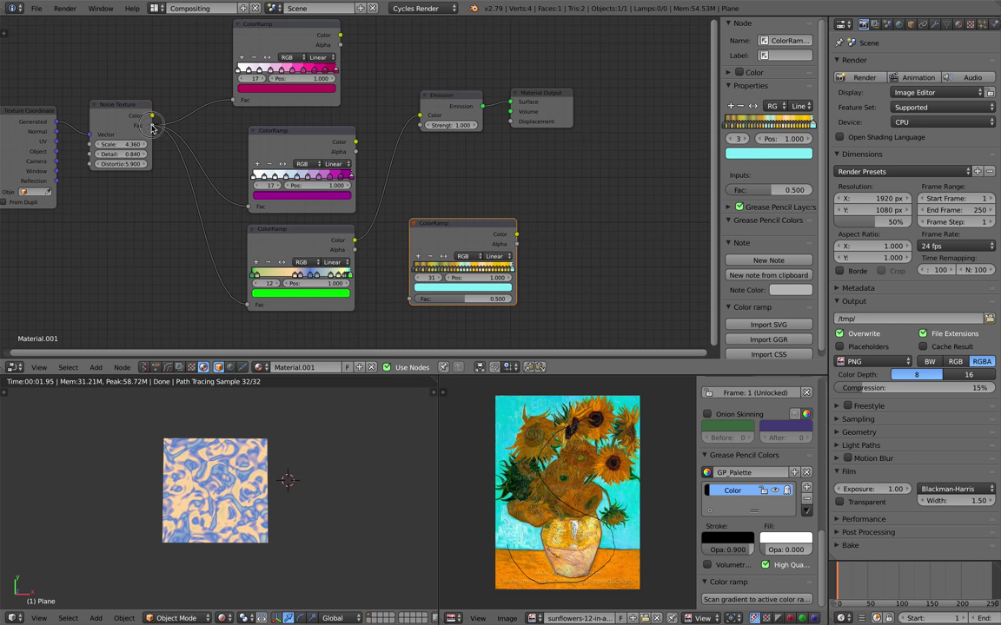
# Connect the Noise Texture's Fac to the sunflower ColorRamp and that ramp's Color to the Emission node's Color
pyautogui.moveTo(152, 126); pyautogui.dragTo(410, 299)
pyautogui.moveTo(517, 235); pyautogui.dragTo(549, 180)
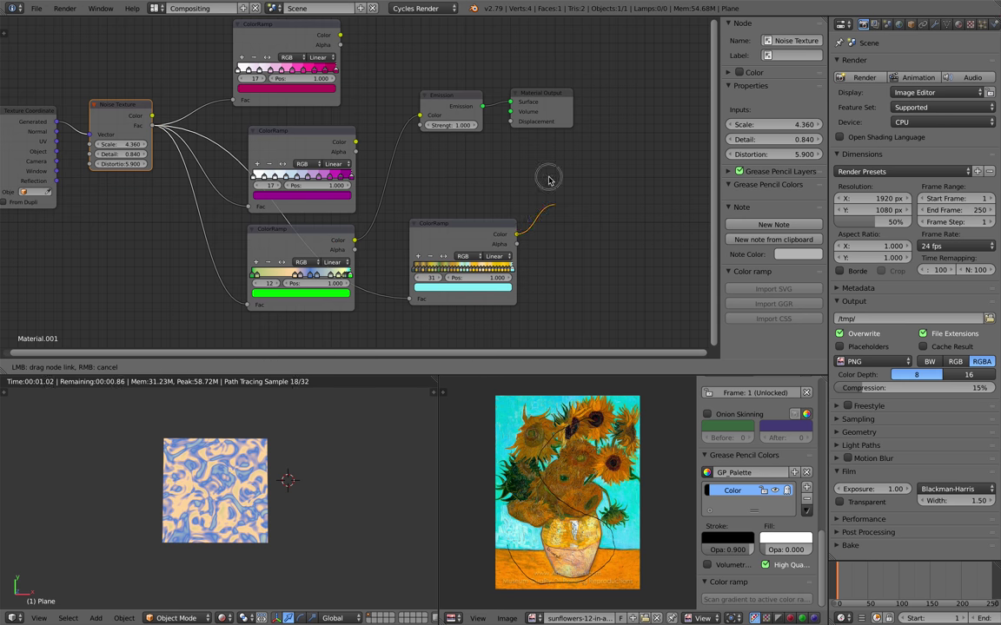
pyautogui.moveTo(418, 117); pyautogui.dragTo(422, 112)
# Examine the plane's sunflower gradient material from close up and at an angle, alongside the nodes and the painting
pyautogui.scroll(6, 279, 498)
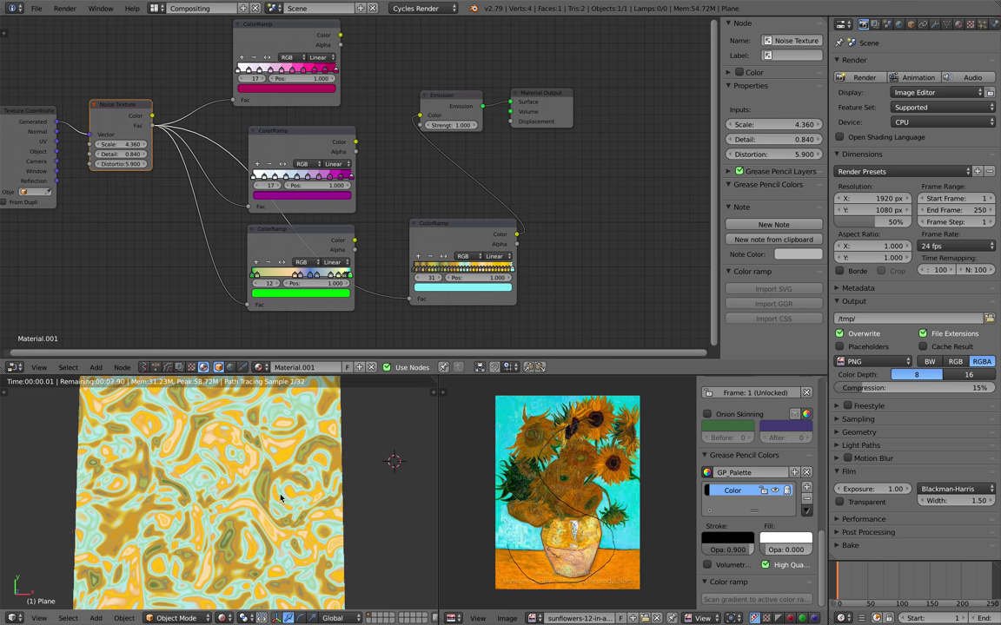
pyautogui.moveTo(284, 512); pyautogui.dragTo(293, 483, button='middle')
pyautogui.scroll(1, 292, 484)
pyautogui.moveTo(393, 315); pyautogui.dragTo(366, 294, button='middle')
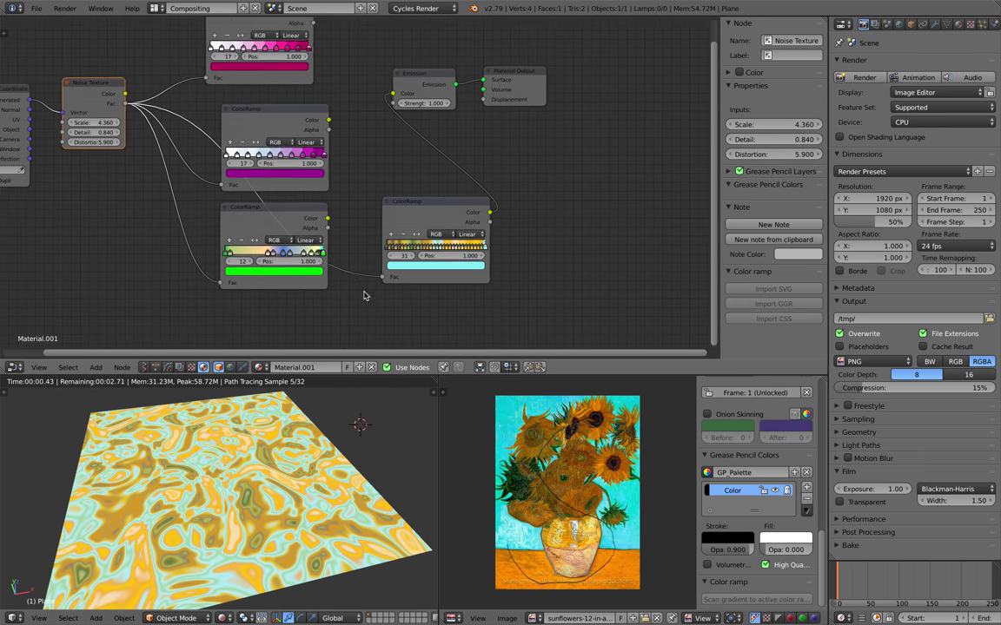
pyautogui.scroll(3, 366, 294)
pyautogui.moveTo(554, 427); pyautogui.dragTo(566, 426, button='middle')
pyautogui.scroll(2, 554, 425)
pyautogui.scroll(-2, 561, 426)
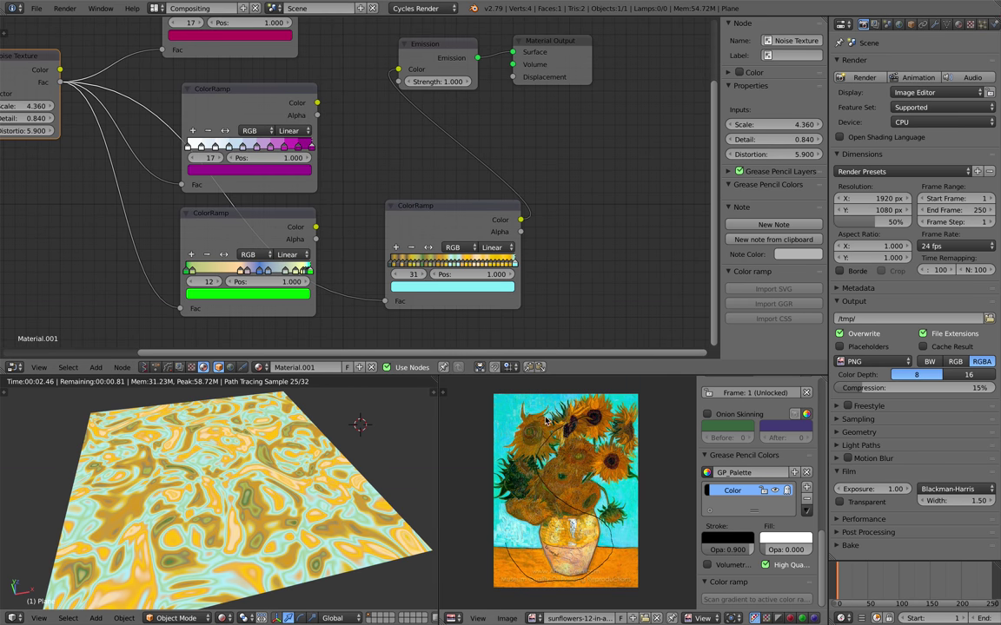
pyautogui.moveTo(328, 503); pyautogui.dragTo(351, 426, button='middle')
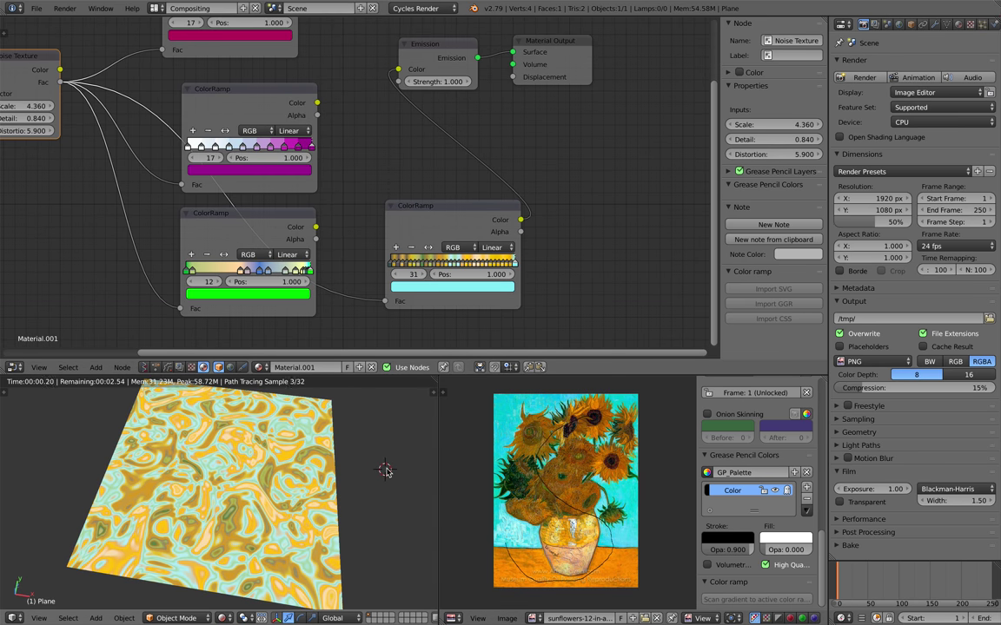
# Save the Blender file over the existing one
pyautogui.hotkey('ctrl', 's')
pyautogui.click(386, 470)
pyautogui.moveTo(387, 469); pyautogui.dragTo(330, 431, button='middle')
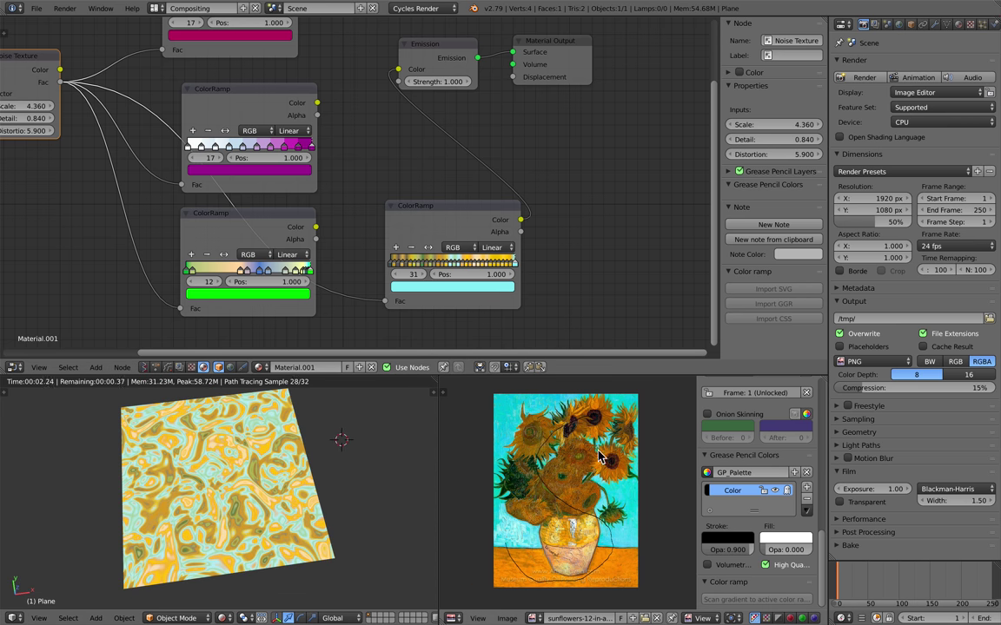
# Delete the grease pencil layer holding the old curved stroke on the sunflowers painting
pyautogui.scroll(5, 790, 493)
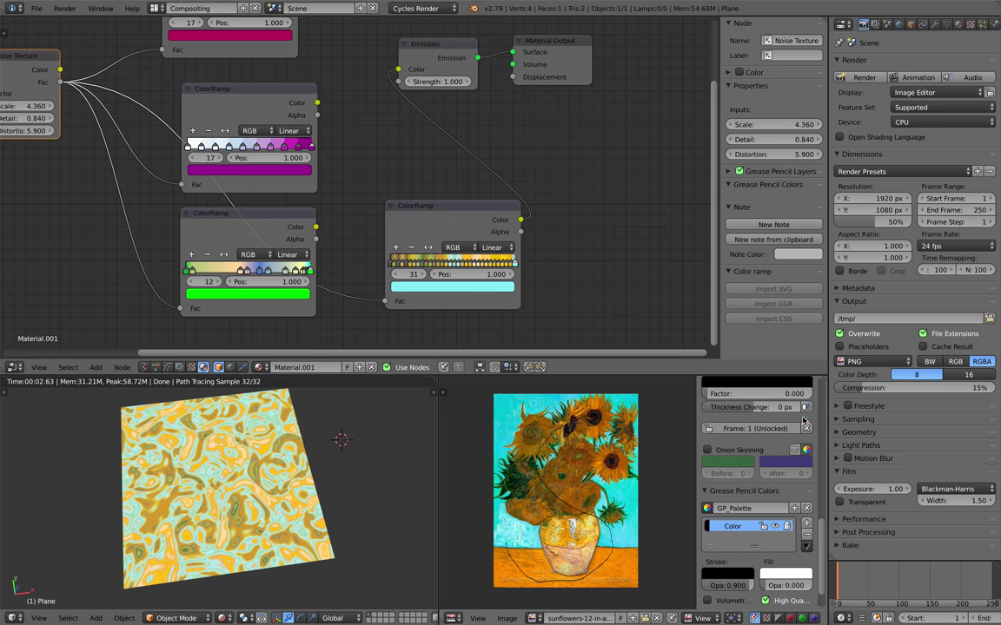
pyautogui.click(807, 470)
pyautogui.scroll(5, 469, 263)
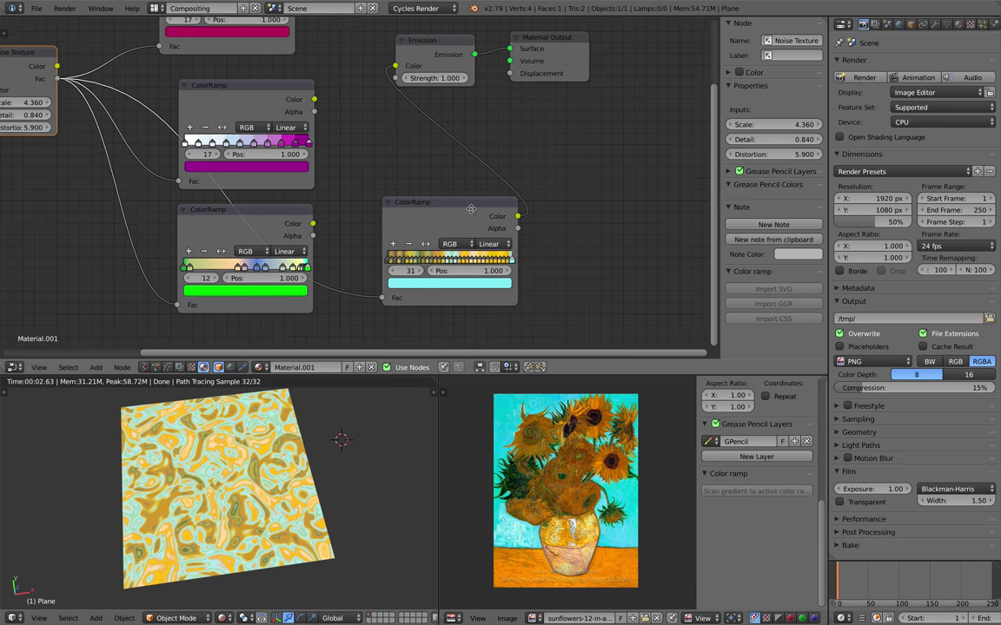
# Select the sunflower ColorRamp node and draw a long winding grease pencil stroke from the painting's upper flowers down to the table
pyautogui.moveTo(445, 199); pyautogui.dragTo(425, 174)
pyautogui.scroll(-2, 423, 169)
pyautogui.moveTo(423, 171); pyautogui.dragTo(417, 209, button='middle')
pyautogui.moveTo(416, 211); pyautogui.dragTo(401, 196)
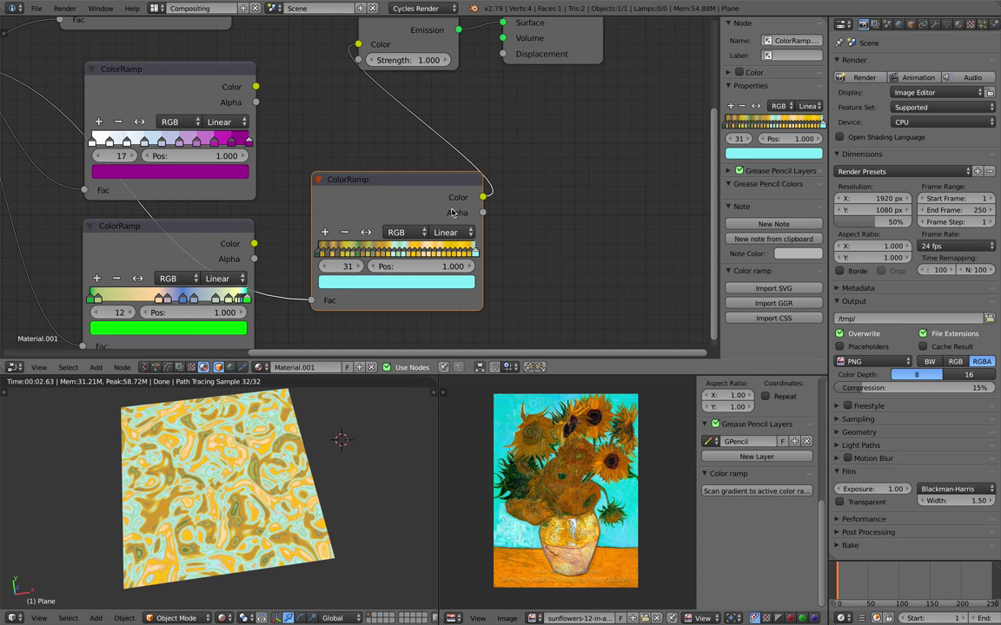
pyautogui.scroll(-1, 511, 281)
pyautogui.scroll(1, 519, 449)
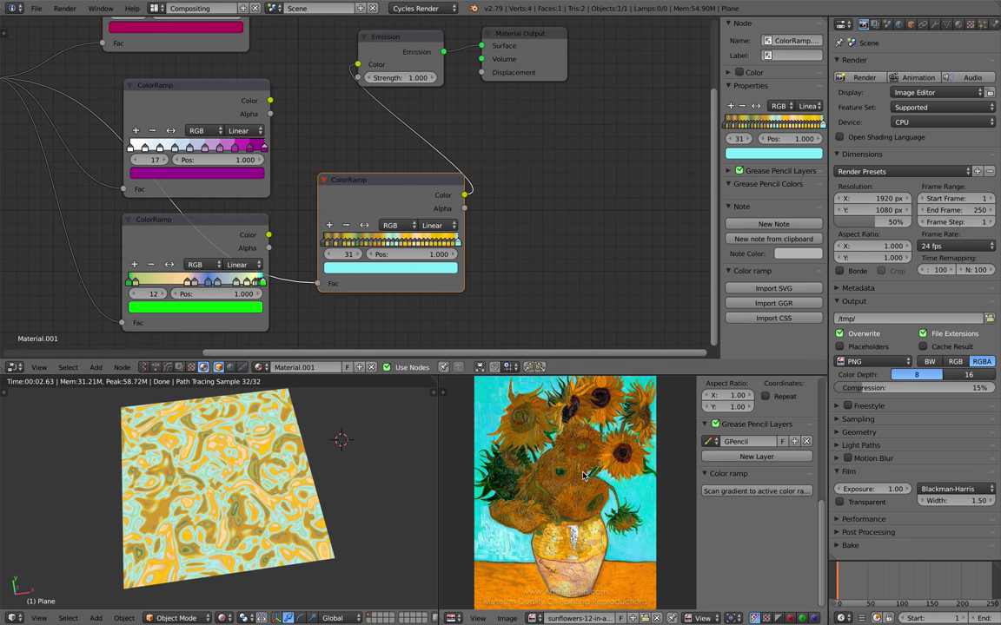
pyautogui.scroll(-1, 519, 449)
pyautogui.moveTo(604, 423); pyautogui.dragTo(501, 441)
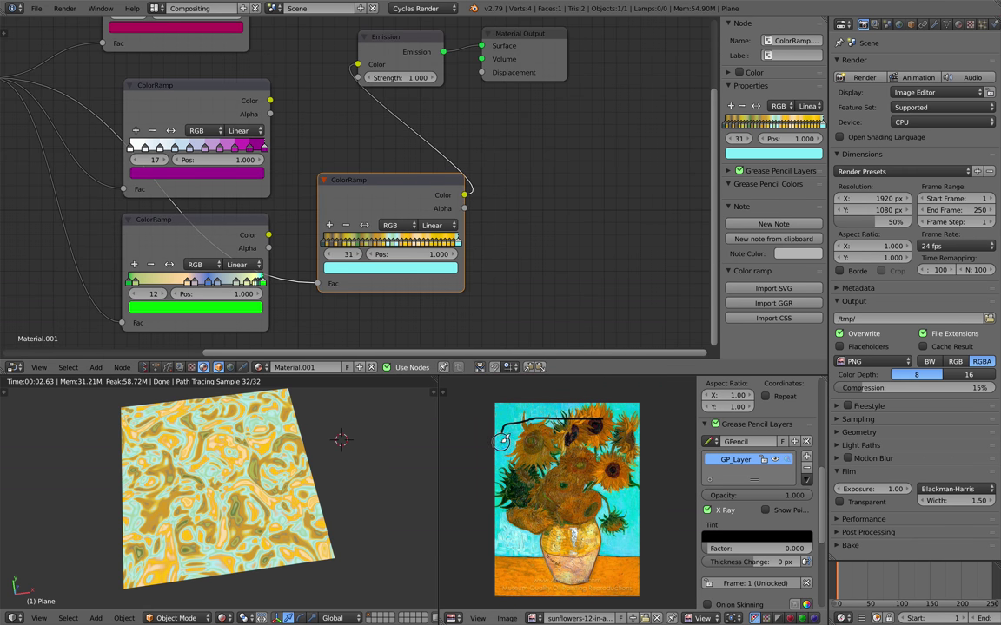
pyautogui.moveTo(521, 581); pyautogui.dragTo(519, 578)
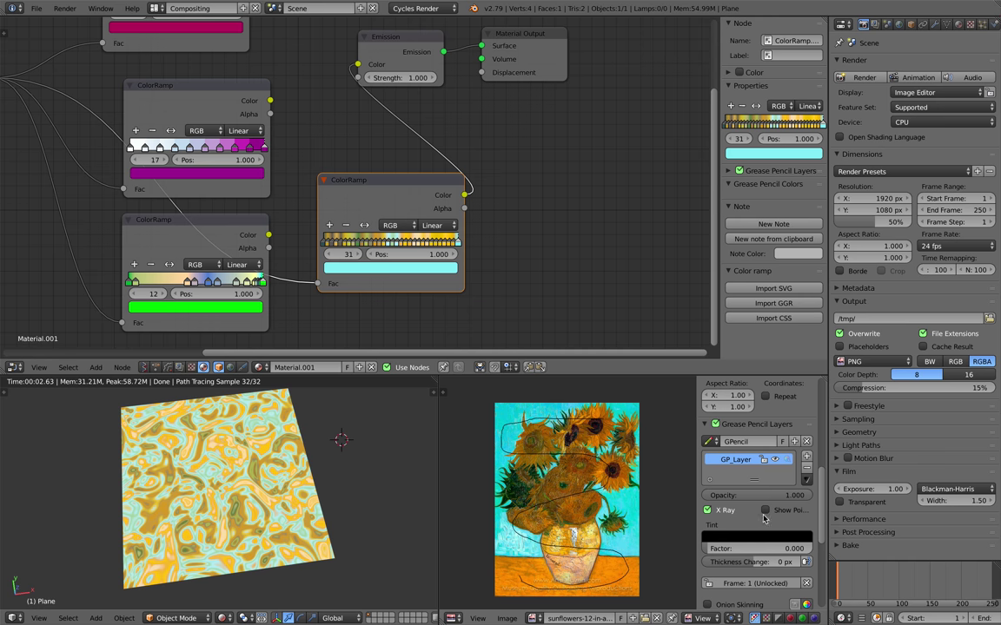
pyautogui.scroll(-6, 765, 473)
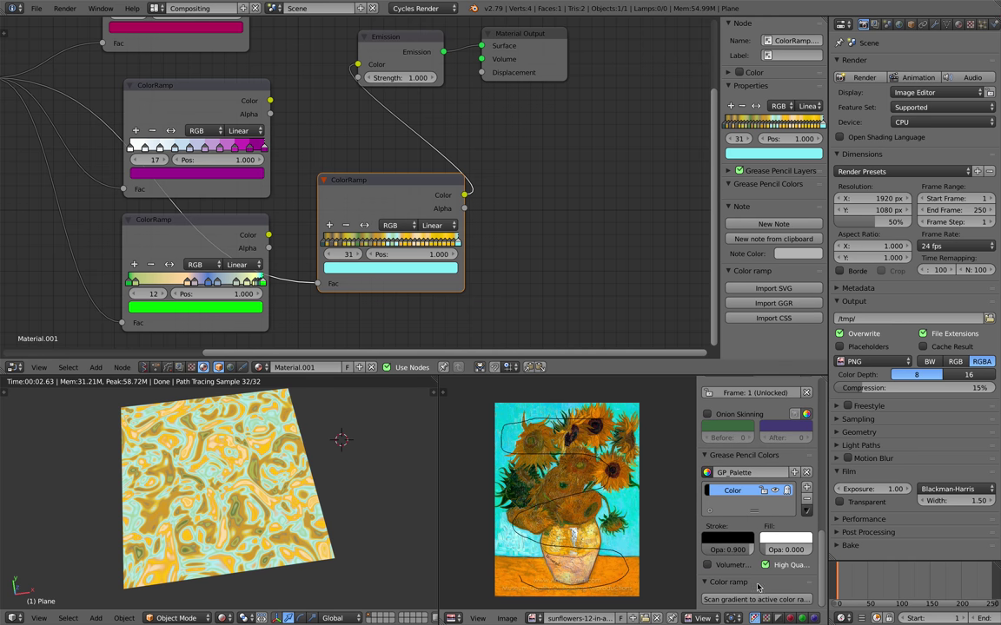
# Duplicate the sunflower ColorRamp node and place the copy beside the original
pyautogui.moveTo(407, 185); pyautogui.dragTo(402, 197)
pyautogui.hotkey('shift', 'd')
pyautogui.click(596, 196)
pyautogui.moveTo(596, 197); pyautogui.dragTo(528, 189, button='middle')
# Scan the winding stroke into the copied ColorRamp with 100 samples, replacing its colors and using the image, and reposition the resulting group node
pyautogui.click(748, 600)
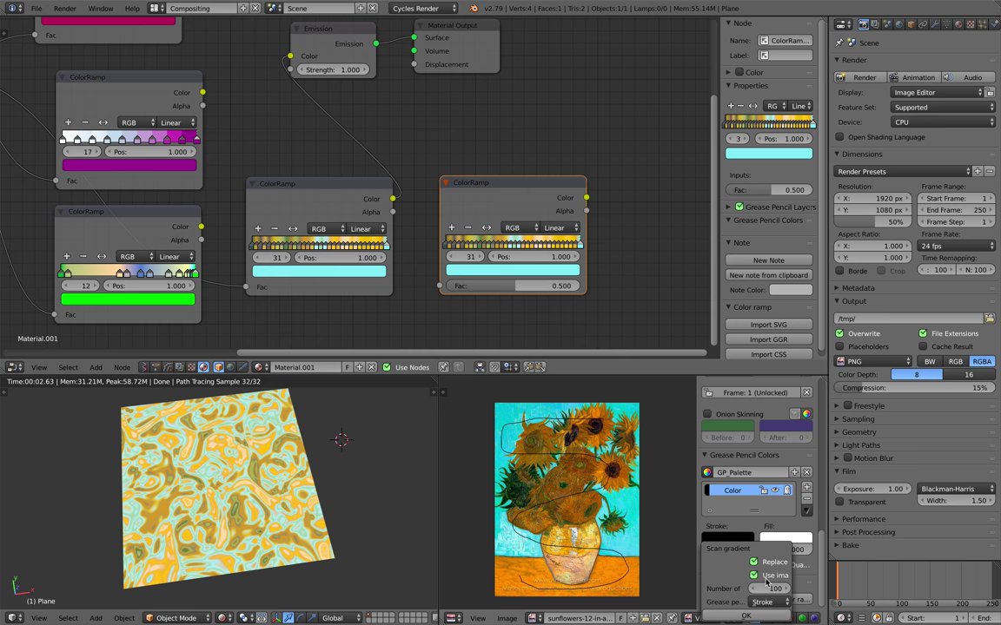
pyautogui.press('Return')
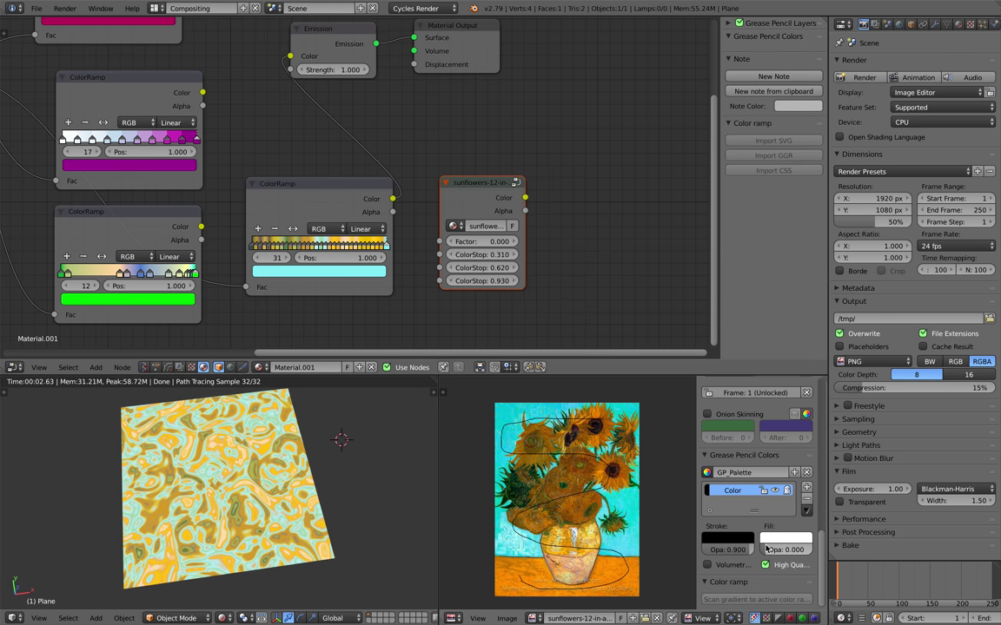
pyautogui.moveTo(474, 185); pyautogui.dragTo(486, 150)
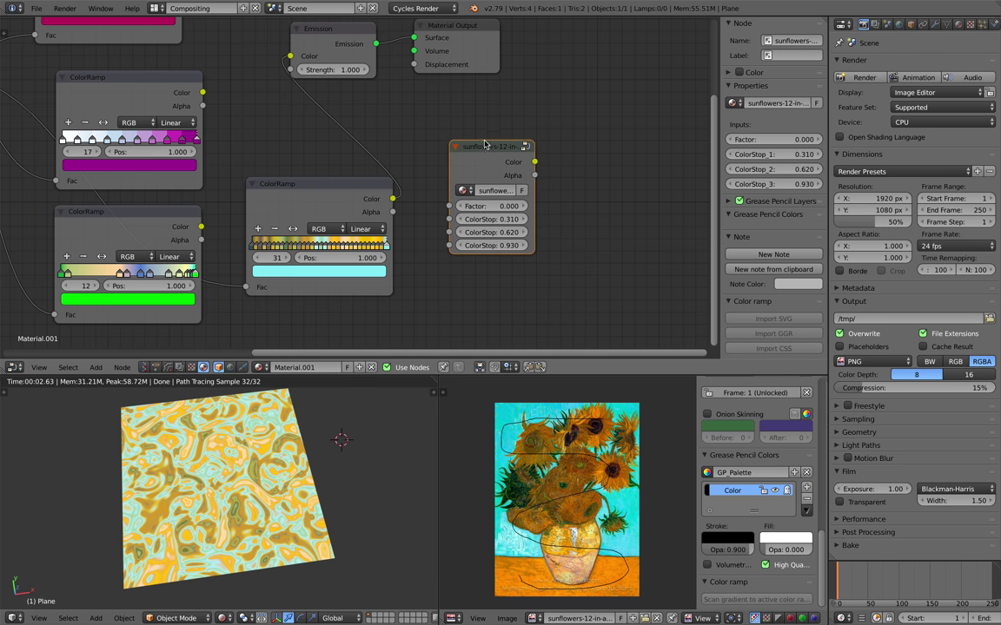
pyautogui.moveTo(507, 150); pyautogui.dragTo(438, 208, button='middle')
pyautogui.moveTo(467, 211); pyautogui.dragTo(495, 209)
# Open the sunflowers node group, examine its internal node network, and return to the material's main node tree
pyautogui.press('Tab')
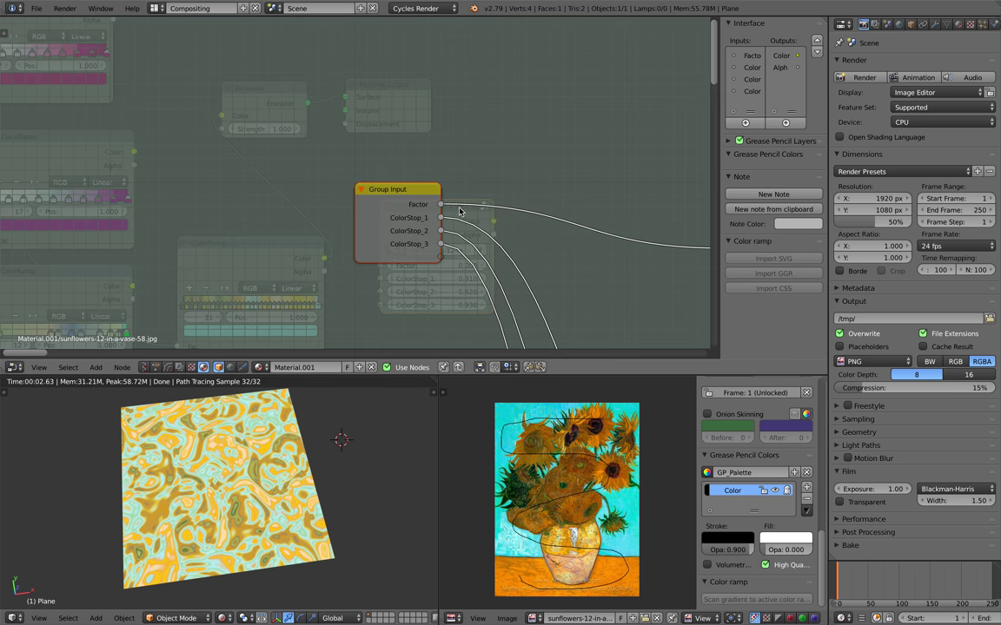
pyautogui.scroll(-9, 484, 185)
pyautogui.moveTo(454, 165); pyautogui.dragTo(320, 87, button='middle')
pyautogui.scroll(-6, 319, 87)
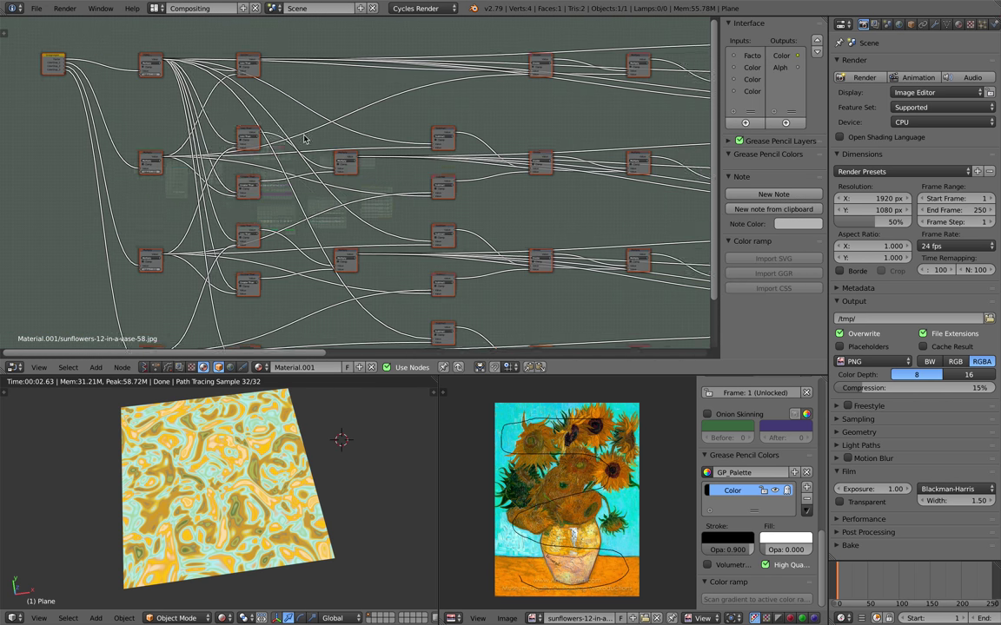
pyautogui.scroll(4, 413, 156)
pyautogui.press('Tab')
pyautogui.scroll(14, 397, 174)
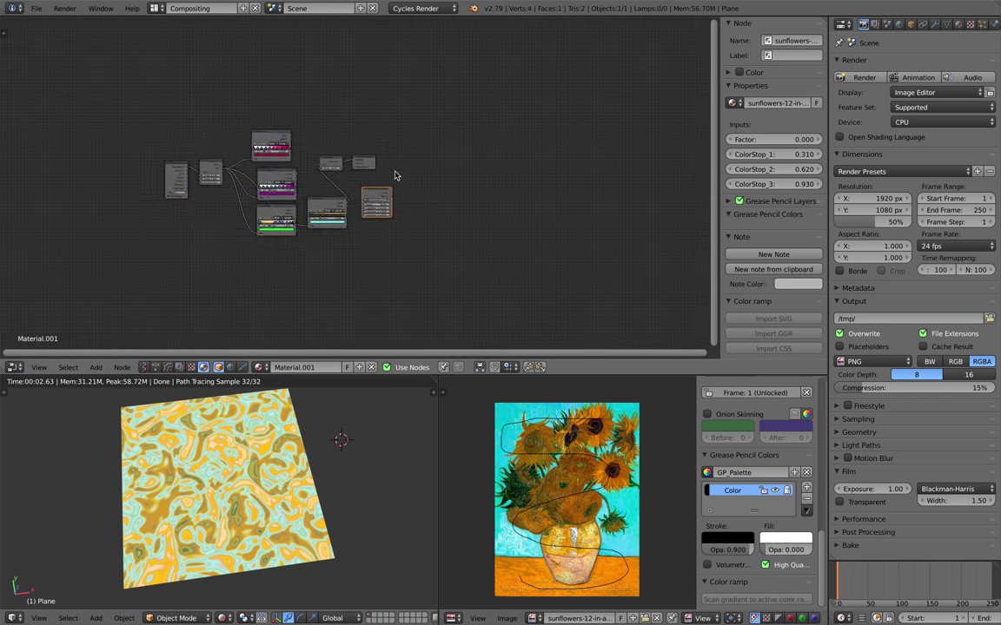
# Move the Material Output and Emission nodes farther from the color ramps to make room around the sunflowers group node
pyautogui.moveTo(385, 146); pyautogui.dragTo(519, 144)
pyautogui.click(520, 145)
pyautogui.scroll(4, 332, 158)
pyautogui.moveTo(319, 128); pyautogui.dragTo(505, 112)
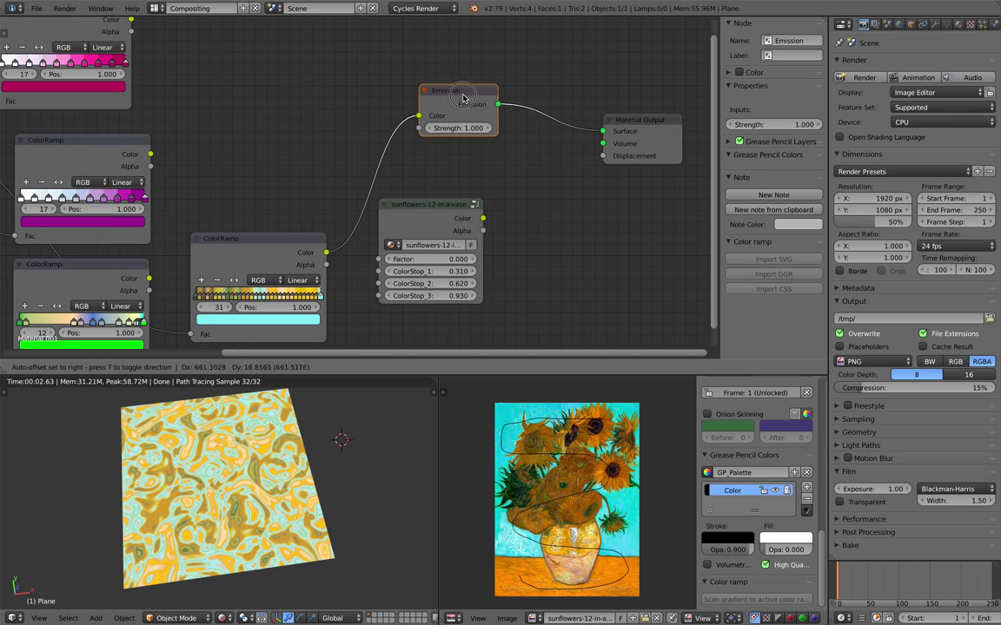
pyautogui.scroll(-2, 325, 259)
pyautogui.moveTo(203, 248); pyautogui.dragTo(352, 223, button='middle')
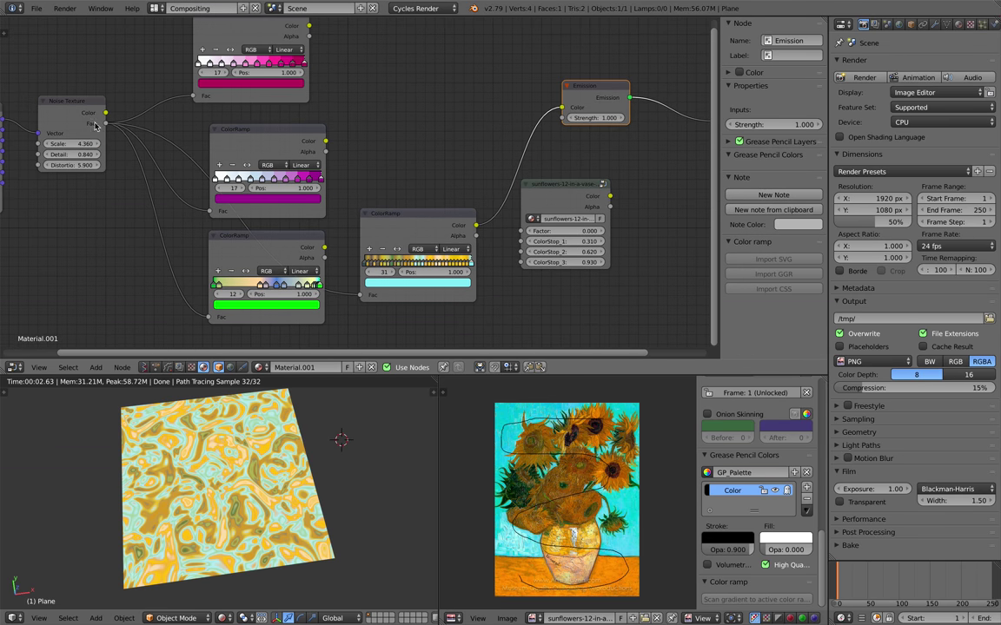
# Connect the Noise Texture's Fac to the sunflowers group's Factor and the group's Color to the Emission node's Color
pyautogui.moveTo(104, 123); pyautogui.dragTo(520, 231)
pyautogui.scroll(3, 530, 186)
pyautogui.moveTo(531, 185); pyautogui.dragTo(413, 202, button='middle')
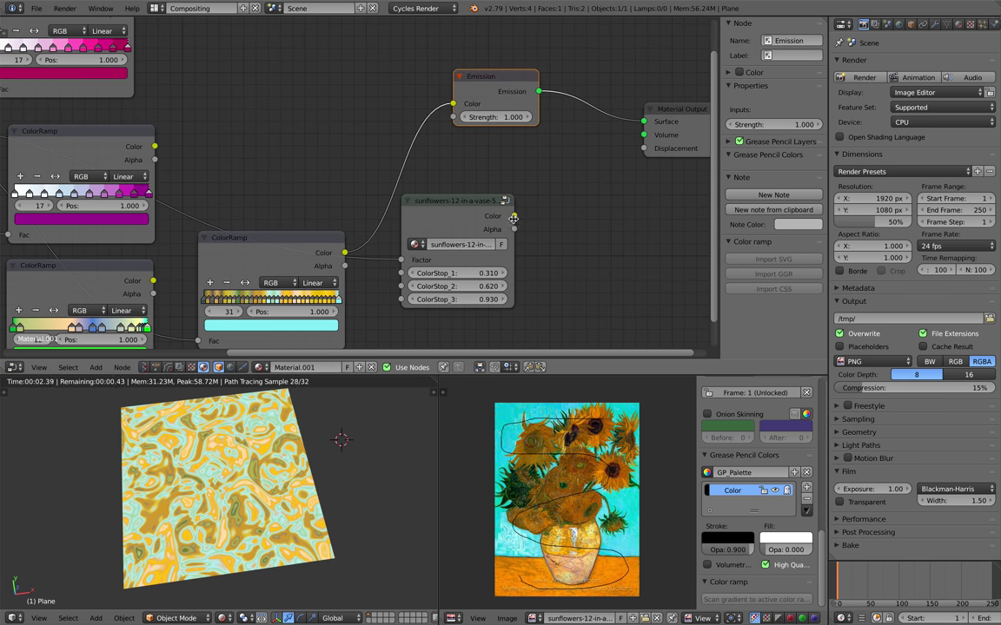
pyautogui.moveTo(513, 218); pyautogui.dragTo(508, 134)
pyautogui.moveTo(453, 106); pyautogui.dragTo(453, 104)
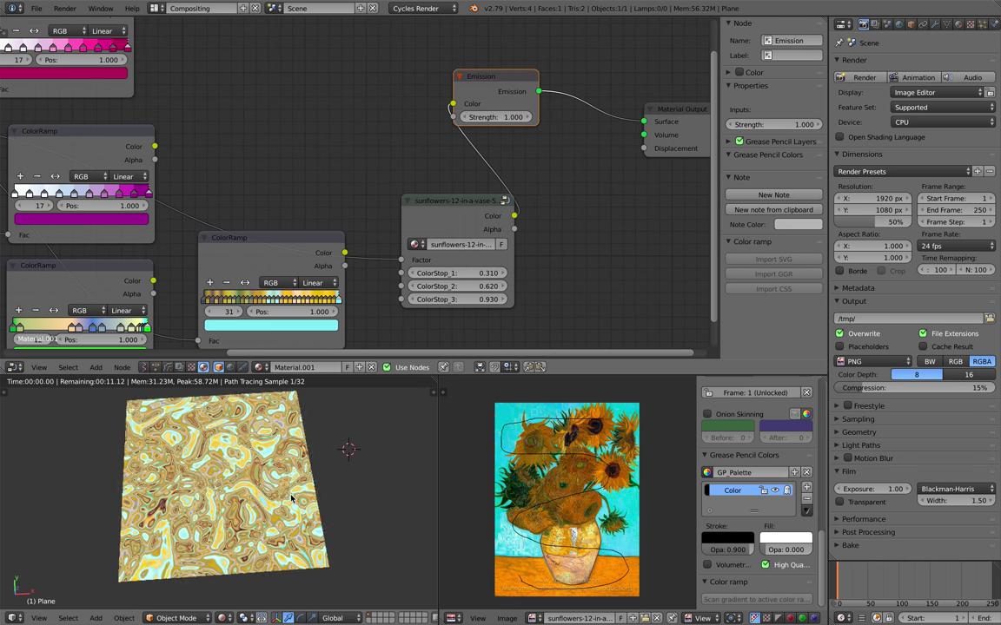
# Set the sunflowers group's ColorStop_1 to 0.350, ColorStop_2 to 0.800 and ColorStop_3 to 0.610, and move the node up beside Emission
pyautogui.moveTo(451, 272); pyautogui.dragTo(455, 299)
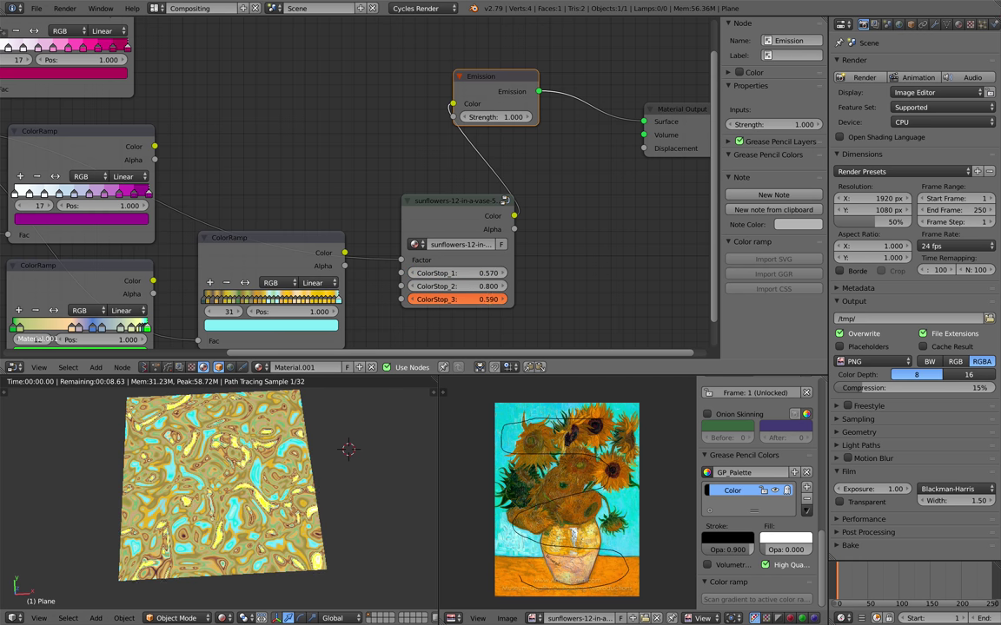
pyautogui.moveTo(457, 299); pyautogui.dragTo(344, 135)
pyautogui.scroll(2, 339, 130)
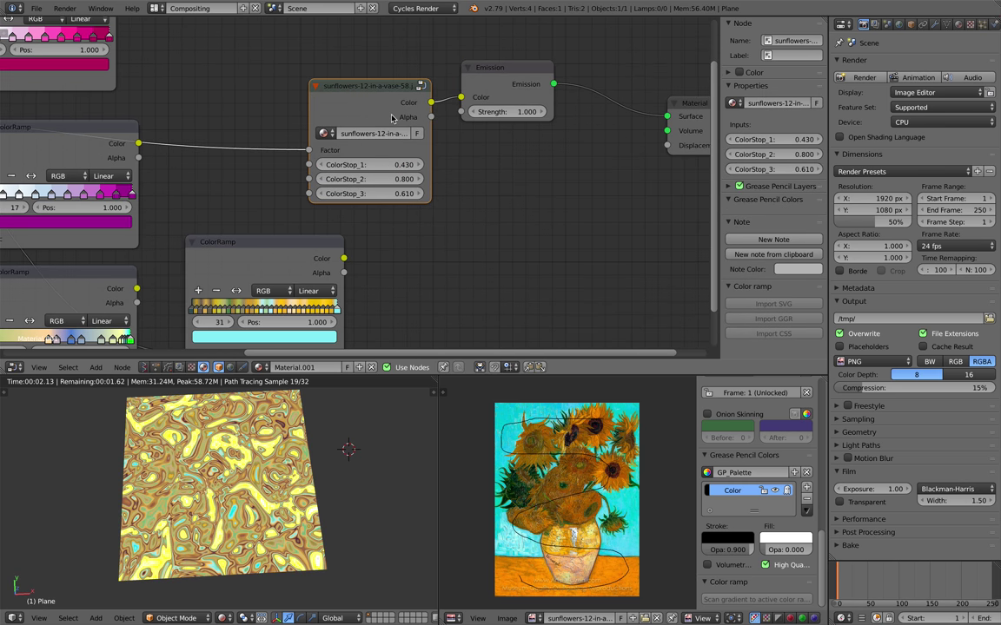
pyautogui.moveTo(302, 98); pyautogui.dragTo(240, 98)
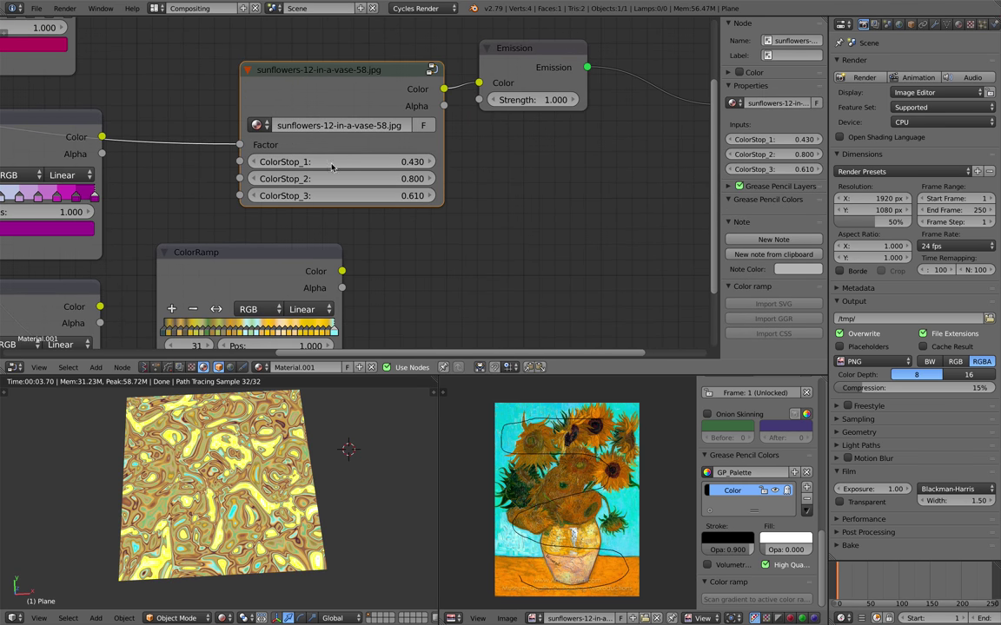
pyautogui.moveTo(304, 161); pyautogui.dragTo(422, 161)
pyautogui.moveTo(311, 453); pyautogui.dragTo(325, 421, button='middle')
pyautogui.scroll(-3, 321, 424)
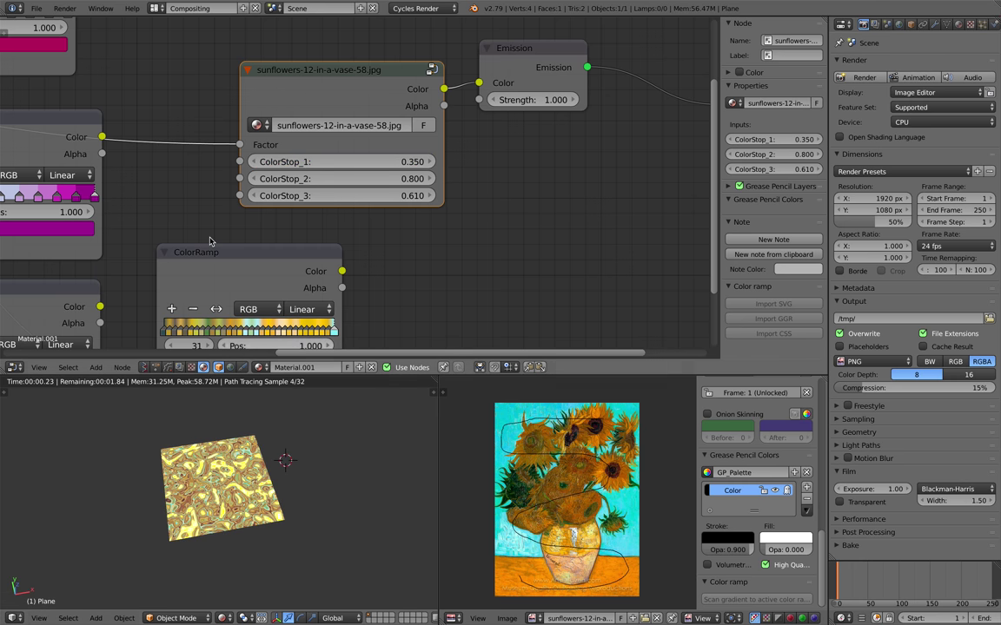
# Add a monkey mesh beside the plane and enlarge it
pyautogui.moveTo(233, 219); pyautogui.dragTo(424, 215, button='middle')
pyautogui.scroll(-1, 424, 214)
pyautogui.hotkey('shift', 'a')
pyautogui.moveTo(284, 443)
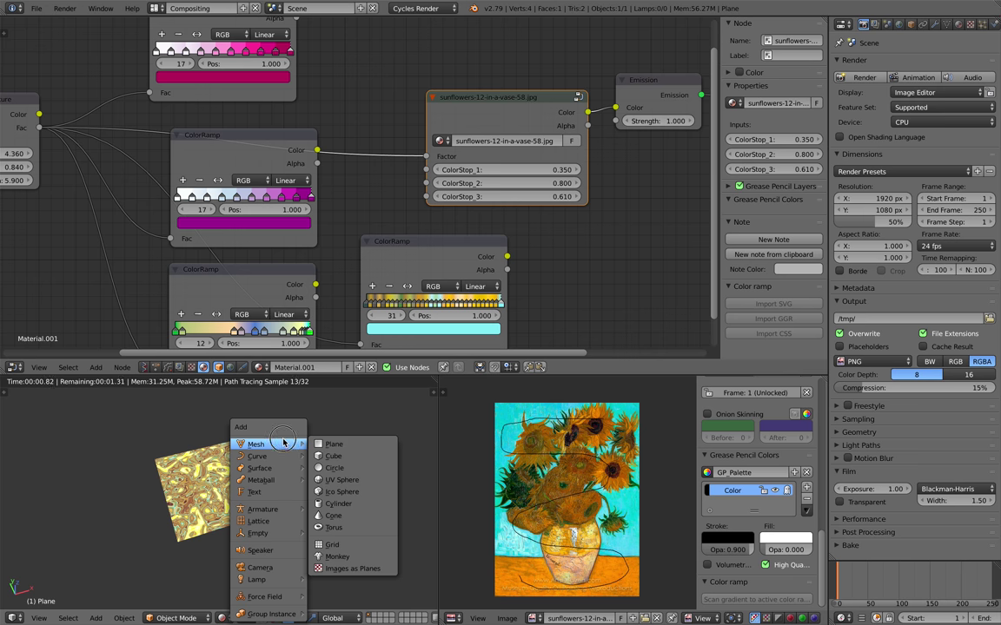
pyautogui.click(372, 556)
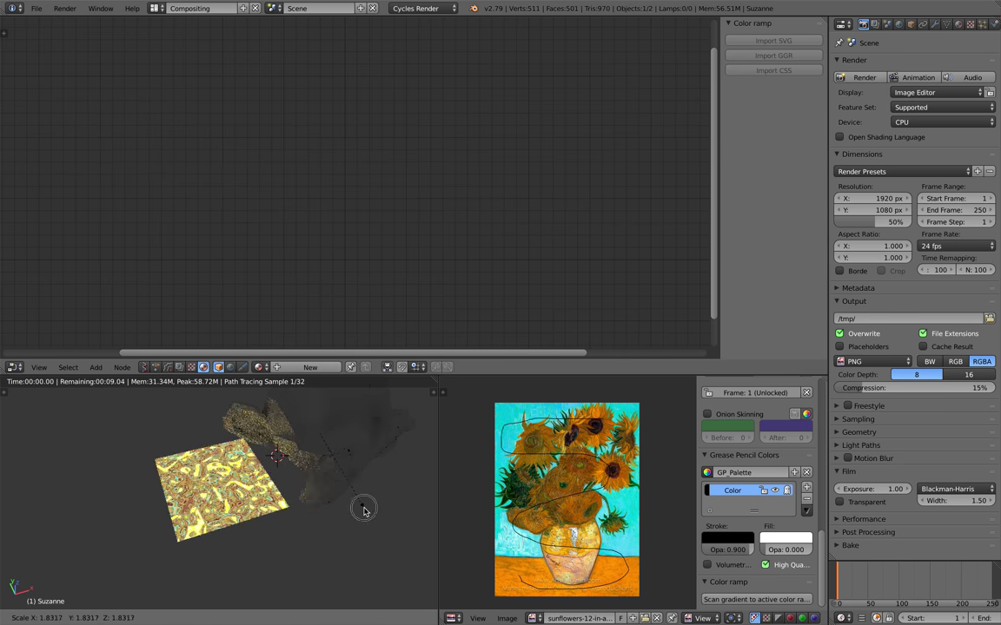
# Give the monkey a level 2 subdivision surface
pyautogui.hotkey('ctrl', '2')
pyautogui.moveTo(336, 488); pyautogui.dragTo(340, 443, button='middle')
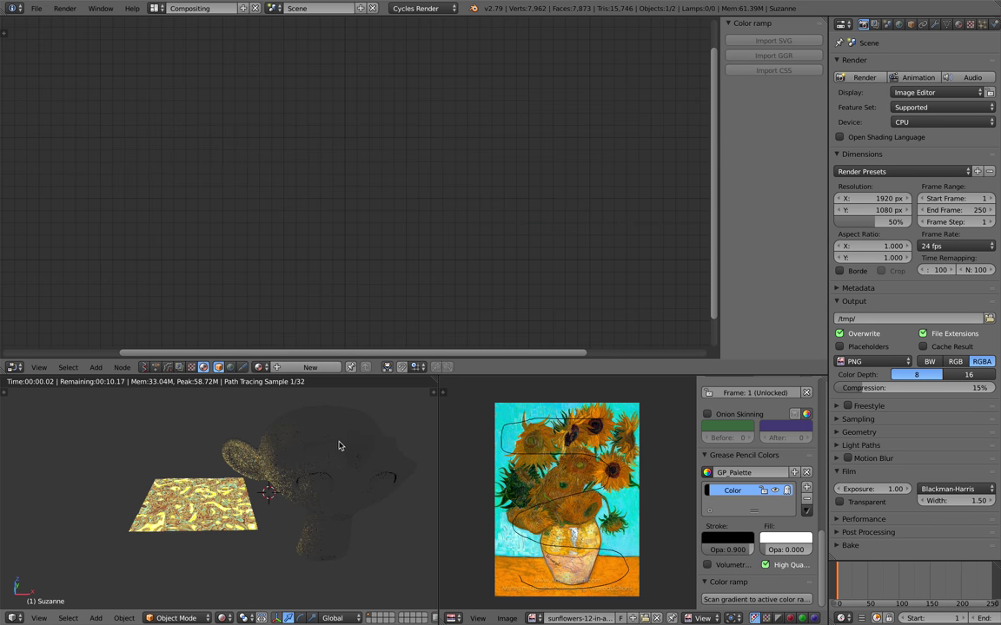
pyautogui.scroll(-2, 232, 279)
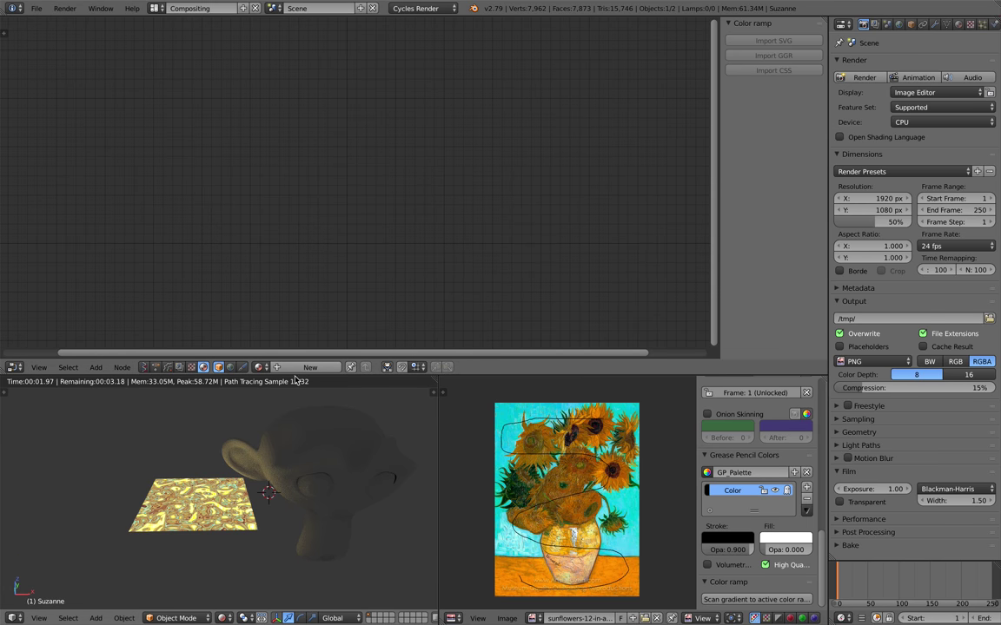
# Assign Material.001 to the monkey and save the Blender file
pyautogui.click(258, 366)
pyautogui.click(291, 397)
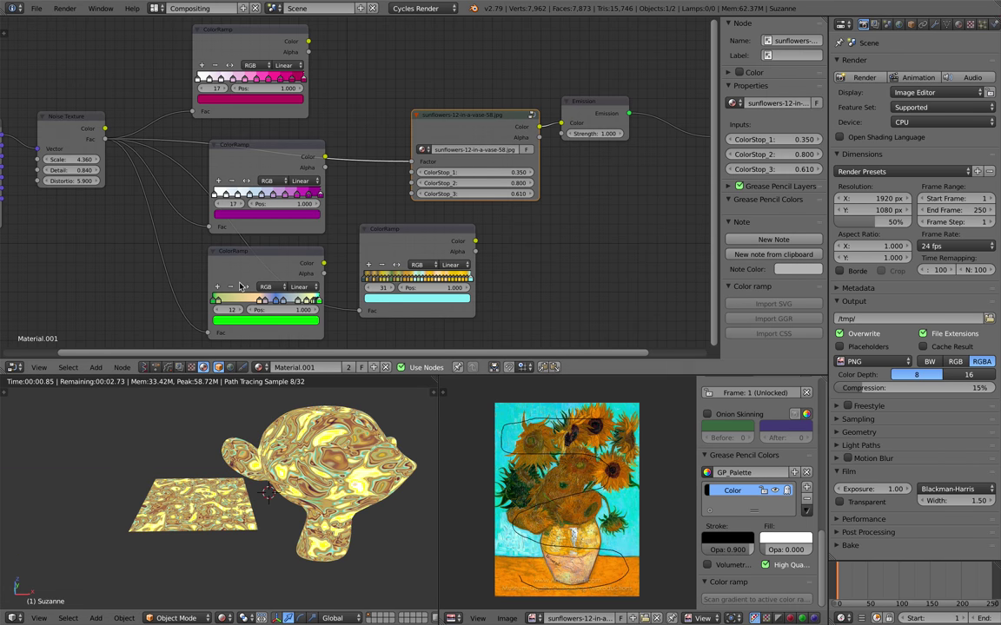
pyautogui.moveTo(240, 286); pyautogui.dragTo(229, 272, button='middle')
pyautogui.moveTo(304, 434); pyautogui.dragTo(279, 415, button='middle')
pyautogui.hotkey('ctrl', 's')
pyautogui.click(280, 414)
# Move the Texture Coordinate and Noise Texture nodes away from the ColorRamps to free space between them
pyautogui.scroll(-1, 208, 208)
pyautogui.moveTo(204, 208); pyautogui.dragTo(558, 210, button='middle')
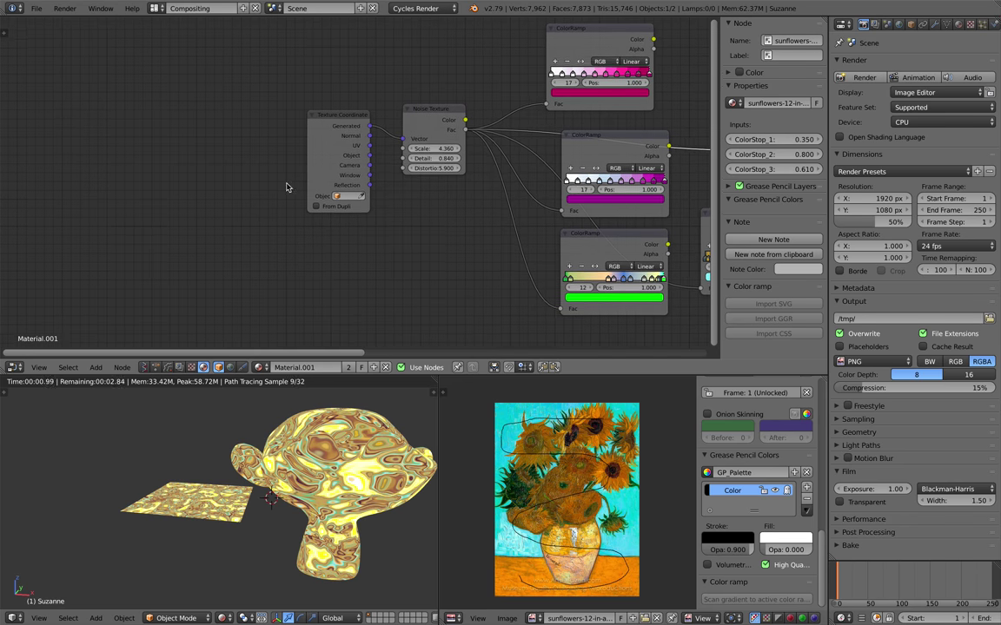
pyautogui.scroll(3, 349, 162)
pyautogui.moveTo(336, 112); pyautogui.dragTo(306, 112)
pyautogui.moveTo(306, 112); pyautogui.dragTo(219, 116, button='middle')
pyautogui.moveTo(219, 115); pyautogui.dragTo(181, 106)
pyautogui.moveTo(338, 111); pyautogui.dragTo(291, 104)
pyautogui.scroll(-2, 326, 135)
pyautogui.moveTo(329, 139); pyautogui.dragTo(299, 82, button='middle')
# Add a Geometry node below the Texture Coordinate node and connect its Pointiness output to the sunflowers group's Factor input
pyautogui.hotkey('shift', 'a')
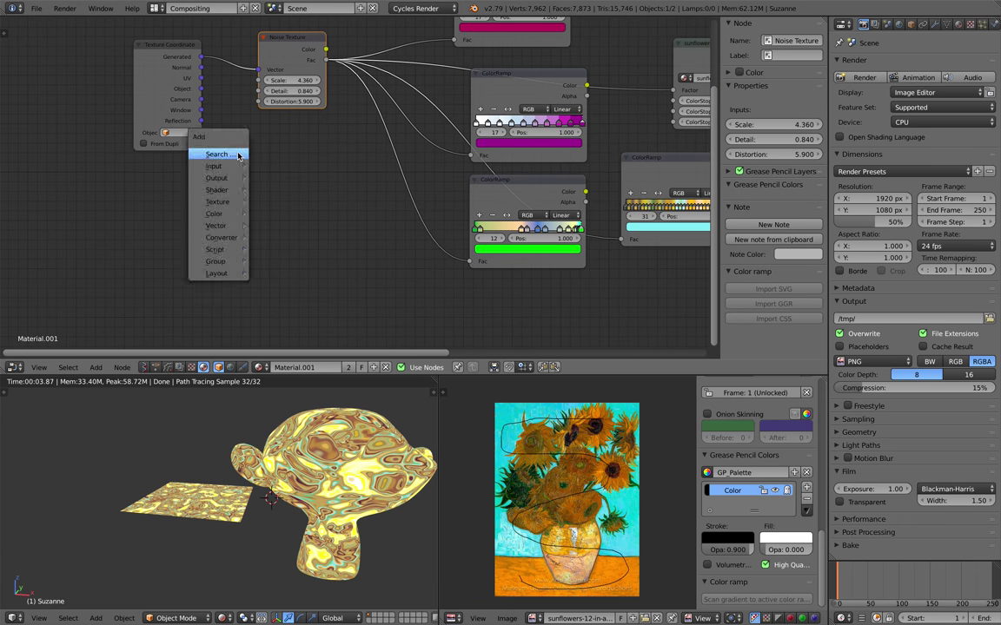
pyautogui.click(217, 154)
pyautogui.press('Return')
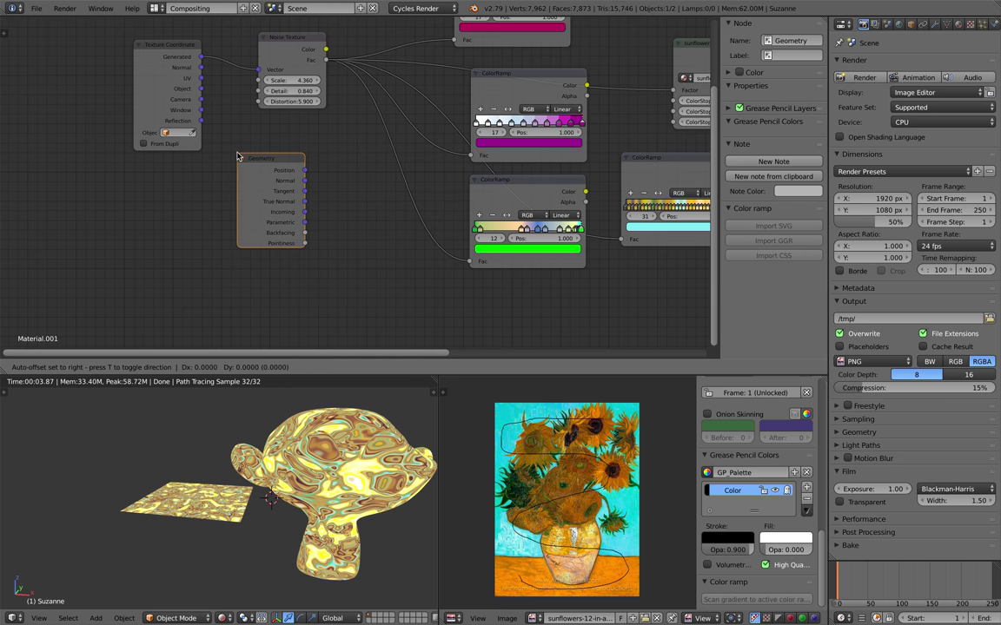
pyautogui.click(237, 153)
pyautogui.moveTo(247, 207); pyautogui.dragTo(149, 212, button='middle')
pyautogui.moveTo(205, 249); pyautogui.dragTo(373, 161)
pyautogui.moveTo(331, 484); pyautogui.dragTo(346, 476, button='middle')
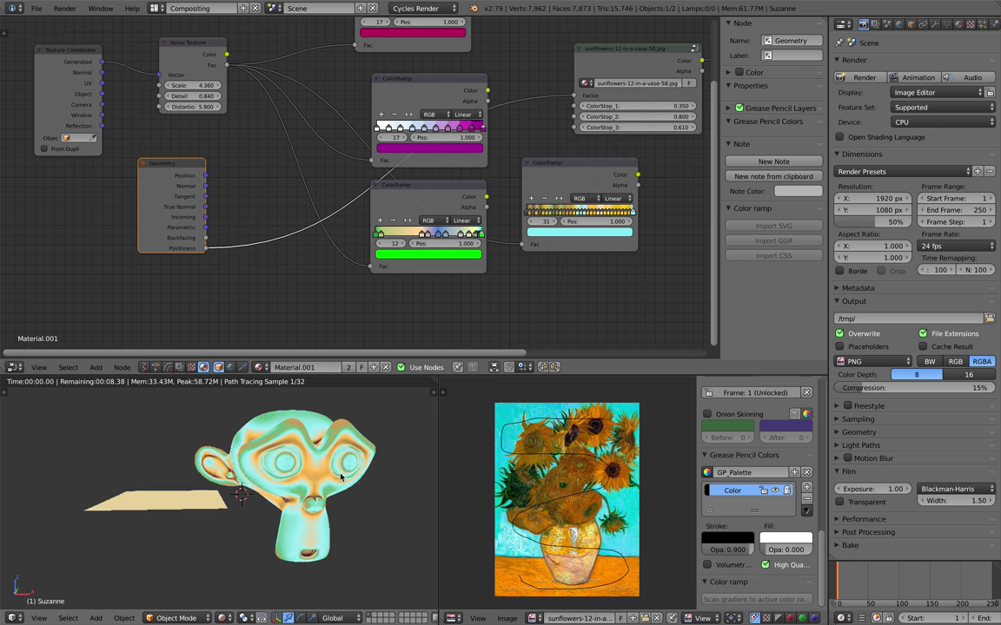
# Set the sunflowers group's ColorStop_1 to 0.490 and ColorStop_2 to 0.700
pyautogui.moveTo(611, 184); pyautogui.dragTo(420, 200, button='middle')
pyautogui.scroll(1, 419, 199)
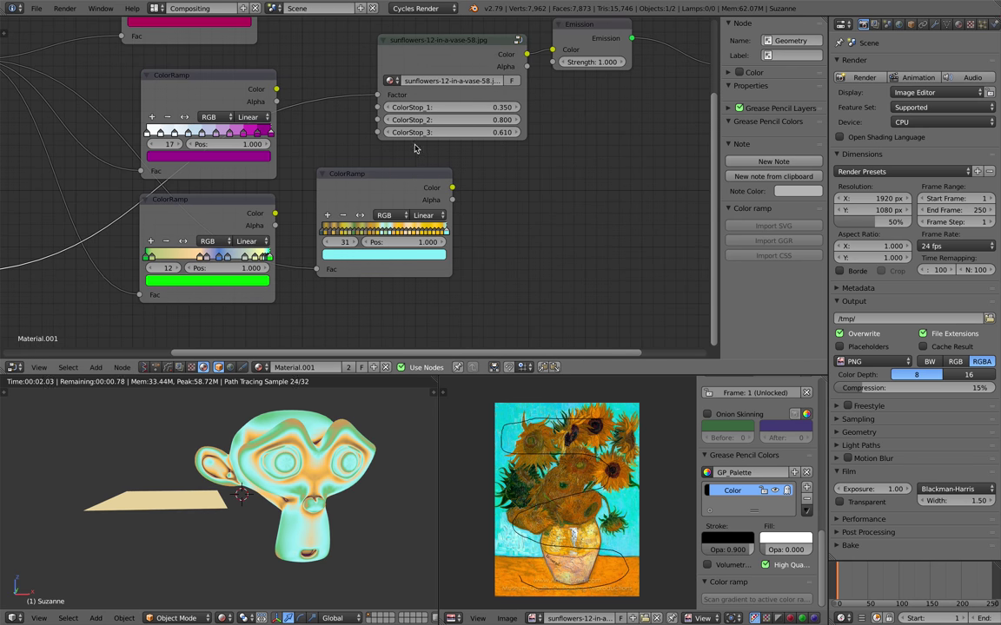
pyautogui.scroll(1, 414, 149)
pyautogui.moveTo(469, 94)
pyautogui.mouseDown()
pyautogui.moveTo(503, 94)
pyautogui.moveTo(453, 109)
pyautogui.moveTo(464, 109)
pyautogui.mouseUp()
pyautogui.moveTo(365, 113); pyautogui.dragTo(442, 129, button='middle')
pyautogui.scroll(-2, 354, 293)
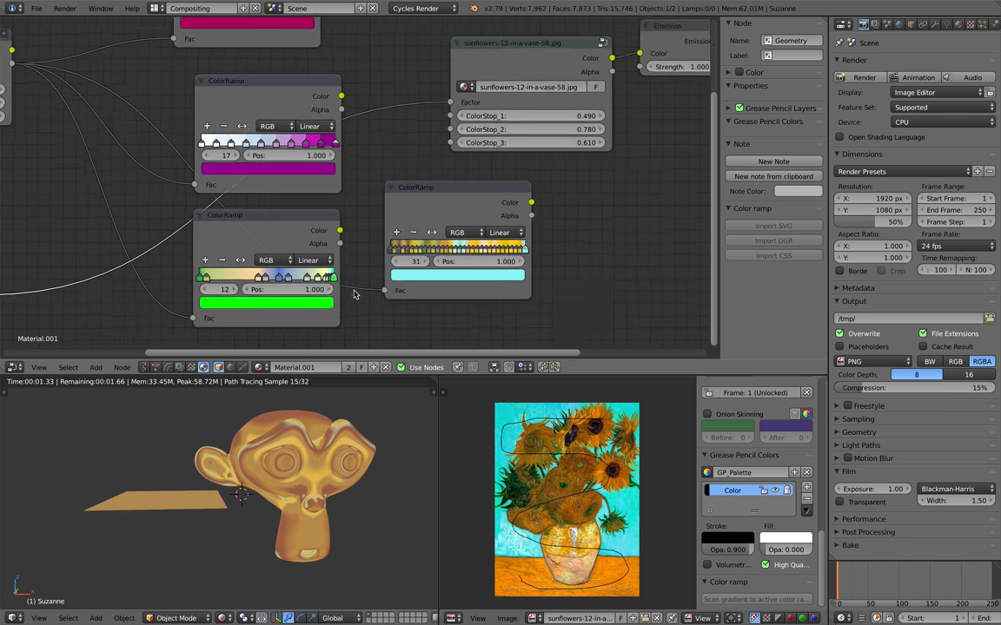
pyautogui.scroll(1, 334, 473)
pyautogui.moveTo(334, 477)
pyautogui.mouseDown(button='middle')
pyautogui.moveTo(333, 513)
pyautogui.moveTo(317, 507)
pyautogui.moveTo(318, 489)
pyautogui.mouseUp(button='middle')
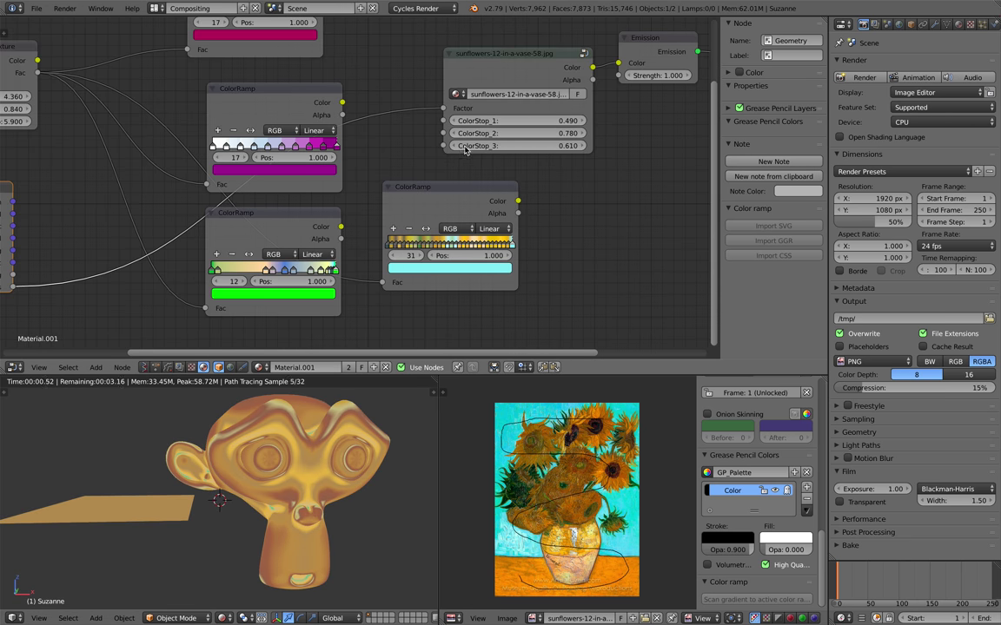
pyautogui.moveTo(486, 133); pyautogui.dragTo(518, 148)
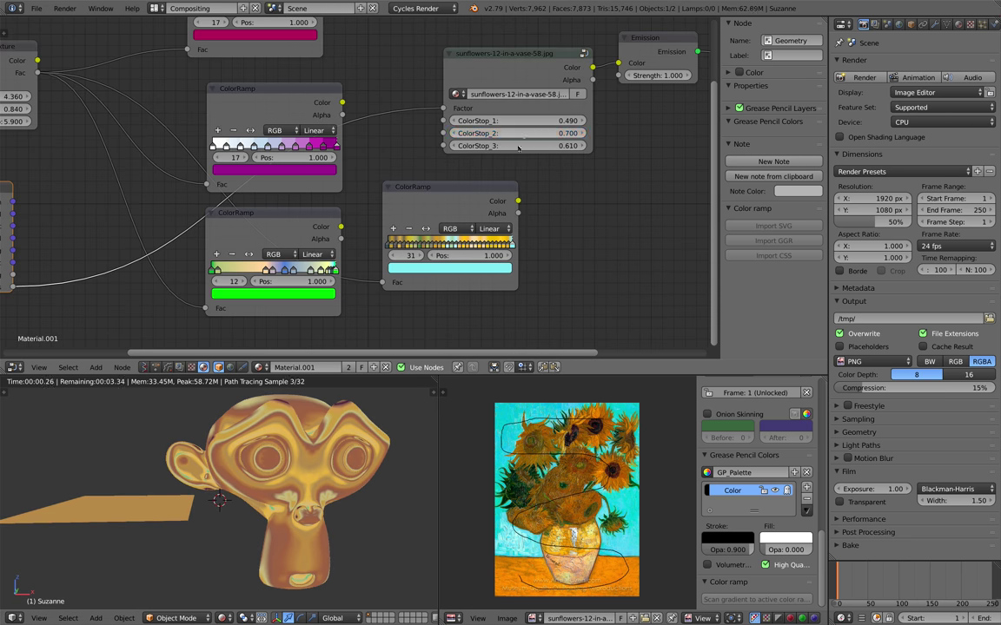
pyautogui.scroll(-1, 358, 200)
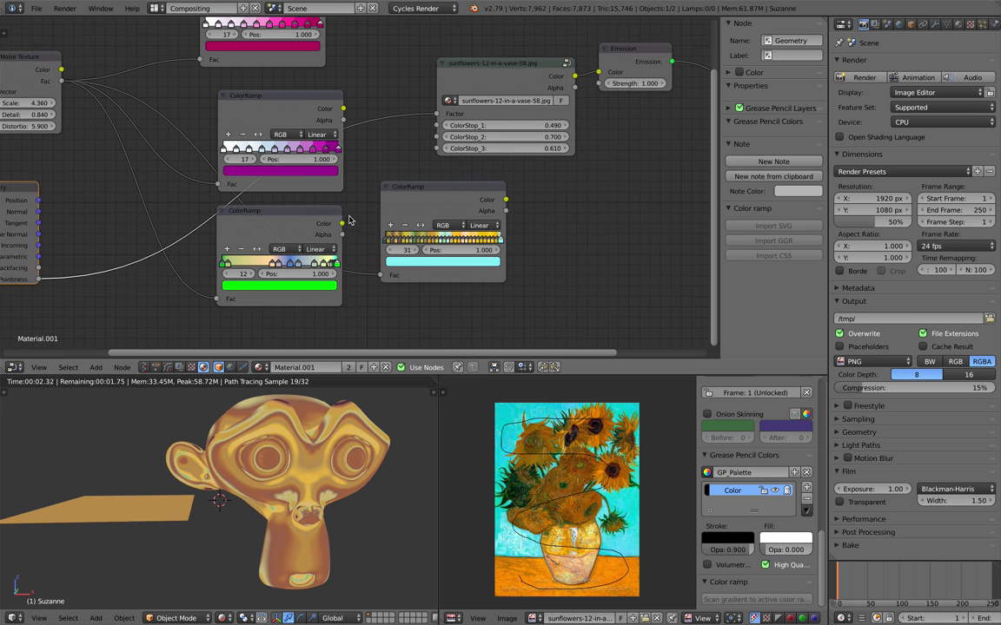
# Connect the Noise Texture's Fac output to the sunflowers group's Factor input
pyautogui.moveTo(163, 235); pyautogui.dragTo(301, 230, button='middle')
pyautogui.scroll(-1, 233, 122)
pyautogui.moveTo(218, 110); pyautogui.dragTo(232, 110)
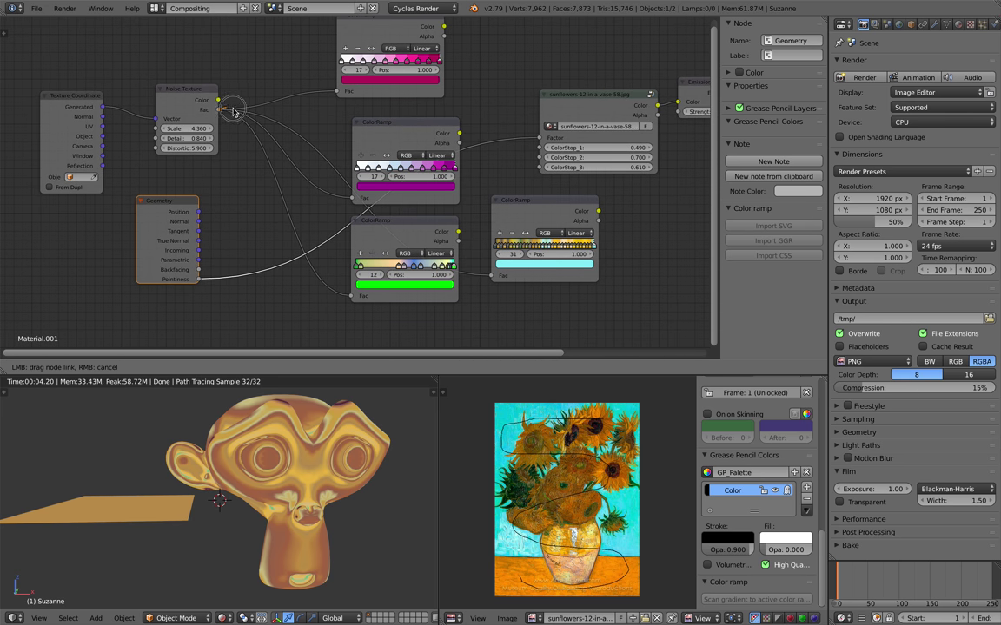
pyautogui.moveTo(527, 153); pyautogui.dragTo(521, 157)
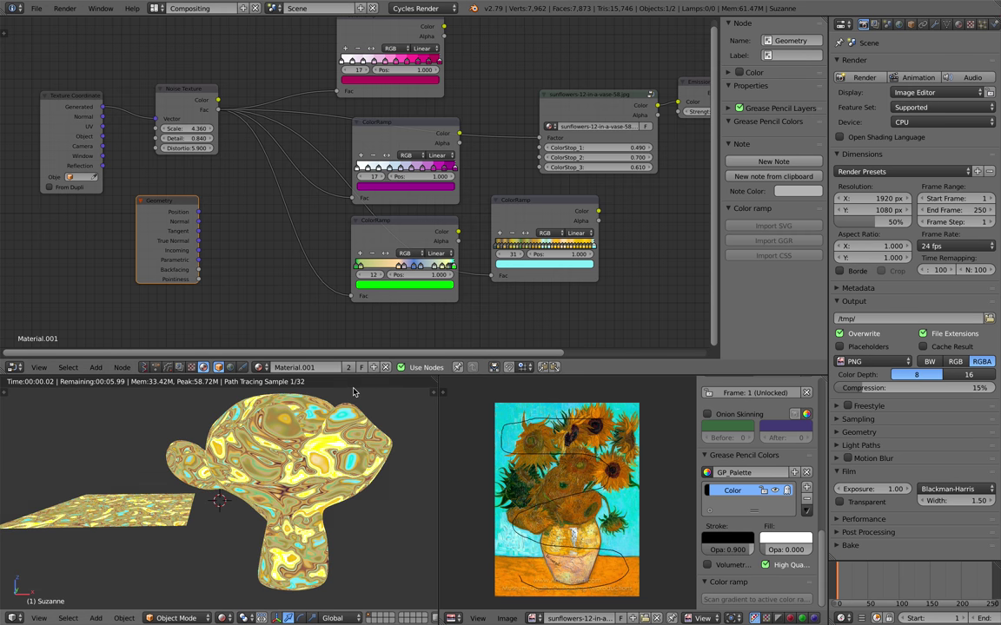
# Reconnect the Geometry node's Pointiness to the sunflowers group's Factor and shift the group node slightly
pyautogui.moveTo(201, 279); pyautogui.dragTo(538, 138)
pyautogui.moveTo(519, 130); pyautogui.dragTo(422, 135, button='middle')
pyautogui.scroll(1, 423, 134)
pyautogui.scroll(1, 423, 135)
pyautogui.moveTo(475, 102); pyautogui.dragTo(430, 82)
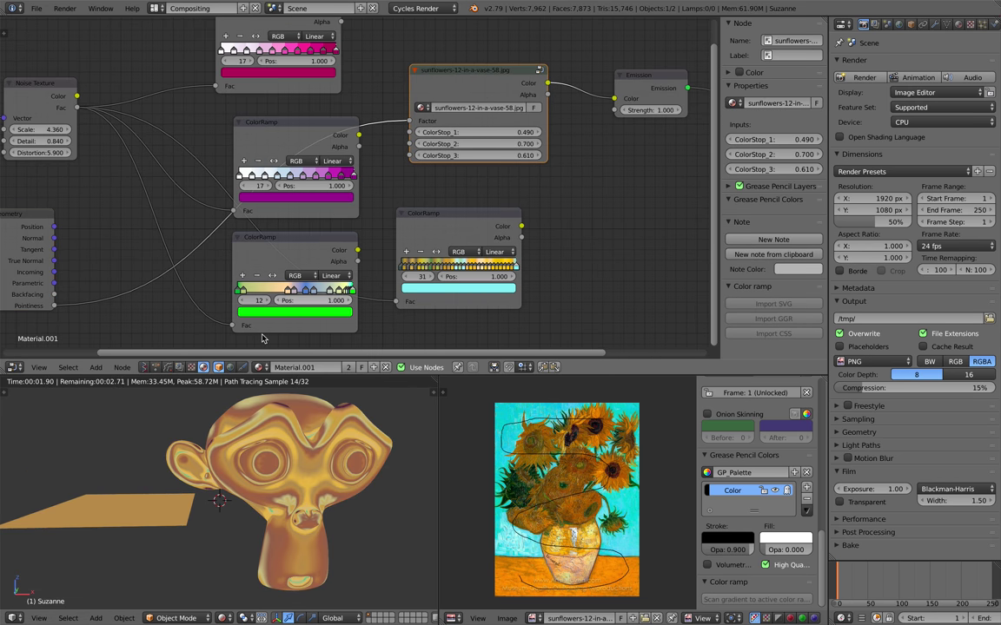
# Connect the Geometry node's Pointiness output to the Fac inputs of the green, purple and pink ColorRamps
pyautogui.moveTo(156, 282); pyautogui.dragTo(262, 252, button='middle')
pyautogui.moveTo(164, 277); pyautogui.dragTo(338, 295)
pyautogui.moveTo(164, 272); pyautogui.dragTo(336, 181)
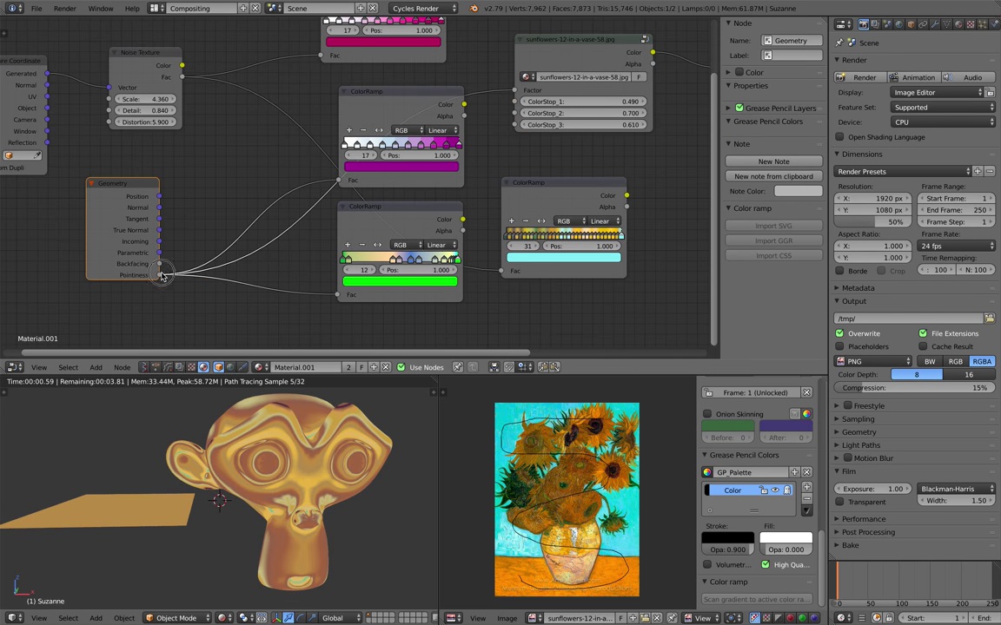
pyautogui.moveTo(161, 276); pyautogui.dragTo(320, 56)
# Connect the pink ColorRamp's Color output to the Emission node's Color and move that ramp farther from the others
pyautogui.moveTo(374, 74); pyautogui.dragTo(222, 168, button='middle')
pyautogui.moveTo(296, 74); pyautogui.dragTo(566, 163)
pyautogui.moveTo(323, 194); pyautogui.dragTo(298, 171, button='middle')
pyautogui.scroll(-1, 267, 122)
pyautogui.moveTo(267, 122); pyautogui.dragTo(303, 110, button='middle')
pyautogui.moveTo(217, 43); pyautogui.dragTo(239, 28)
pyautogui.moveTo(210, 110); pyautogui.dragTo(220, 107, button='middle')
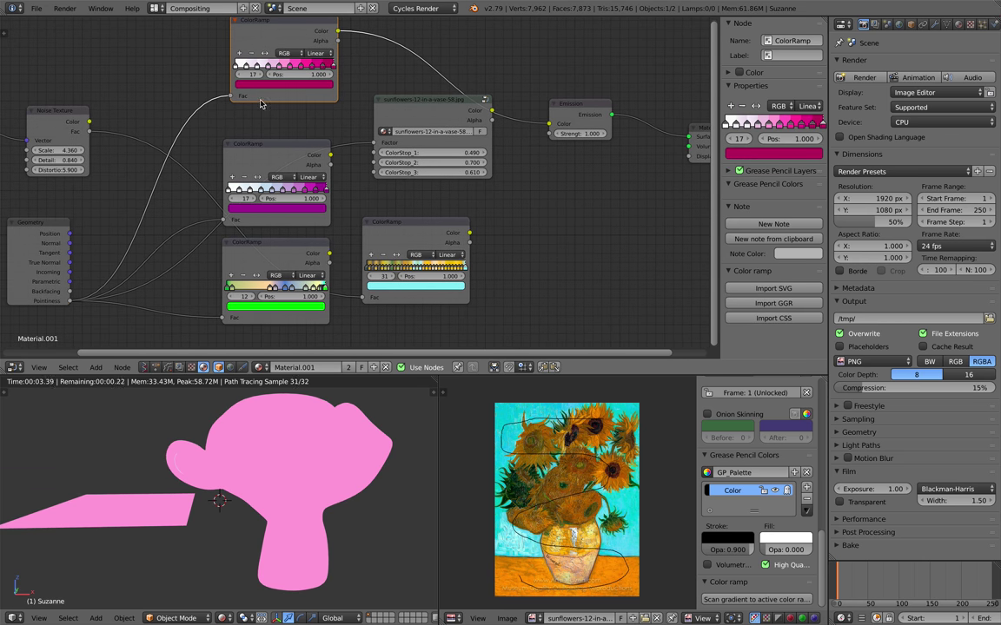
# Reposition the purple and green ColorRamps and connect each one's Color output in turn to the Emission node's Color
pyautogui.moveTo(299, 151); pyautogui.dragTo(366, 184)
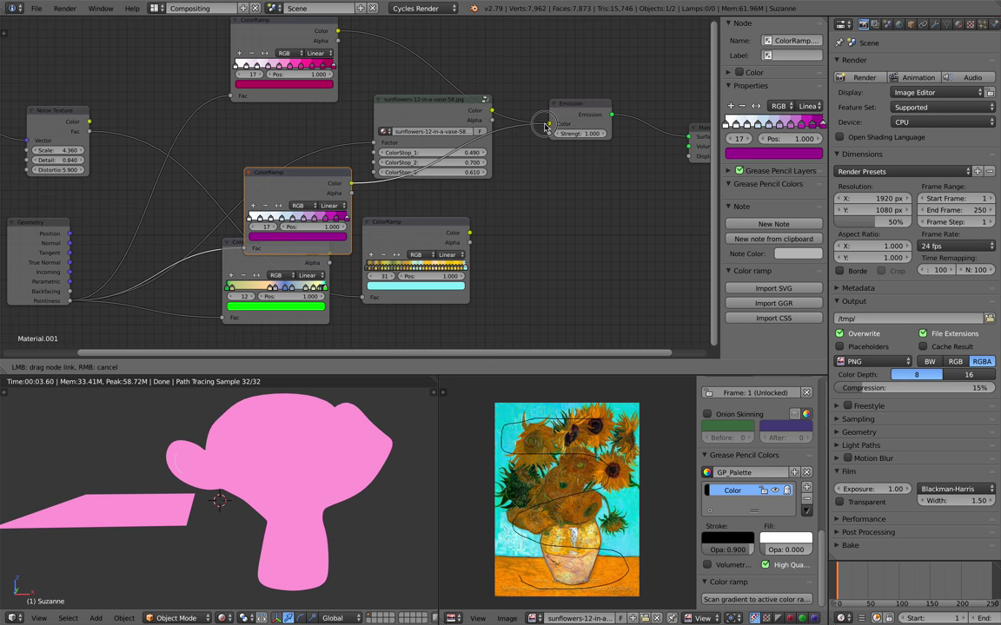
pyautogui.moveTo(545, 126); pyautogui.dragTo(548, 125)
pyautogui.moveTo(244, 263); pyautogui.dragTo(235, 284)
pyautogui.moveTo(321, 276); pyautogui.dragTo(346, 266)
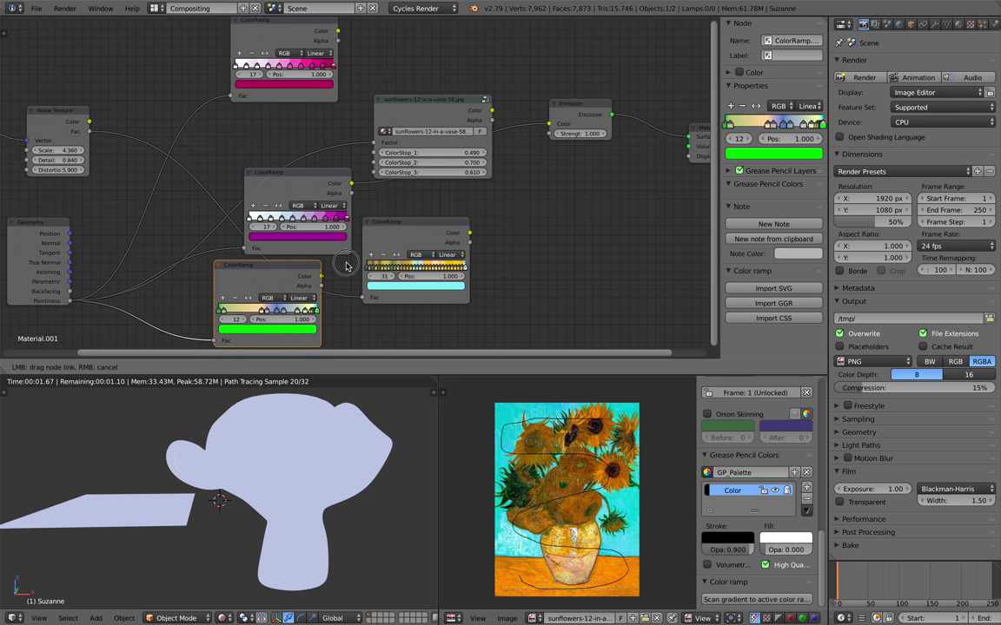
pyautogui.moveTo(550, 128); pyautogui.dragTo(550, 125)
# Move the 31-stop ColorRamp away from the other ramps and save the Blender file
pyautogui.moveTo(458, 226); pyautogui.dragTo(511, 234)
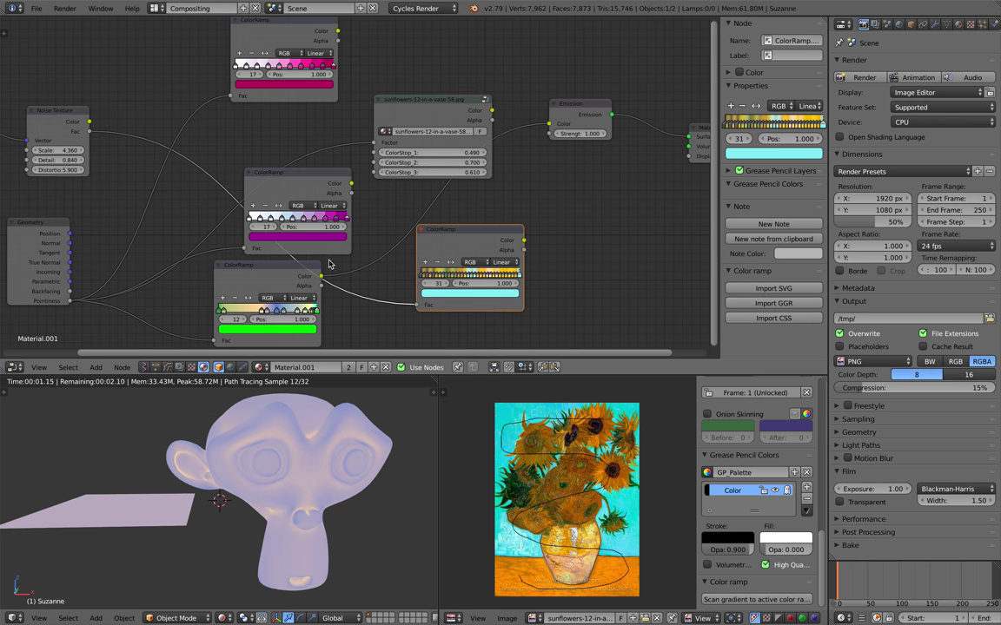
pyautogui.moveTo(330, 241); pyautogui.dragTo(334, 190, button='middle')
pyautogui.hotkey('ctrl', 's')
pyautogui.click(334, 191)
pyautogui.moveTo(295, 434)
pyautogui.mouseDown(button='middle')
pyautogui.moveTo(323, 426)
pyautogui.moveTo(312, 423)
pyautogui.mouseUp(button='middle')
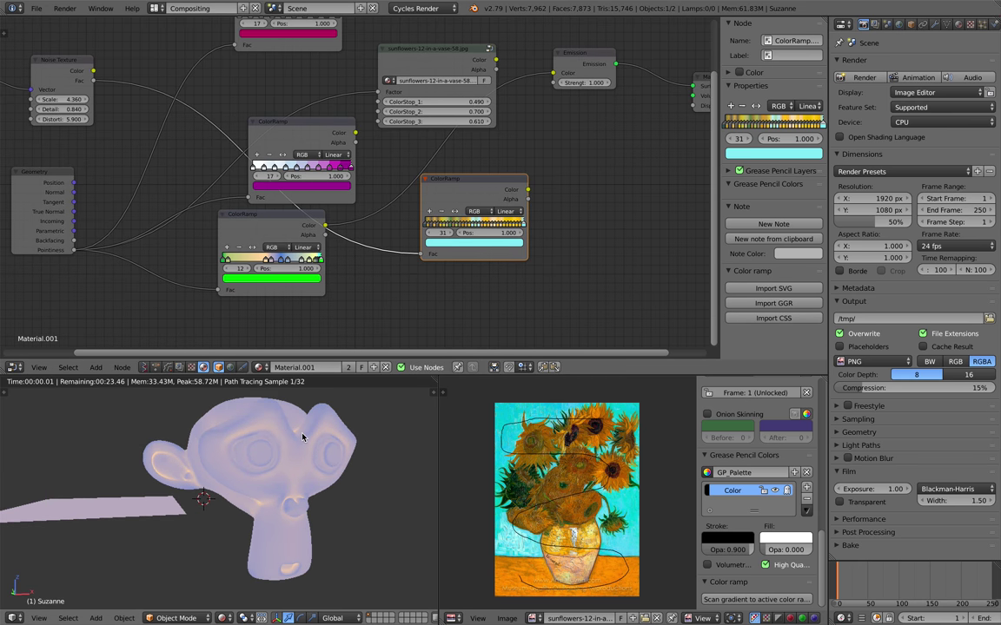
# Feed the 31-stop ColorRamp into the Emission color and drive its Fac with the Geometry node's Pointiness
pyautogui.moveTo(399, 252); pyautogui.dragTo(389, 257, button='middle')
pyautogui.moveTo(519, 194); pyautogui.dragTo(521, 198)
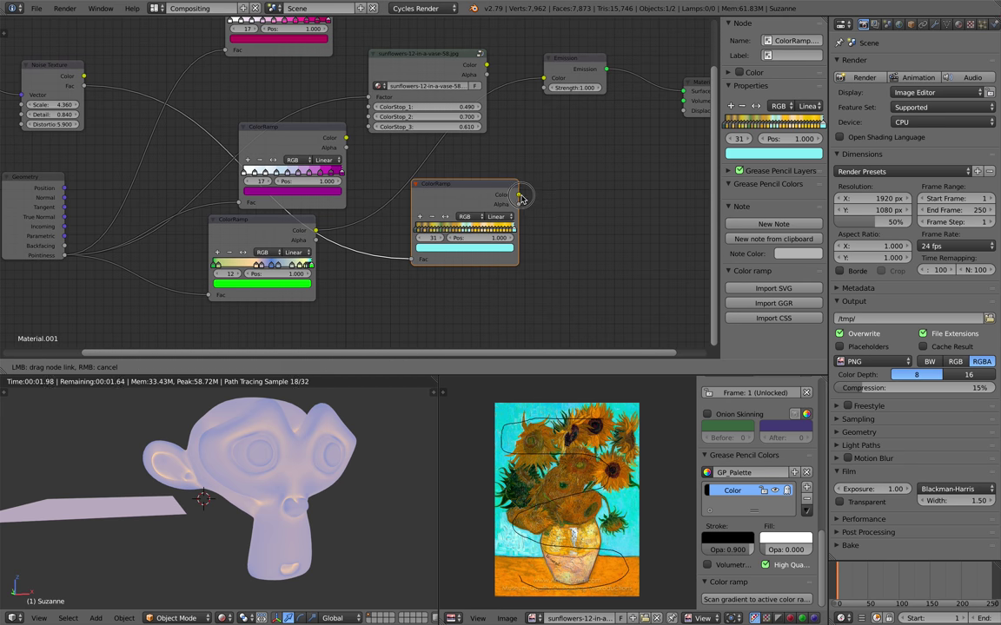
pyautogui.moveTo(542, 85); pyautogui.dragTo(532, 102)
pyautogui.moveTo(493, 183); pyautogui.dragTo(545, 80)
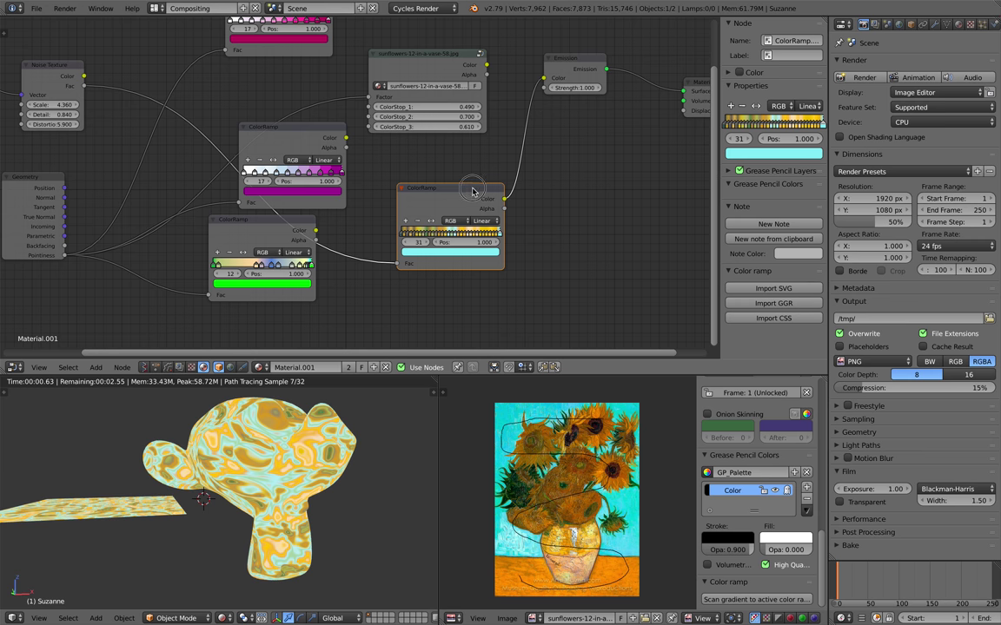
pyautogui.moveTo(473, 191); pyautogui.dragTo(459, 192)
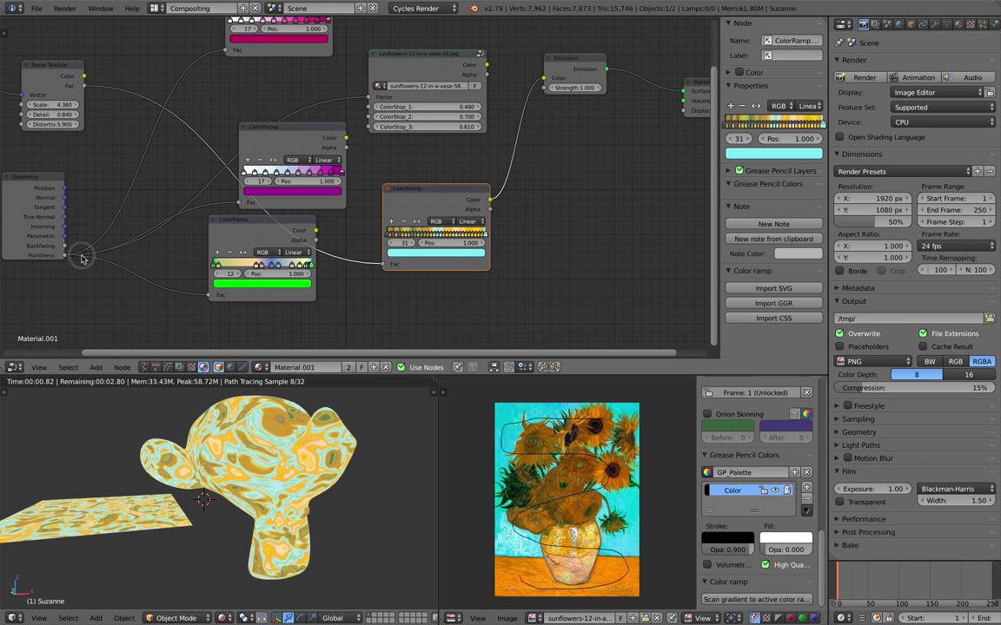
pyautogui.moveTo(82, 258); pyautogui.dragTo(68, 256)
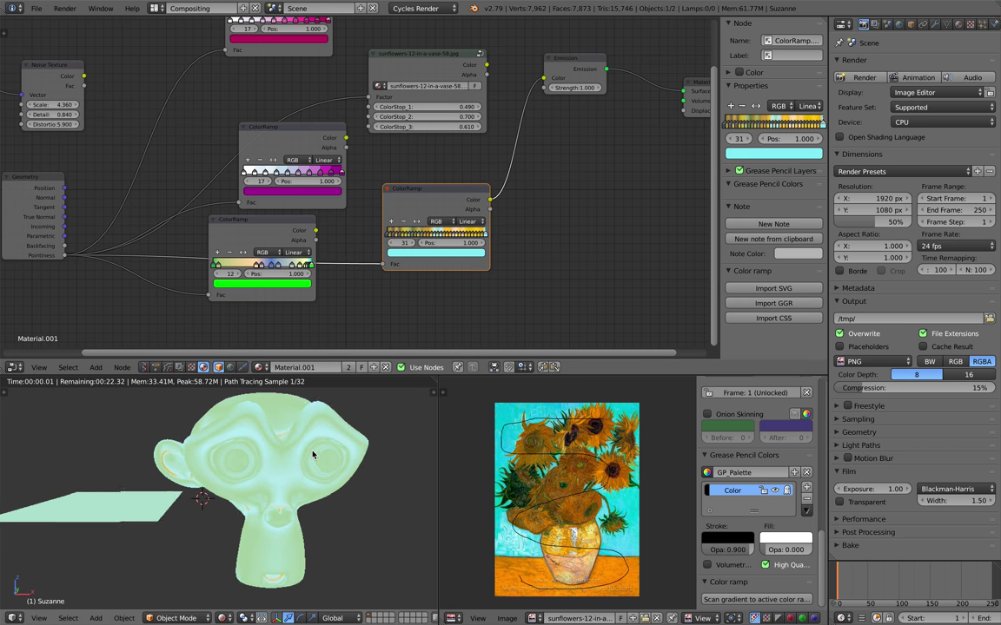
# Reposition the Emission and sunflowers group nodes and connect the group's Color output to the Emission color
pyautogui.moveTo(415, 163); pyautogui.dragTo(379, 219, button='middle')
pyautogui.moveTo(530, 130); pyautogui.dragTo(559, 165)
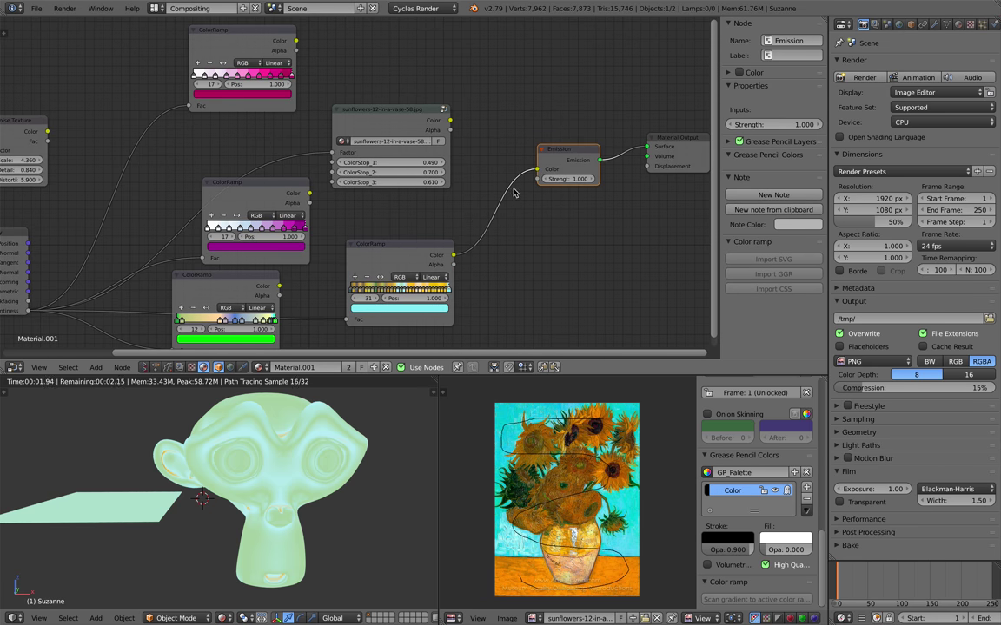
pyautogui.moveTo(418, 135); pyautogui.dragTo(483, 132)
pyautogui.moveTo(538, 171); pyautogui.dragTo(538, 168)
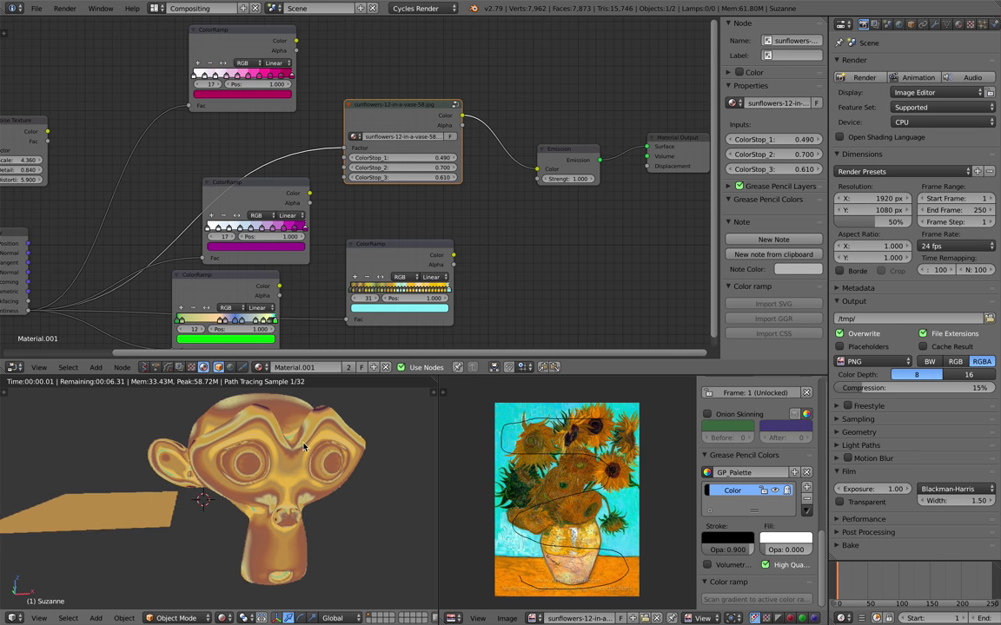
# Inspect the shaded monkey from several angles in a maximized 3D view and return to the compositing layout
pyautogui.hotkey('shift', 'space')
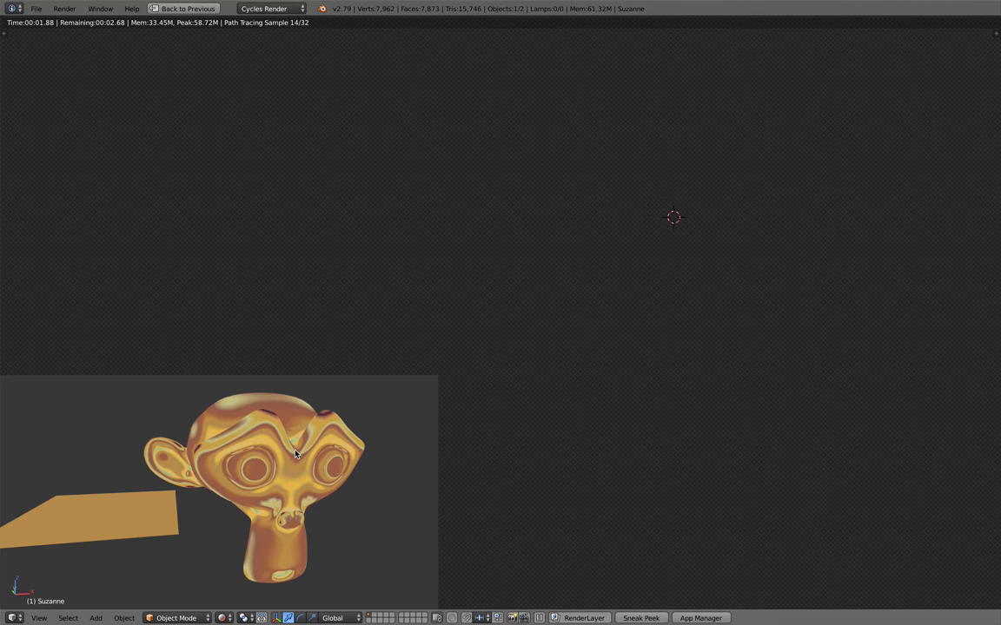
pyautogui.moveTo(445, 320); pyautogui.dragTo(469, 287, button='middle')
pyautogui.scroll(-4, 513, 289)
pyautogui.click(185, 8)
pyautogui.moveTo(289, 445); pyautogui.dragTo(266, 400, button='middle')
pyautogui.keyDown('shift'); pyautogui.moveTo(285, 430); pyautogui.dragTo(300, 441, button='middle'); pyautogui.keyUp('shift')
pyautogui.scroll(1, 412, 304)
# Set the sunflowers group's ColorStop_1 to 0.510 and ColorStop_2 to 0.560
pyautogui.moveTo(401, 284); pyautogui.dragTo(388, 256, button='middle')
pyautogui.scroll(1, 387, 255)
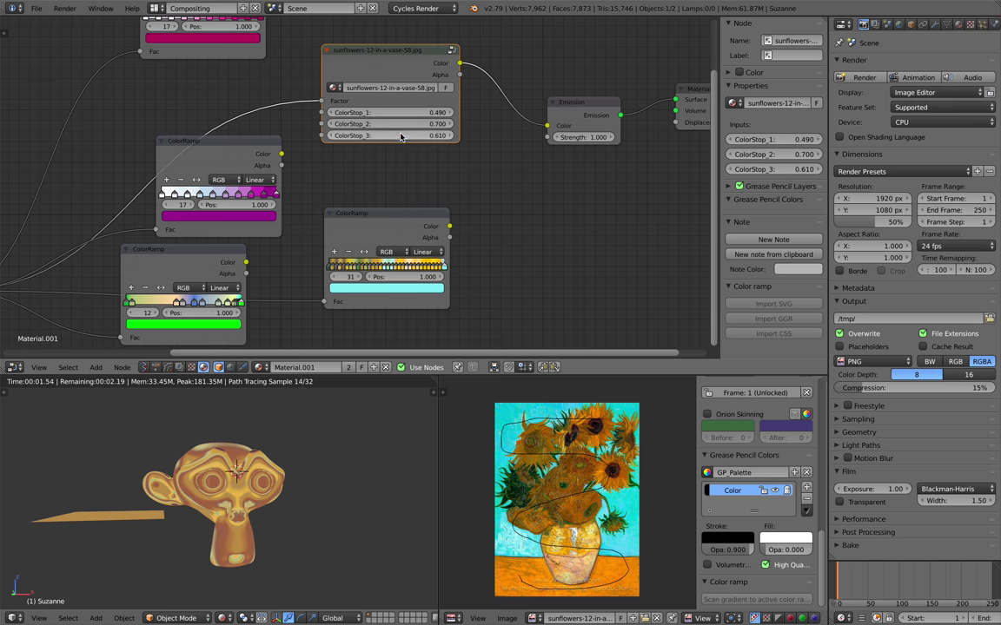
pyautogui.click(401, 115)
pyautogui.moveTo(401, 114)
pyautogui.mouseDown()
pyautogui.moveTo(415, 115)
pyautogui.moveTo(404, 124)
pyautogui.moveTo(412, 118)
pyautogui.mouseUp()
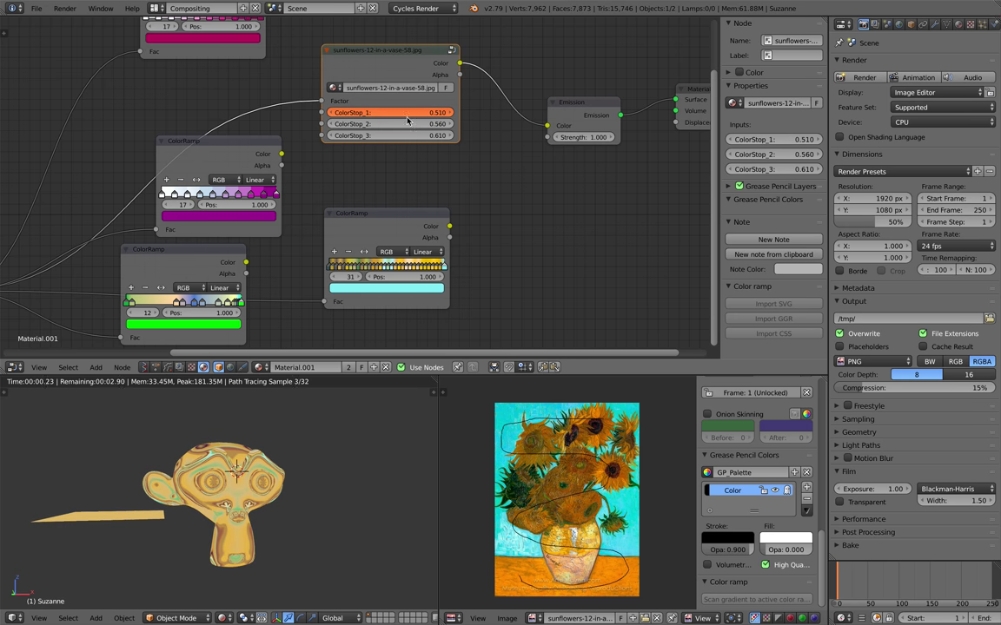
# Review the ColorRampPicker add-on's details in the user preferences and close the preferences window
pyautogui.hotkey('ctrl', 'Right')
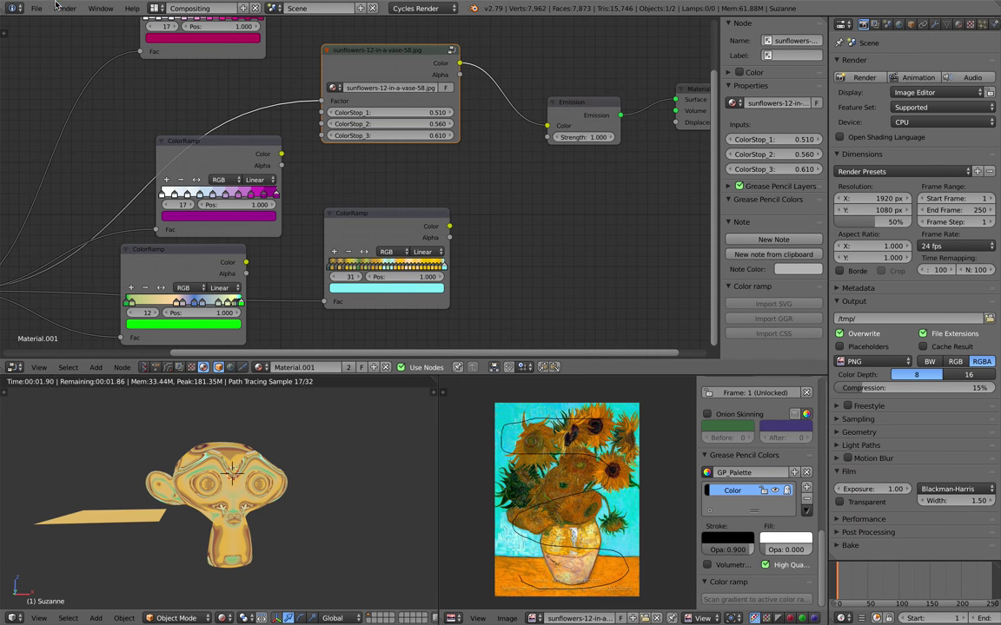
pyautogui.click(35, 8)
pyautogui.click(95, 144)
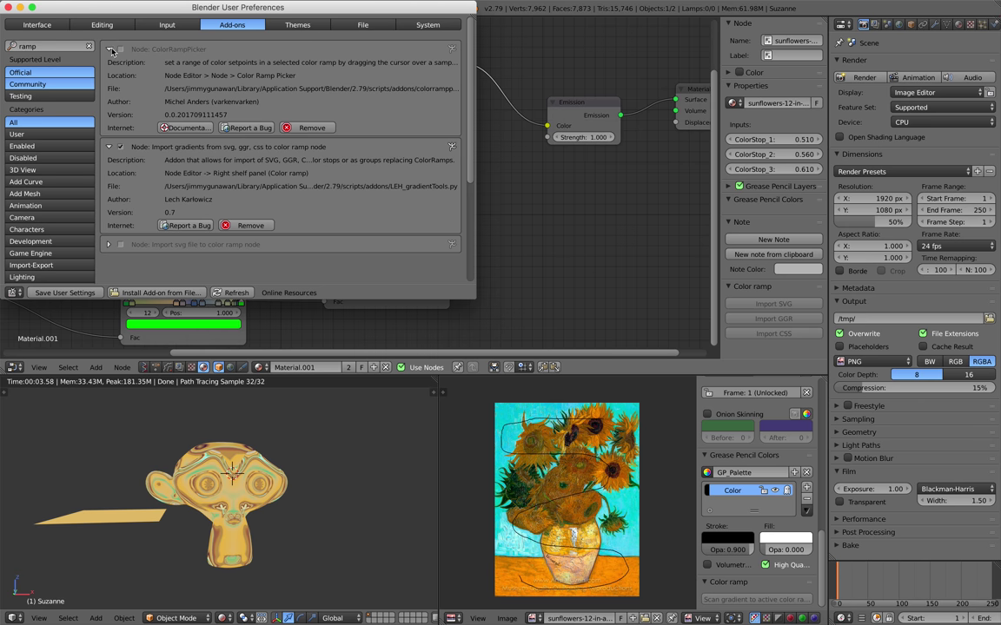
pyautogui.click(12, 7)
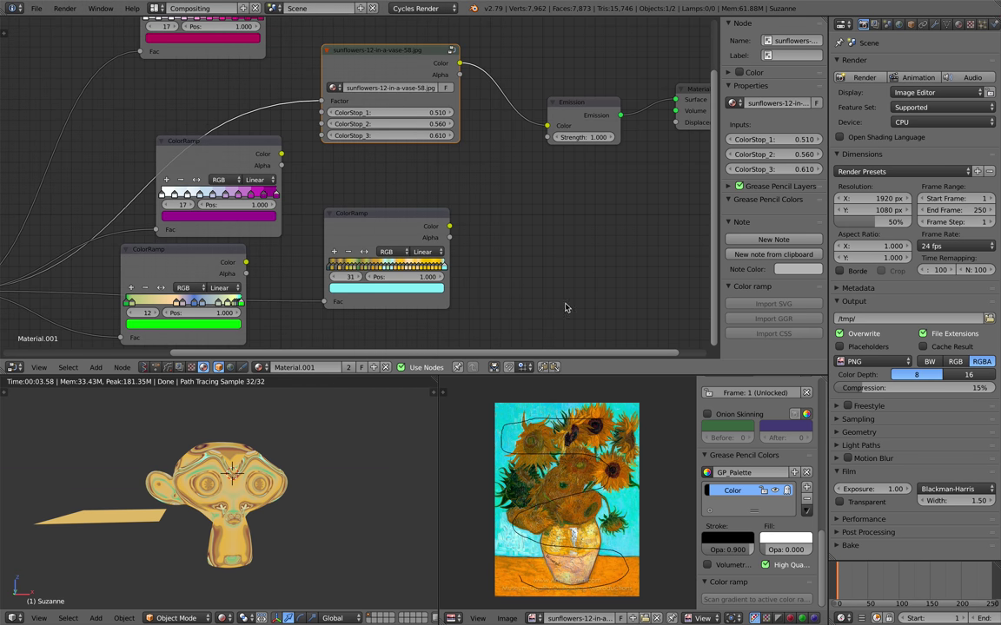
# Duplicate the 31-stop ColorRamp and place the copy below the Emission node
pyautogui.hscroll(5, 504, 271)
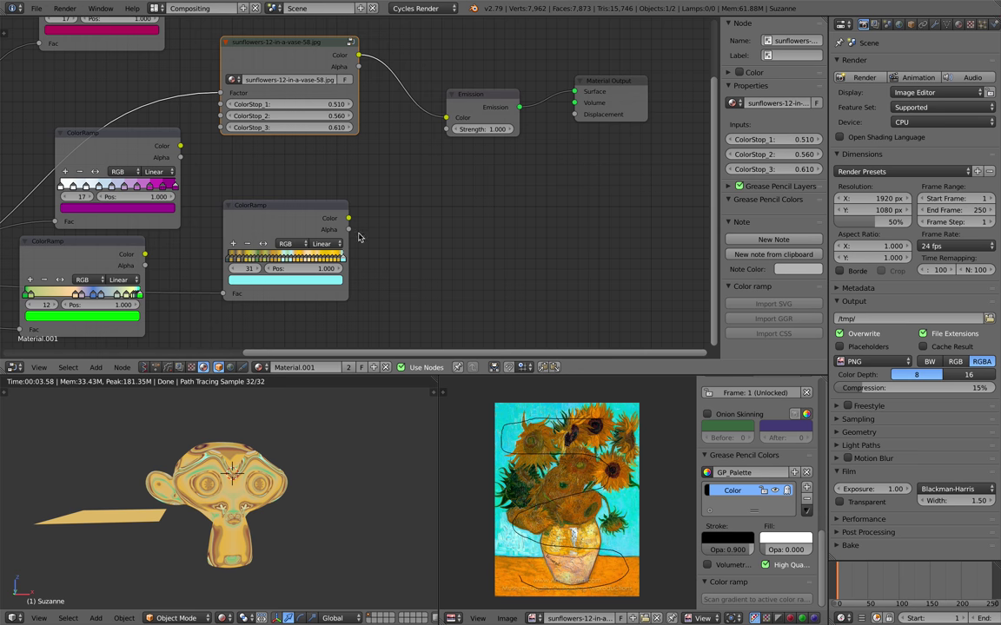
pyautogui.hscroll(1, 371, 236)
pyautogui.click(291, 205)
pyautogui.hotkey('shift', 'd')
pyautogui.click(532, 191)
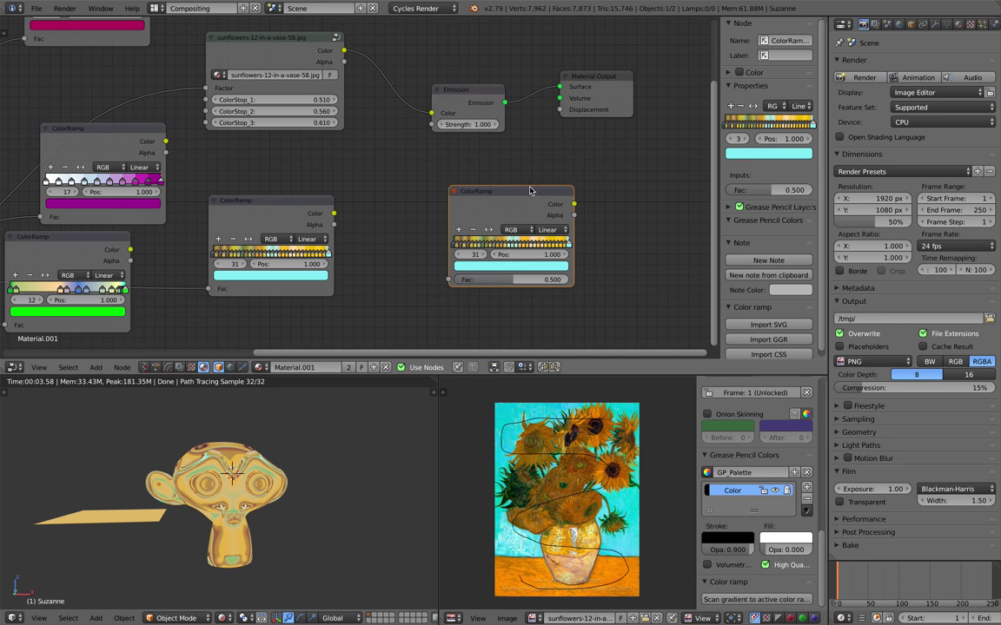
# Widen the node editor's properties region to show the duplicated ColorRamp's settings in full
pyautogui.hscroll(4, 596, 228)
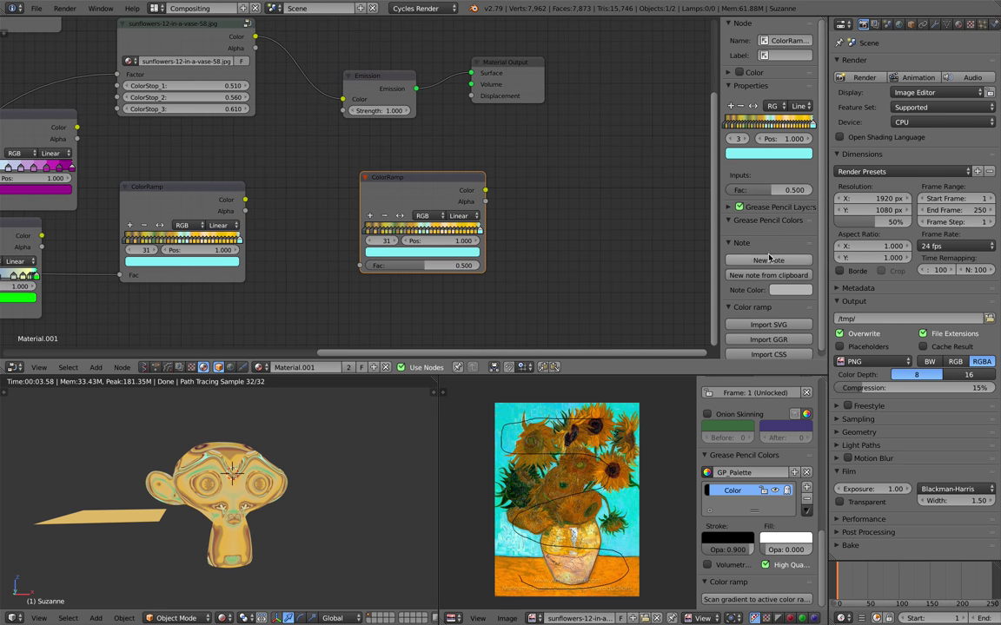
pyautogui.moveTo(721, 160); pyautogui.dragTo(675, 149)
pyautogui.scroll(2, 501, 203)
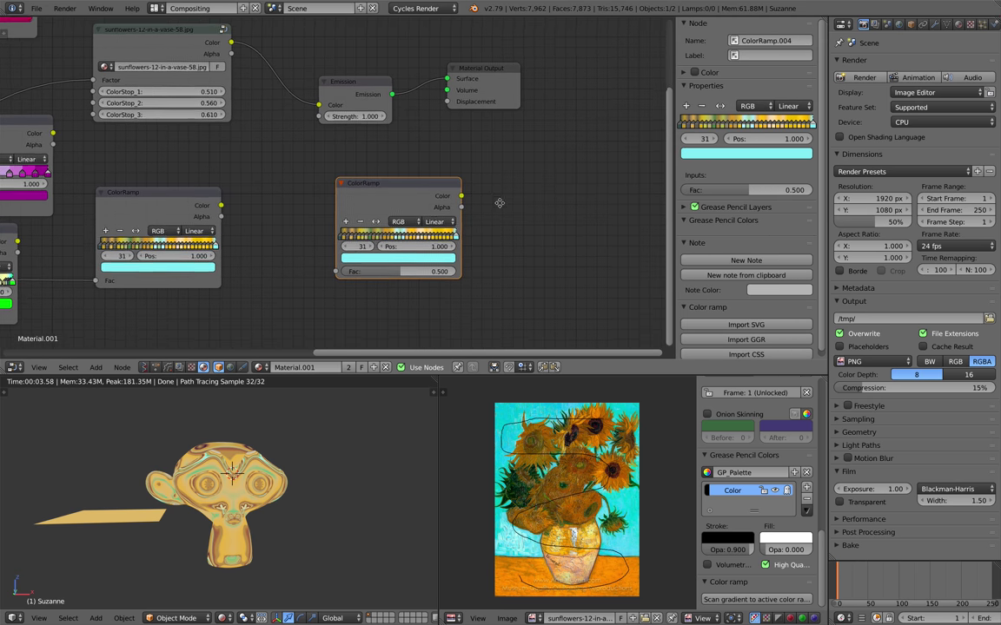
pyautogui.hscroll(2, 492, 213)
pyautogui.scroll(-1, 762, 342)
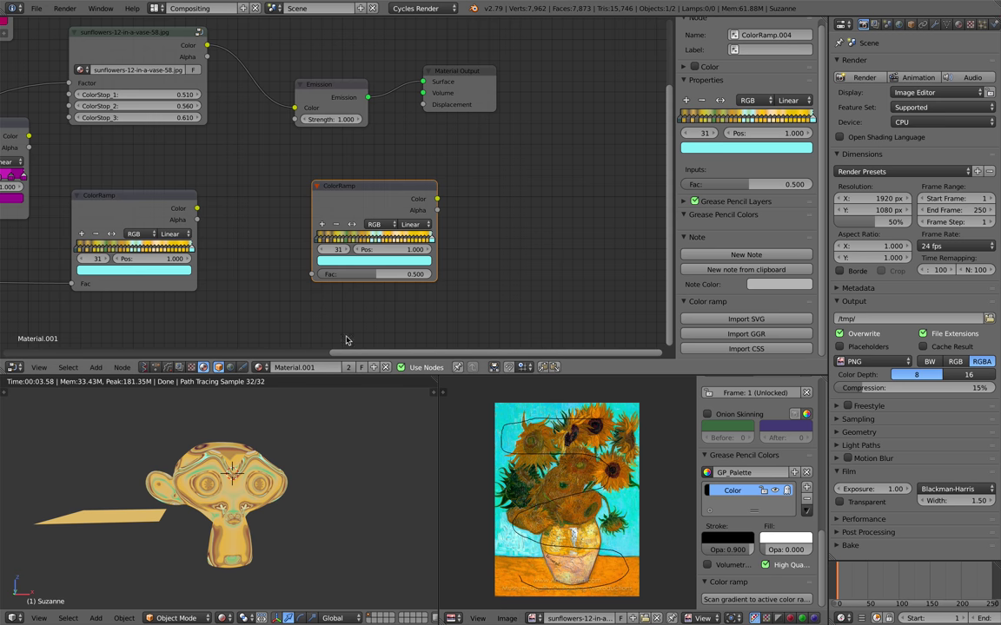
# Refill the duplicated ColorRamp with colours sampled along a diagonal stroke across the sunflowers painting using Color Ramp Picker
pyautogui.moveTo(367, 197); pyautogui.dragTo(412, 189)
pyautogui.click(132, 367)
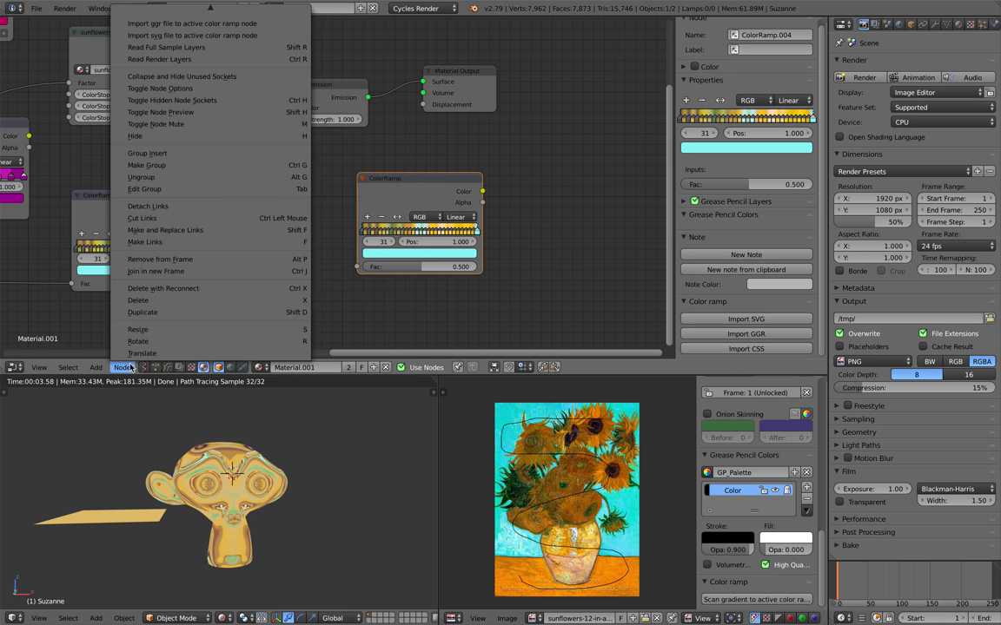
pyautogui.scroll(1, 176, 15)
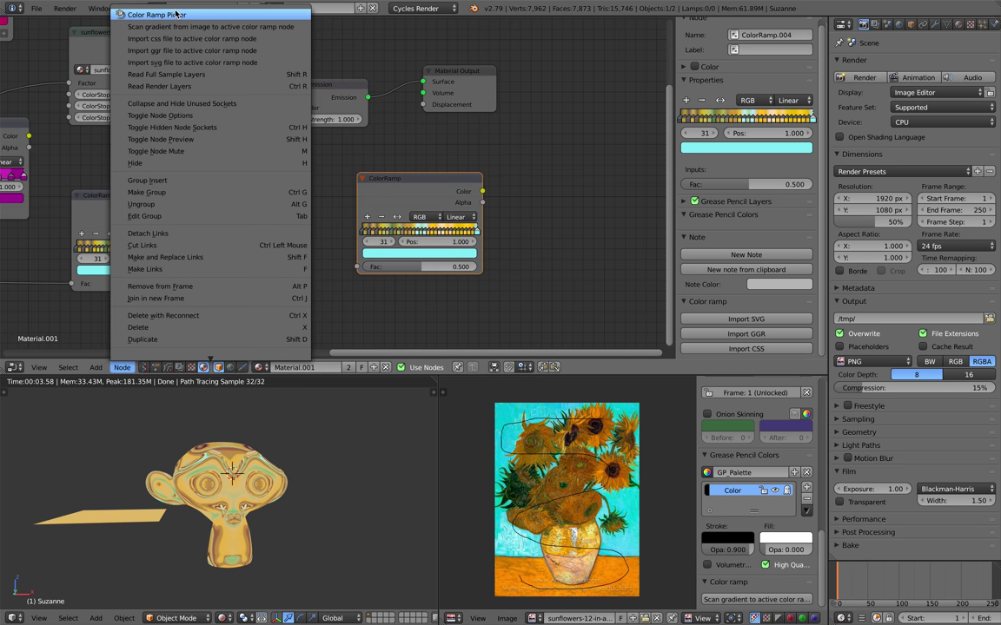
pyautogui.scroll(-2, 176, 15)
pyautogui.scroll(3, 183, 12)
pyautogui.click(172, 16)
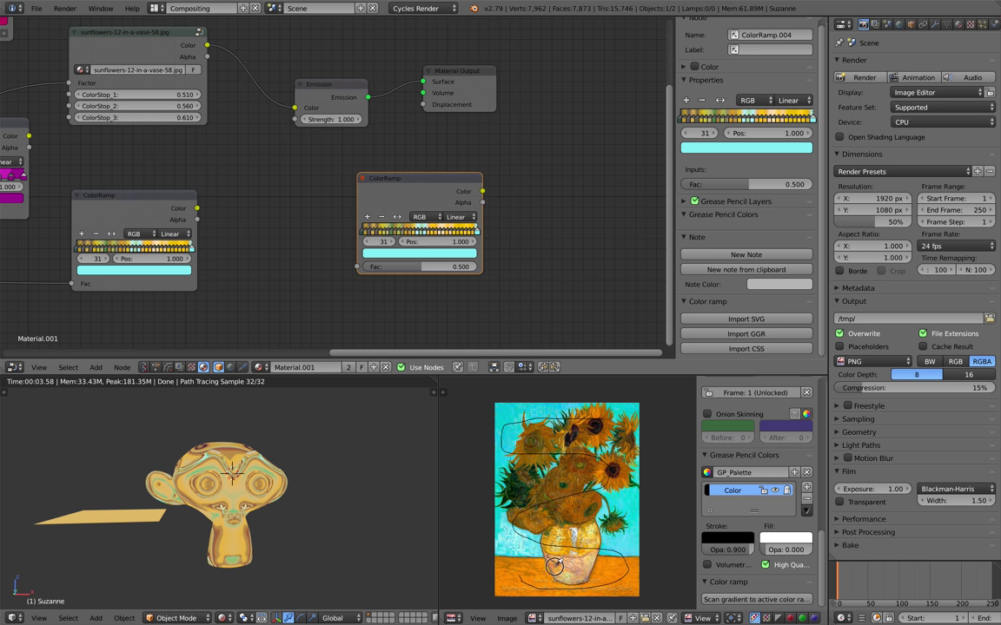
pyautogui.moveTo(601, 479); pyautogui.dragTo(545, 431)
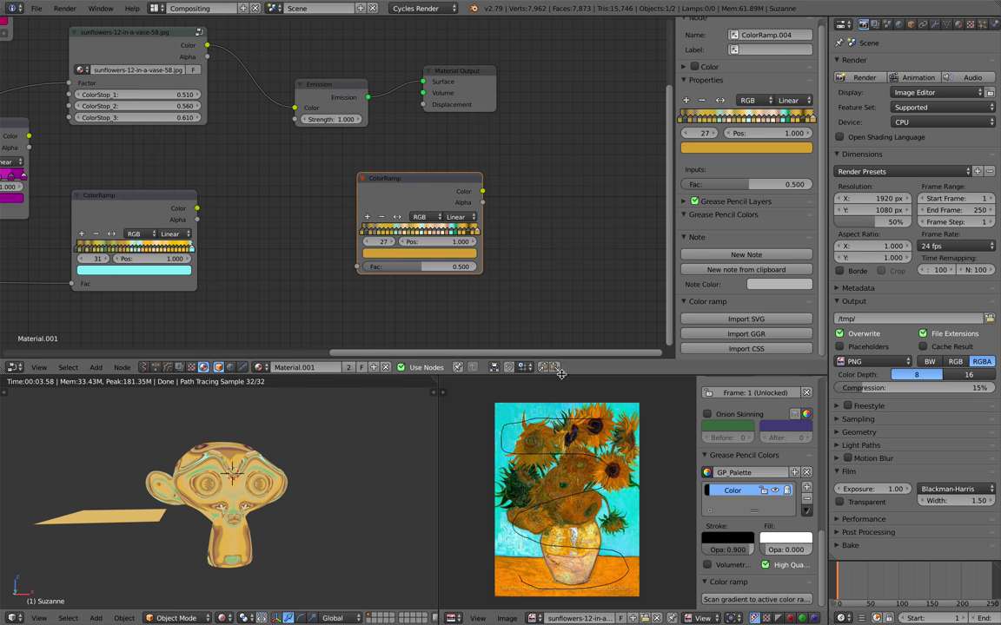
# Reposition the 27-stop ColorRamp and link the Geometry node's Pointiness output to its Fac input
pyautogui.moveTo(482, 191); pyautogui.dragTo(473, 167)
pyautogui.scroll(-2, 434, 172)
pyautogui.moveTo(398, 175); pyautogui.dragTo(347, 162)
pyautogui.moveTo(283, 156); pyautogui.dragTo(546, 146, button='middle')
pyautogui.scroll(-1, 365, 191)
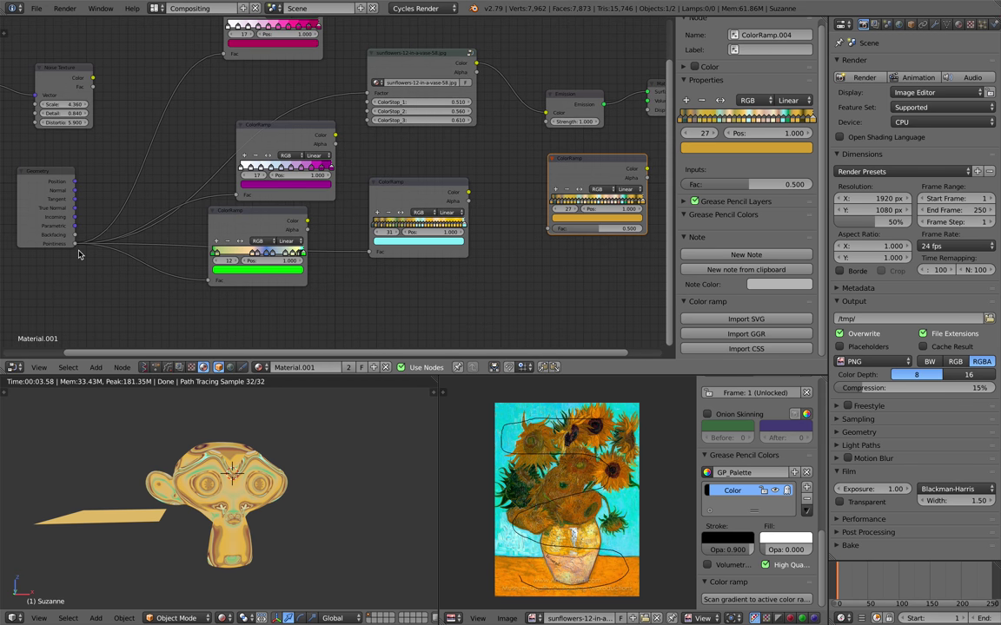
pyautogui.moveTo(75, 244); pyautogui.dragTo(548, 229)
# Connect the 27-stop ColorRamp's Color output to the Emission node's Color input
pyautogui.moveTo(629, 180); pyautogui.dragTo(459, 207, button='middle')
pyautogui.scroll(3, 460, 207)
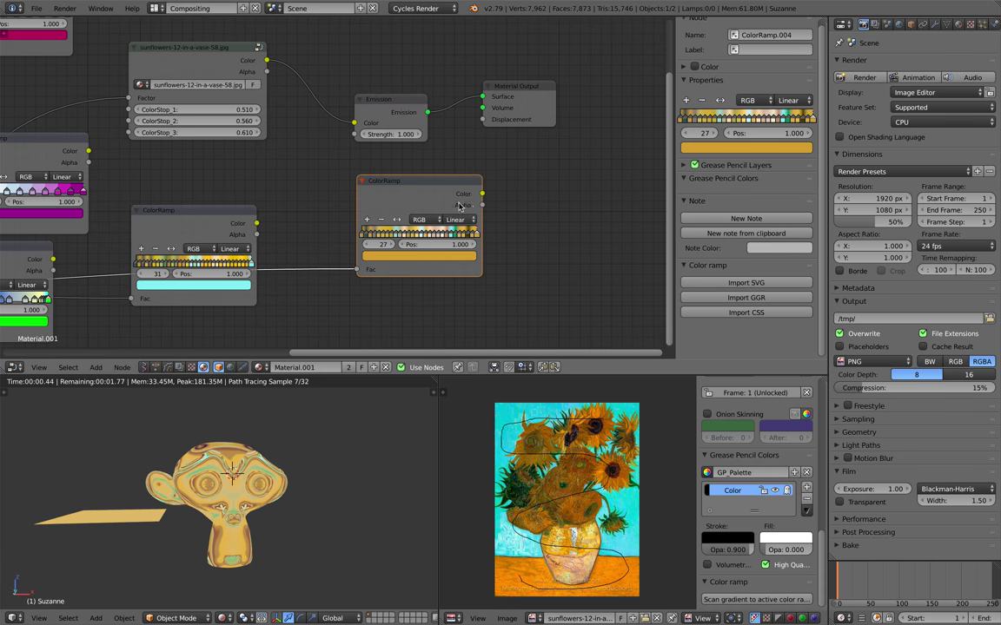
pyautogui.moveTo(483, 194); pyautogui.dragTo(356, 123)
# Rearrange the Emission, Material Output and 27-stop ColorRamp nodes, and inspect the monkey's new colouring up close
pyautogui.moveTo(428, 113); pyautogui.dragTo(515, 111)
pyautogui.moveTo(414, 100); pyautogui.dragTo(431, 96)
pyautogui.moveTo(399, 180); pyautogui.dragTo(350, 158)
pyautogui.scroll(4, 325, 453)
pyautogui.moveTo(326, 453); pyautogui.dragTo(340, 476, button='middle')
pyautogui.moveTo(413, 114); pyautogui.dragTo(470, 131)
pyautogui.moveTo(393, 174); pyautogui.dragTo(389, 152)
# Move the 31-stop ColorRamp down and insert a Math node on the Pointiness link into the 27-stop ColorRamp
pyautogui.moveTo(325, 176); pyautogui.dragTo(447, 140, button='middle')
pyautogui.scroll(-1, 446, 138)
pyautogui.moveTo(311, 173); pyautogui.dragTo(300, 265)
pyautogui.hotkey('shift', 'a')
pyautogui.press('s')
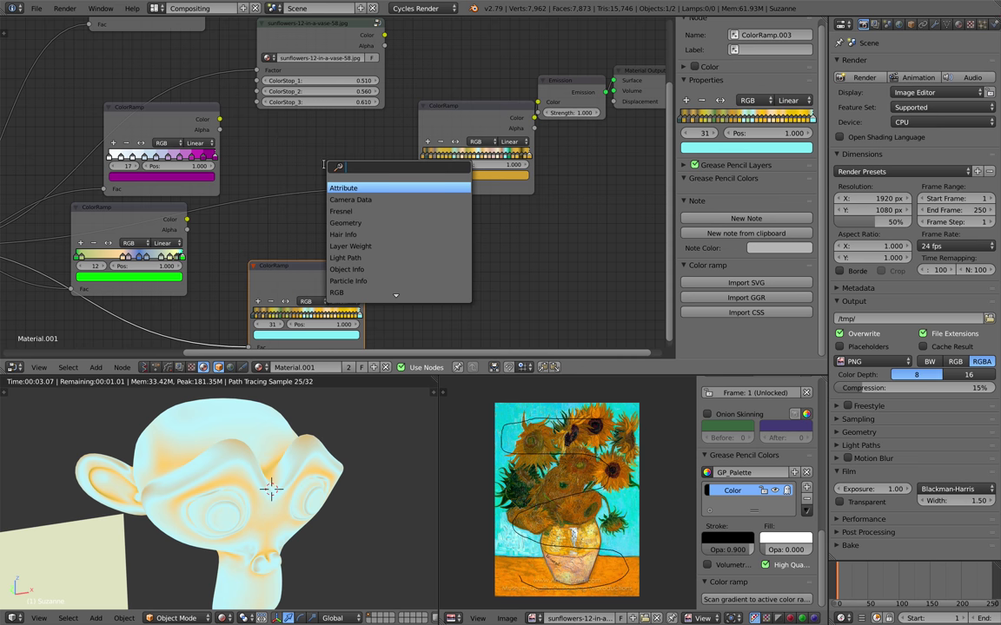
pyautogui.write('math')
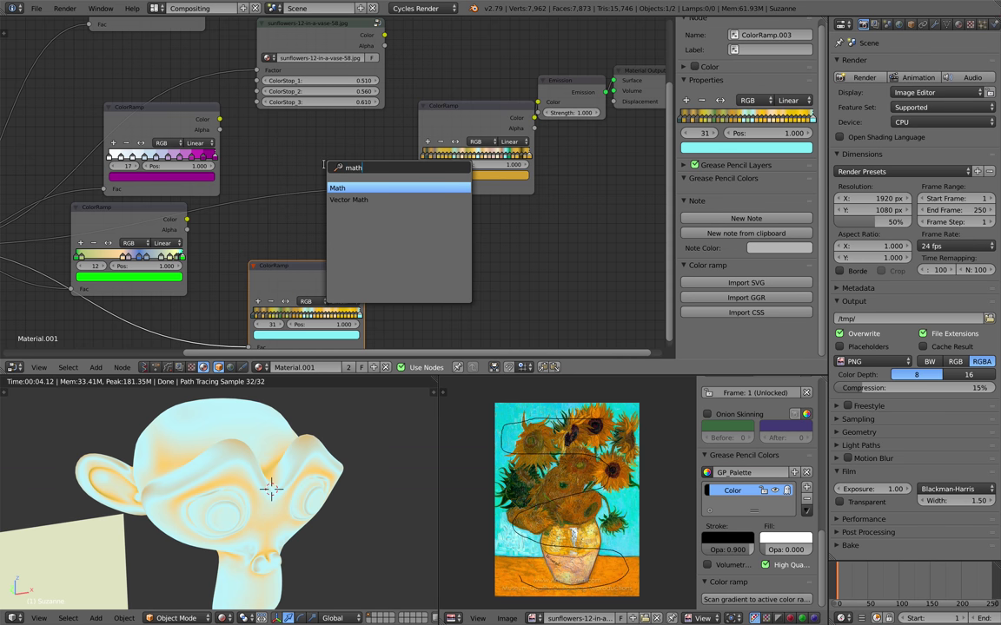
pyautogui.press('Return')
pyautogui.click(312, 169)
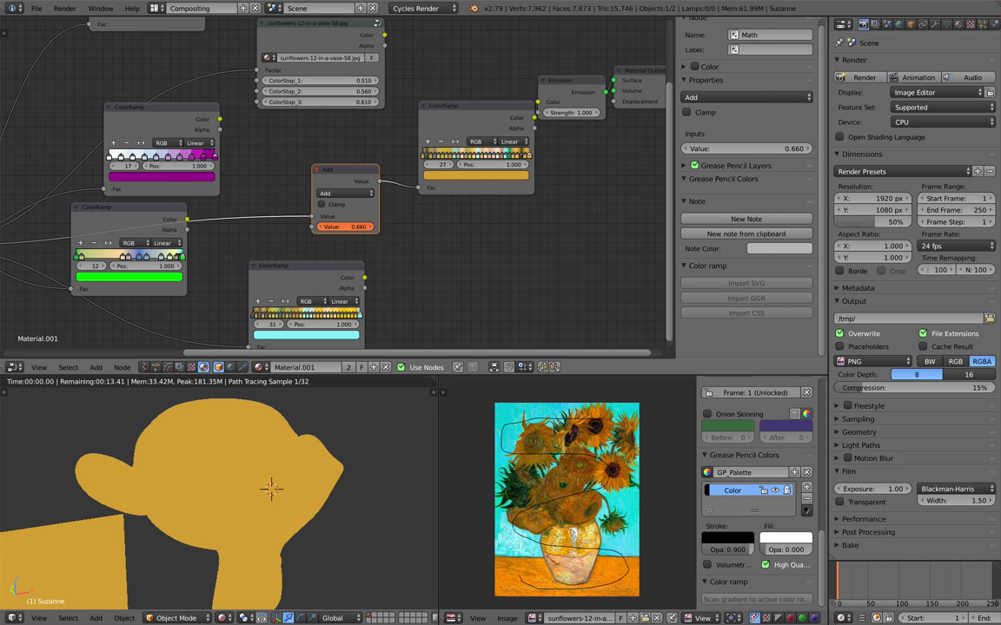
# Try the Math node's Modulo operation, and settle on Multiply with a value of 1.280
pyautogui.click(352, 194)
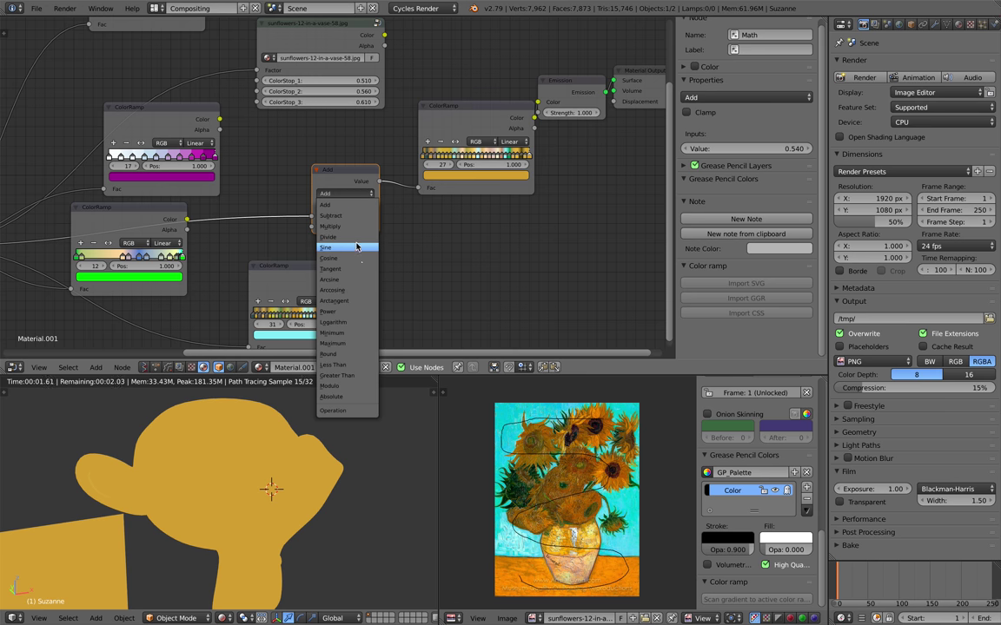
pyautogui.click(350, 386)
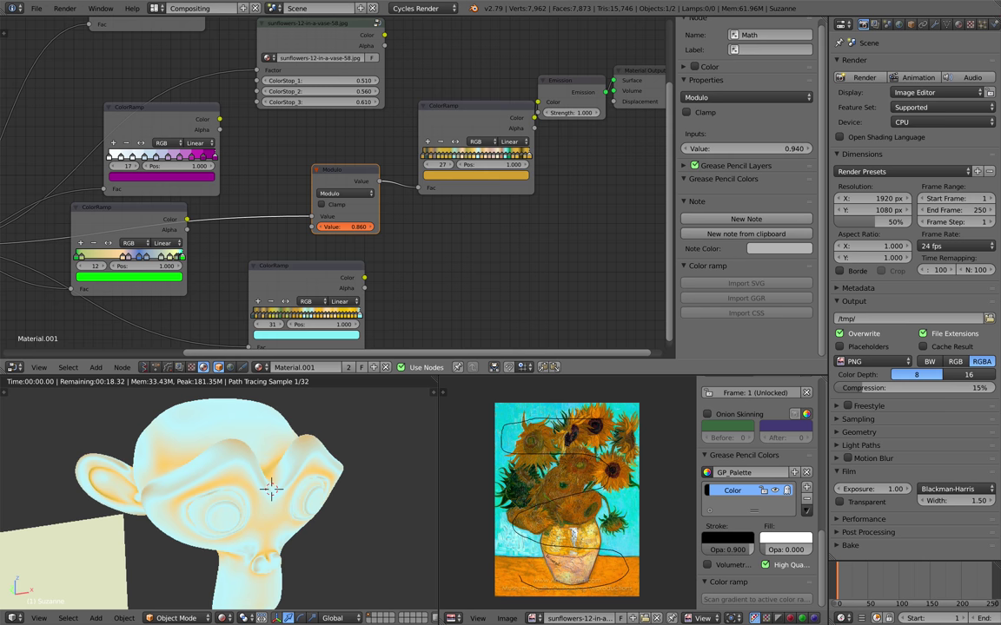
pyautogui.click(349, 193)
pyautogui.click(349, 225)
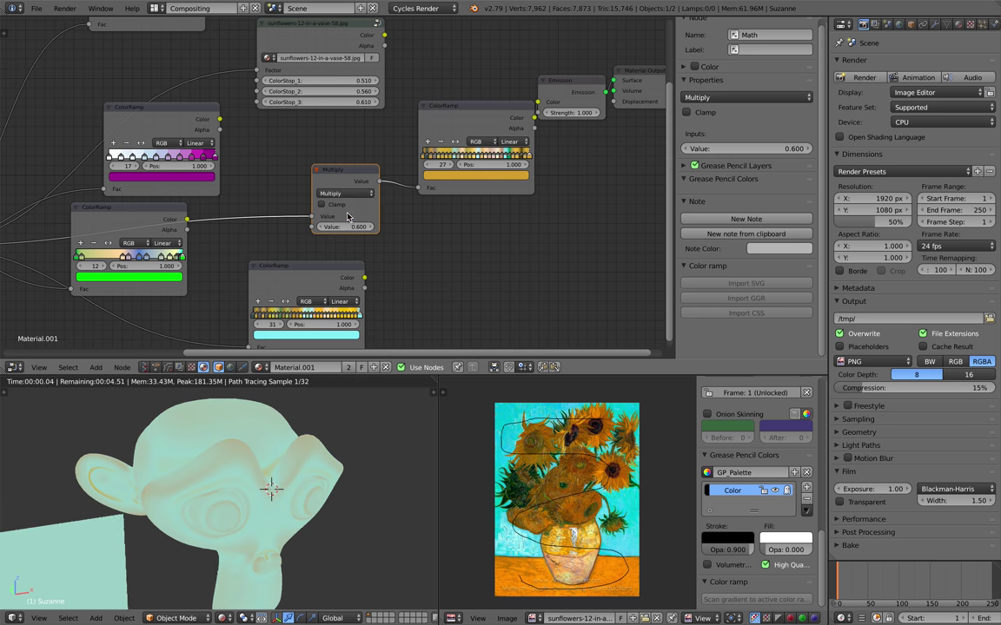
pyautogui.moveTo(345, 227); pyautogui.dragTo(377, 226)
pyautogui.moveTo(358, 460); pyautogui.dragTo(349, 425, button='middle')
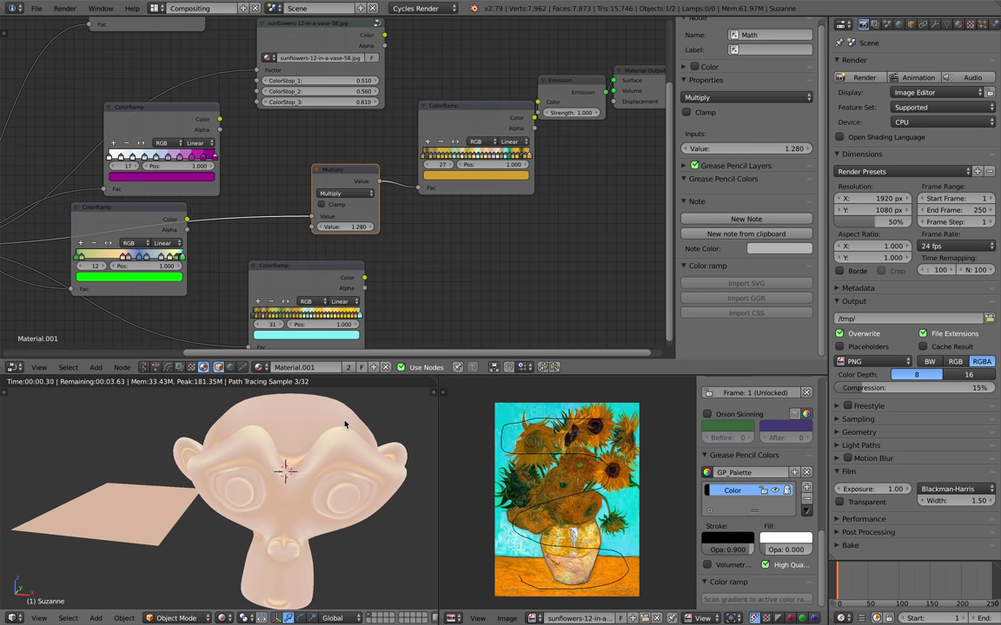
# Shift the white-to-purple ColorRamp to the right and the sunflowers group node upward to space out the node layout
pyautogui.scroll(-1, 429, 238)
pyautogui.scroll(-2, 429, 238)
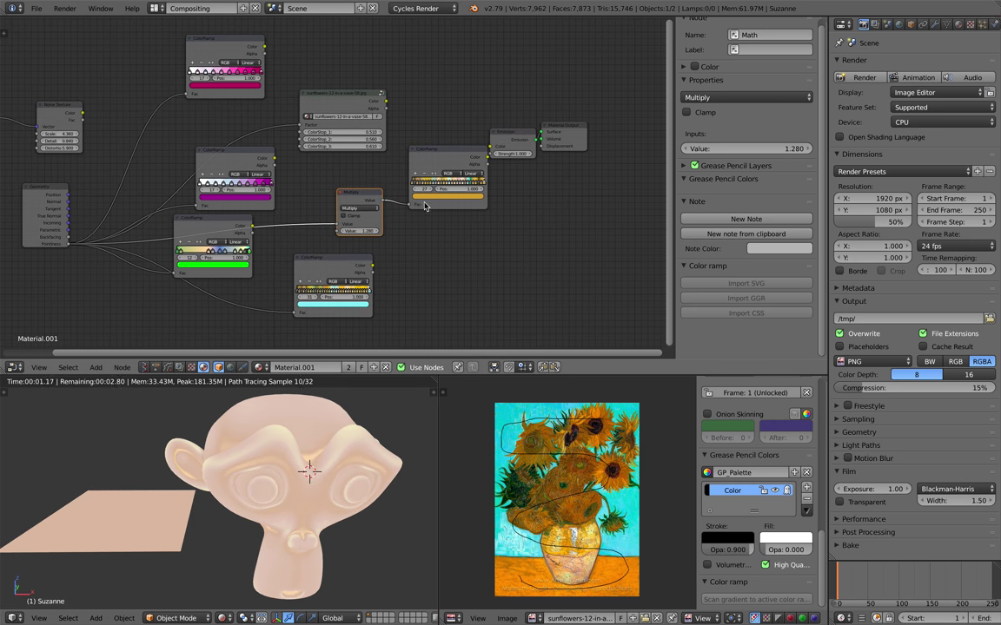
pyautogui.moveTo(237, 143); pyautogui.dragTo(286, 139, button='middle')
pyautogui.scroll(2, 286, 139)
pyautogui.moveTo(316, 156); pyautogui.dragTo(362, 162)
pyautogui.moveTo(361, 162); pyautogui.dragTo(332, 171, button='middle')
pyautogui.moveTo(396, 100); pyautogui.dragTo(407, 75)
pyautogui.moveTo(486, 147); pyautogui.dragTo(419, 168, button='middle')
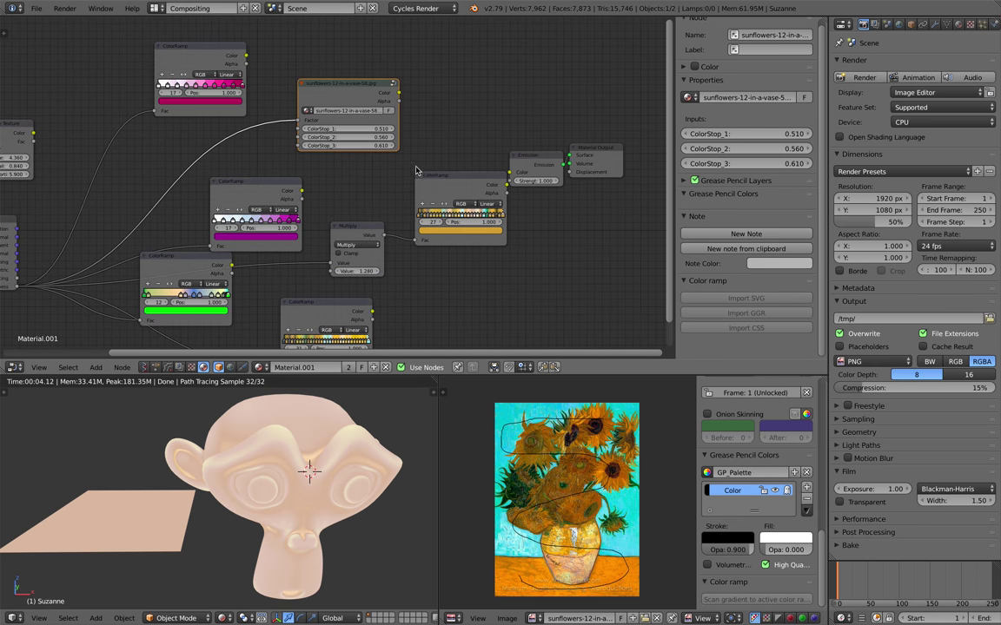
# Reposition the 27-stop ColorRamp between the Multiply and Emission nodes
pyautogui.moveTo(452, 186); pyautogui.dragTo(427, 180)
pyautogui.scroll(2, 443, 178)
pyautogui.moveTo(444, 178)
pyautogui.mouseDown(button='middle')
pyautogui.moveTo(456, 174)
pyautogui.moveTo(437, 179)
pyautogui.mouseUp(button='middle')
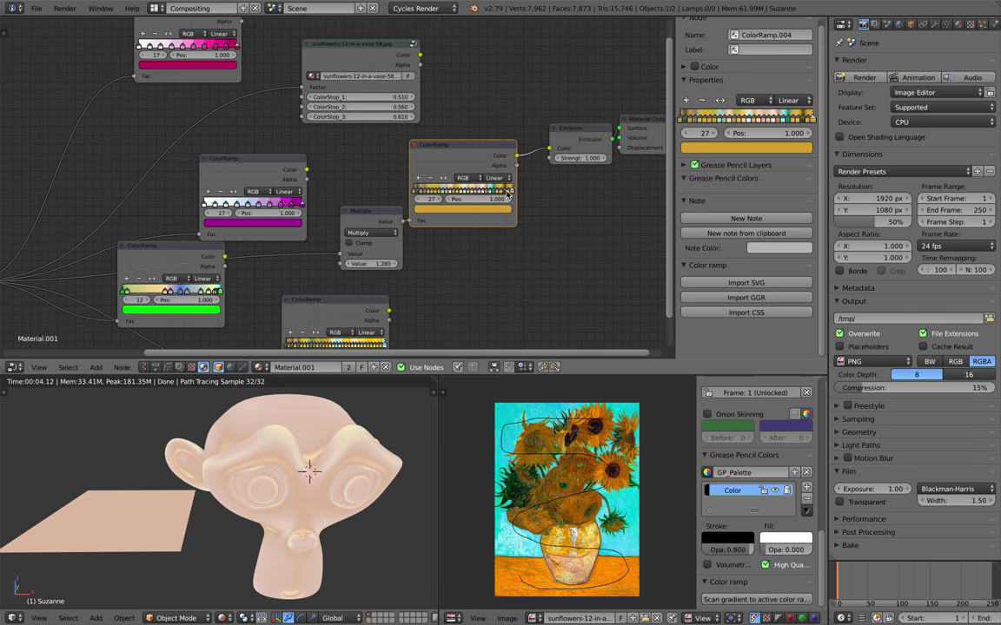
pyautogui.moveTo(470, 156); pyautogui.dragTo(481, 162)
pyautogui.moveTo(451, 184); pyautogui.dragTo(425, 191, button='middle')
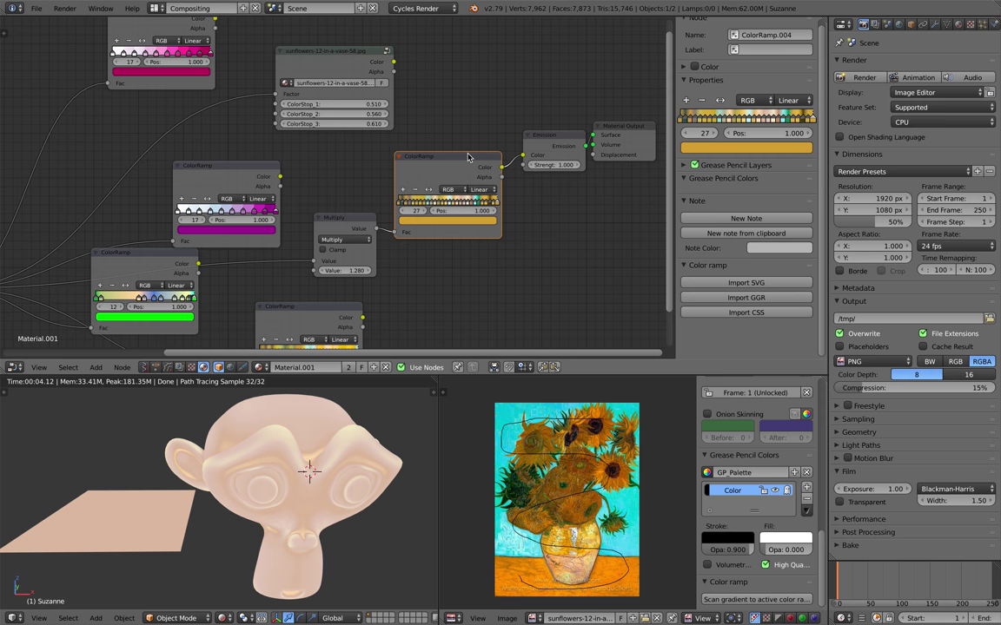